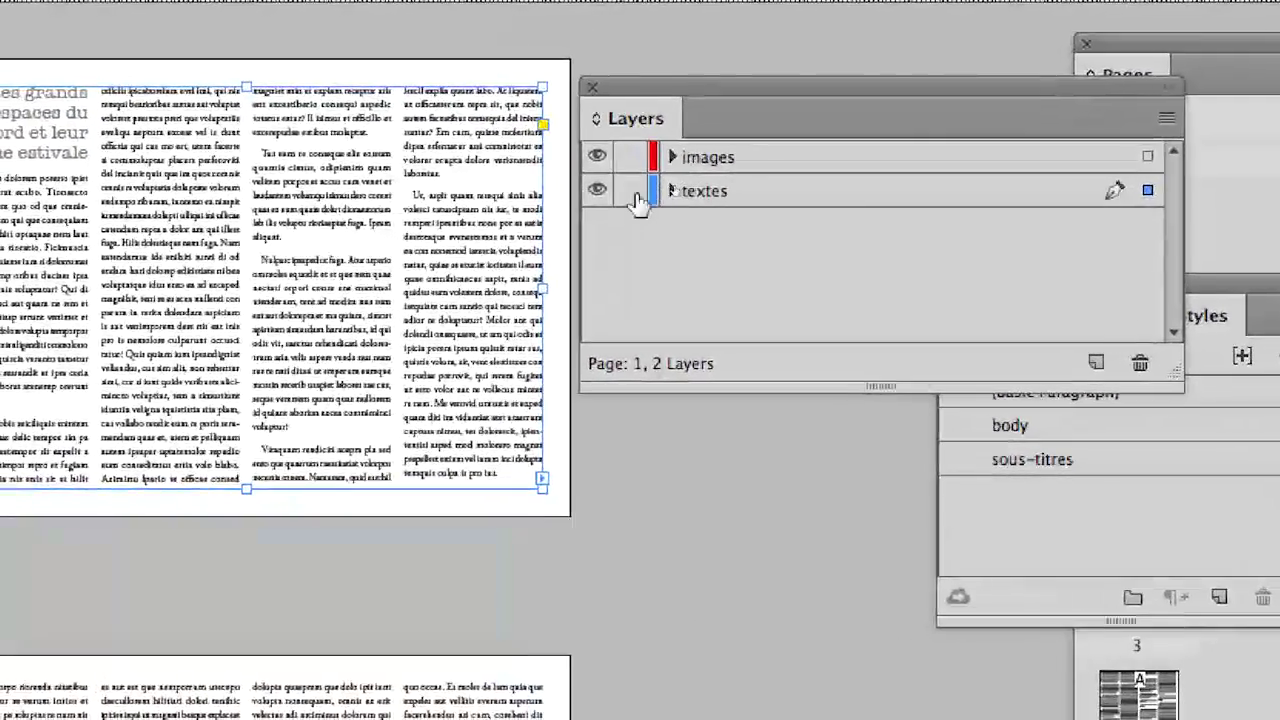
Lock the textes layer, make the images layer active and move the Layers panel clear of the pasteboard beside the first page
left_click(636, 192)
left_click(785, 166)
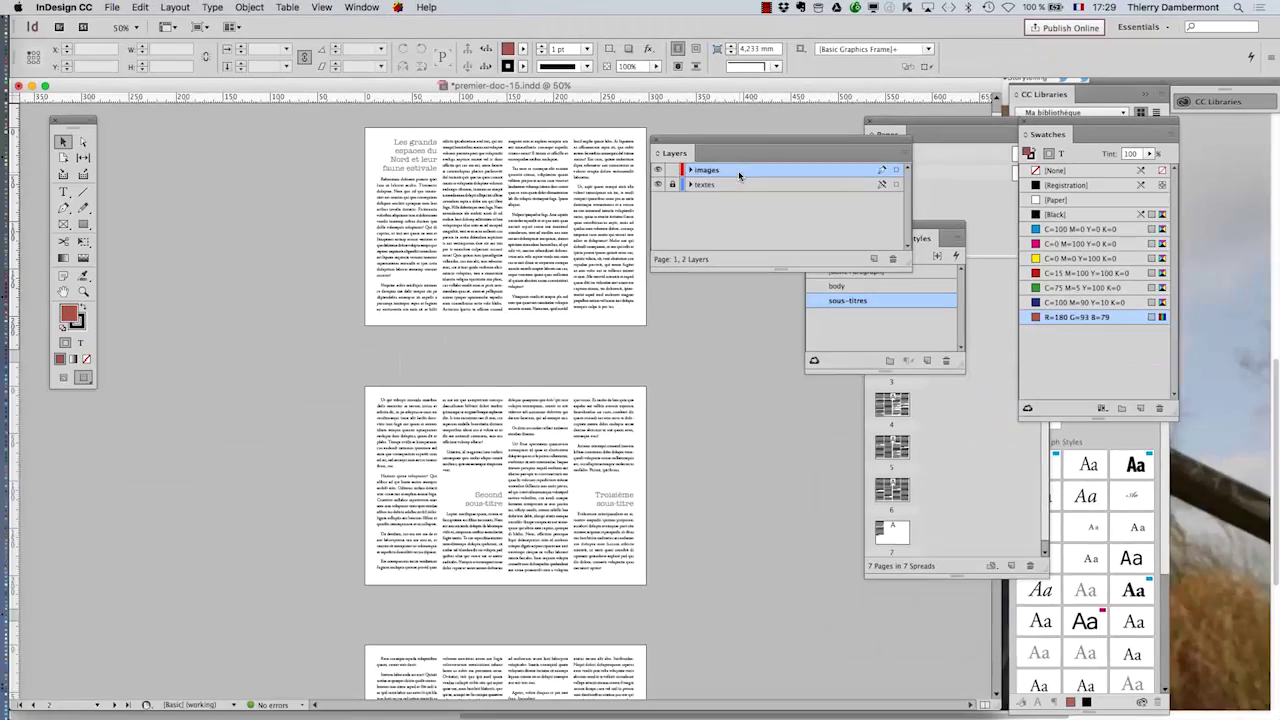
left_click_drag(670, 148, 336, 462)
left_click_drag(446, 448, 312, 522)
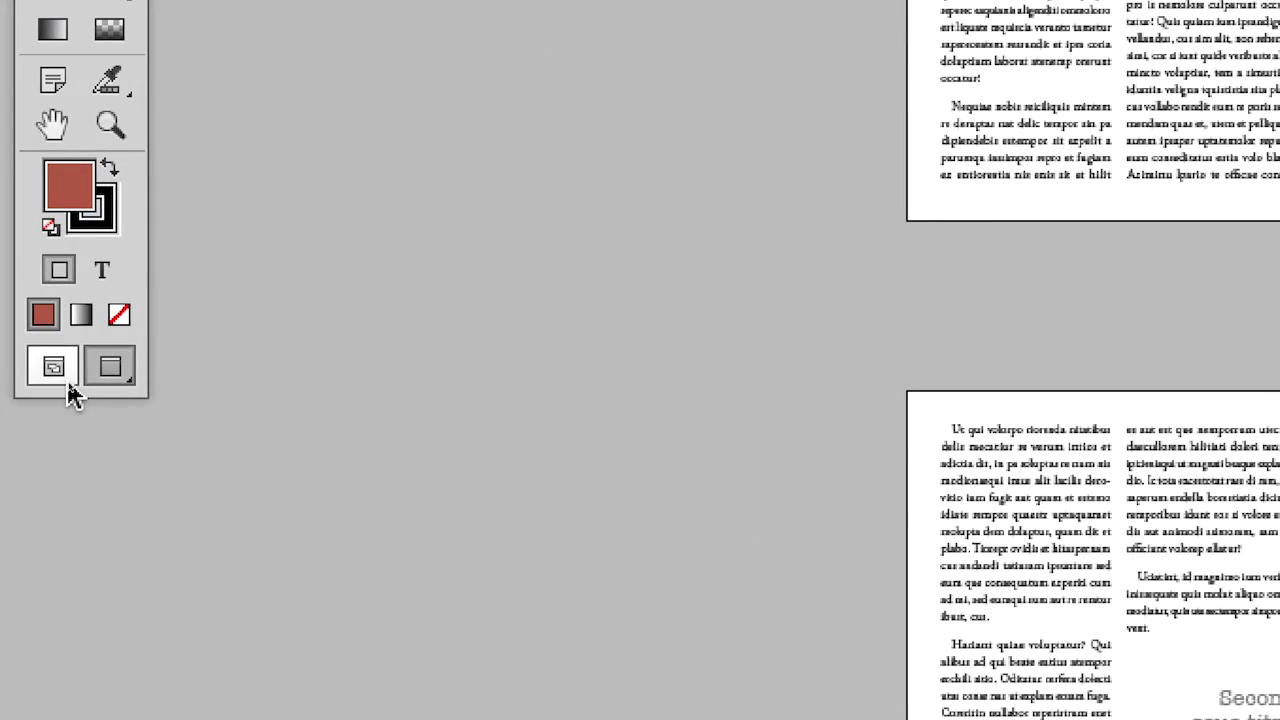
Switch the document to Normal screen mode and narrow the document window so its edge clears the floating panels
left_click(67, 379)
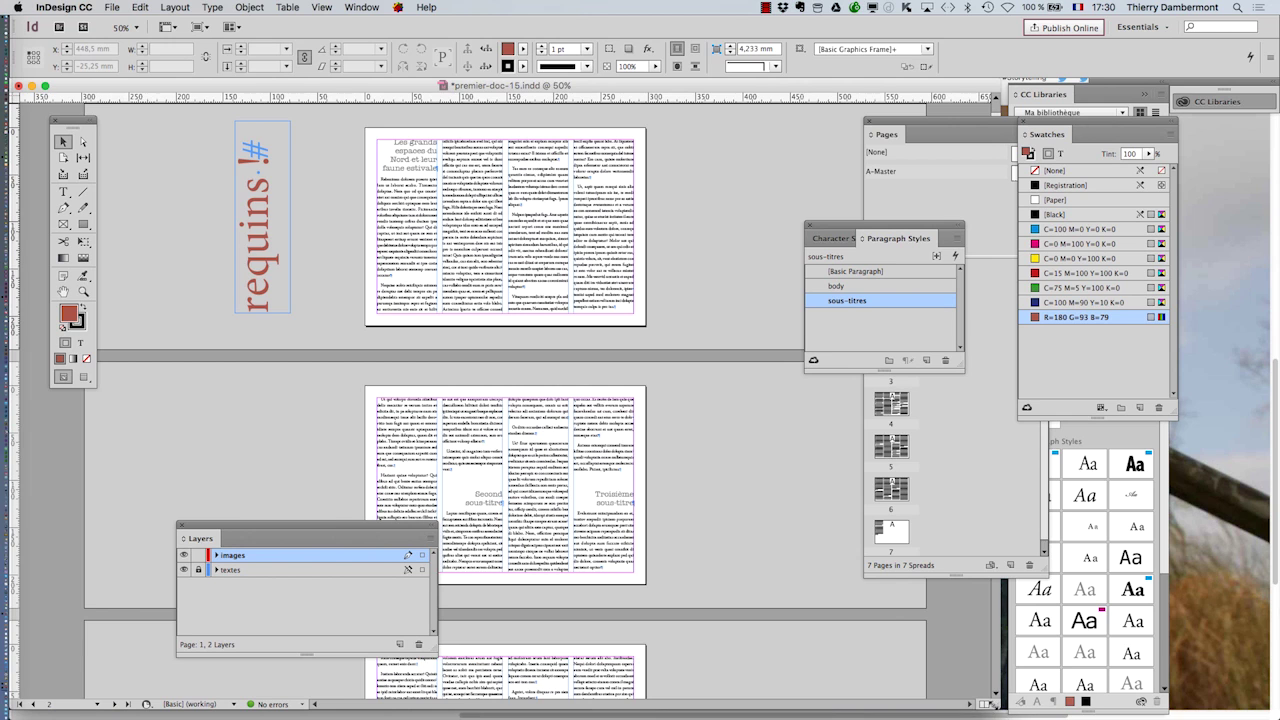
left_click_drag(995, 705, 805, 706)
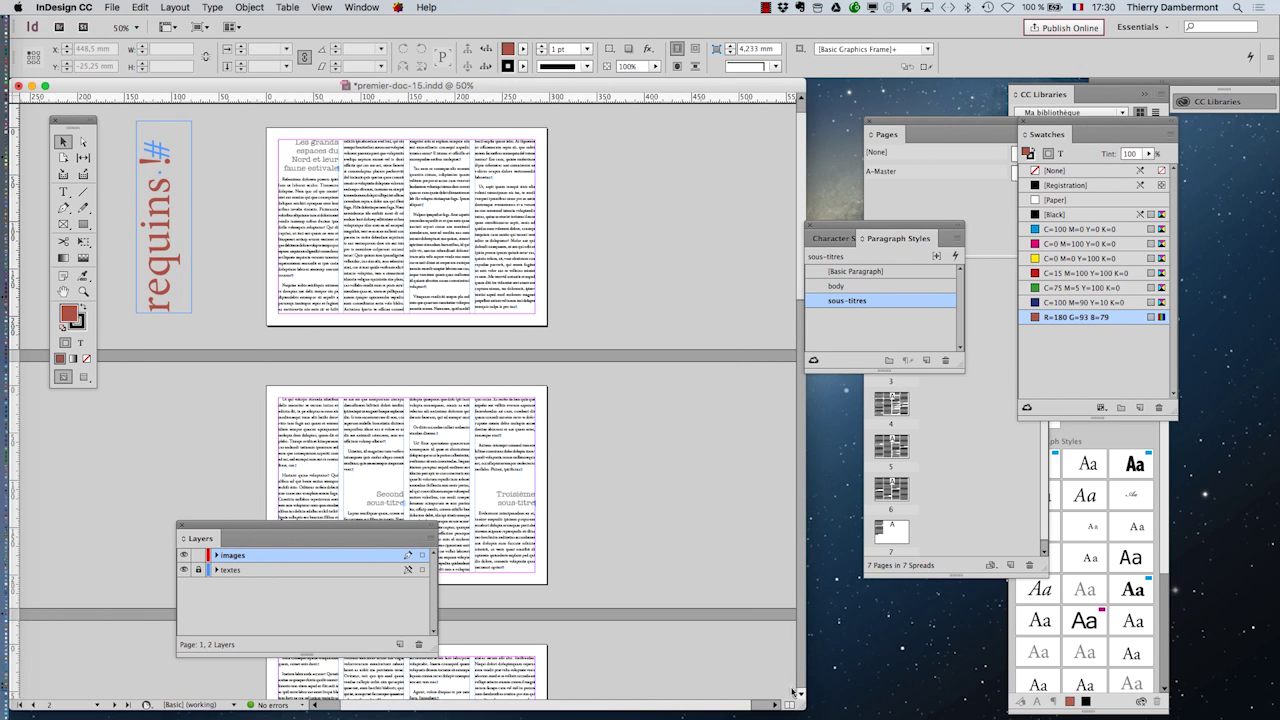
Start placing files and select the JPEG images from juvenile-pallid-sturgeon-fish.jpg through the wisconsin-yellowstone picture in the B1B2 ID folder
left_click(123, 5)
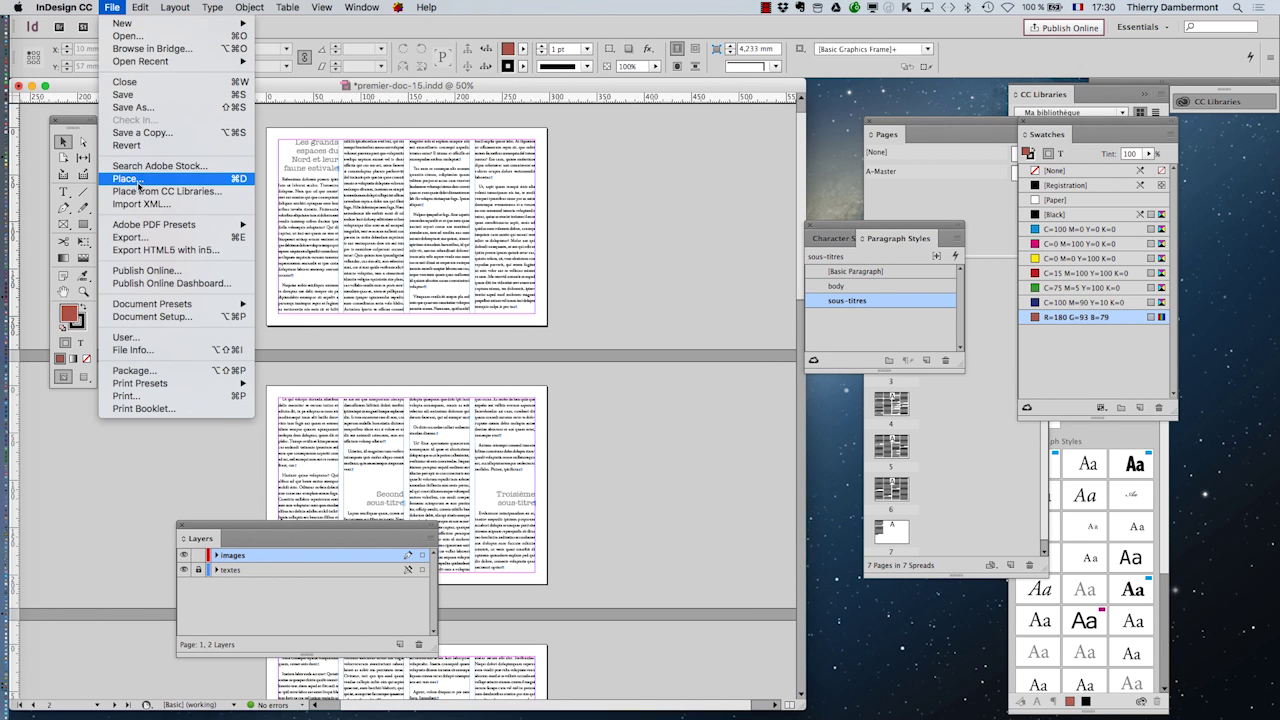
left_click(496, 242)
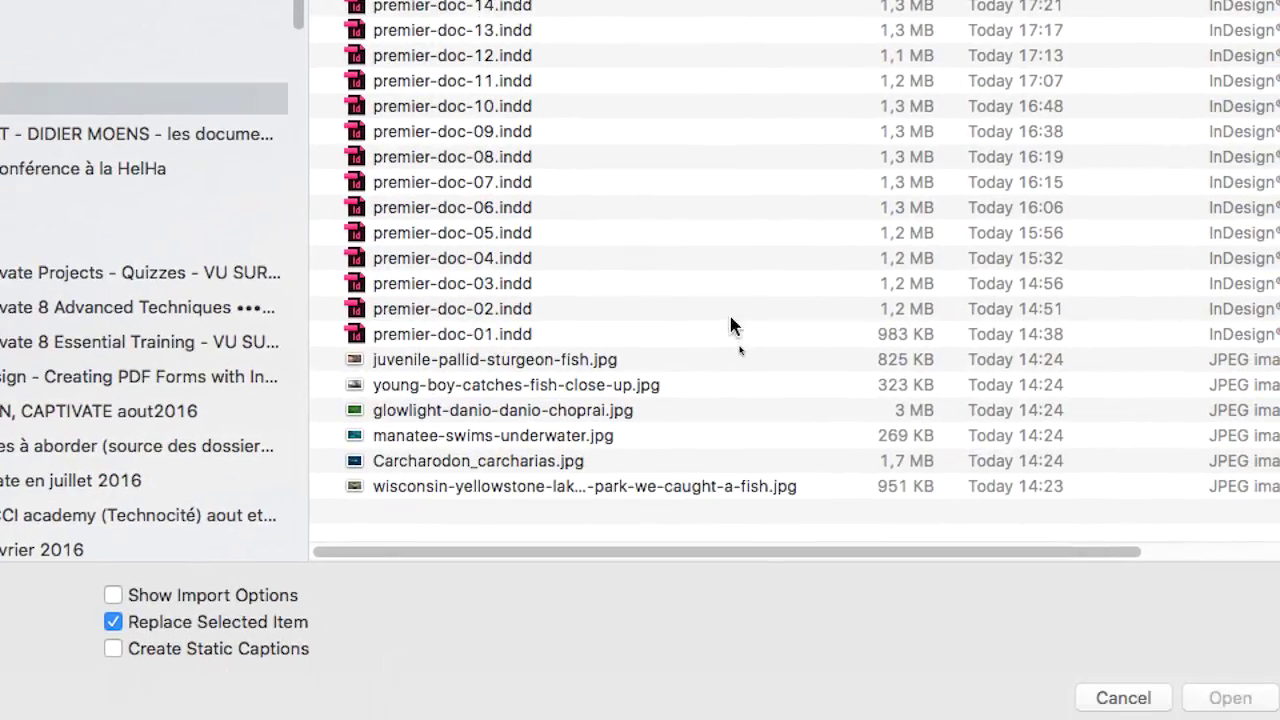
left_click(740, 355)
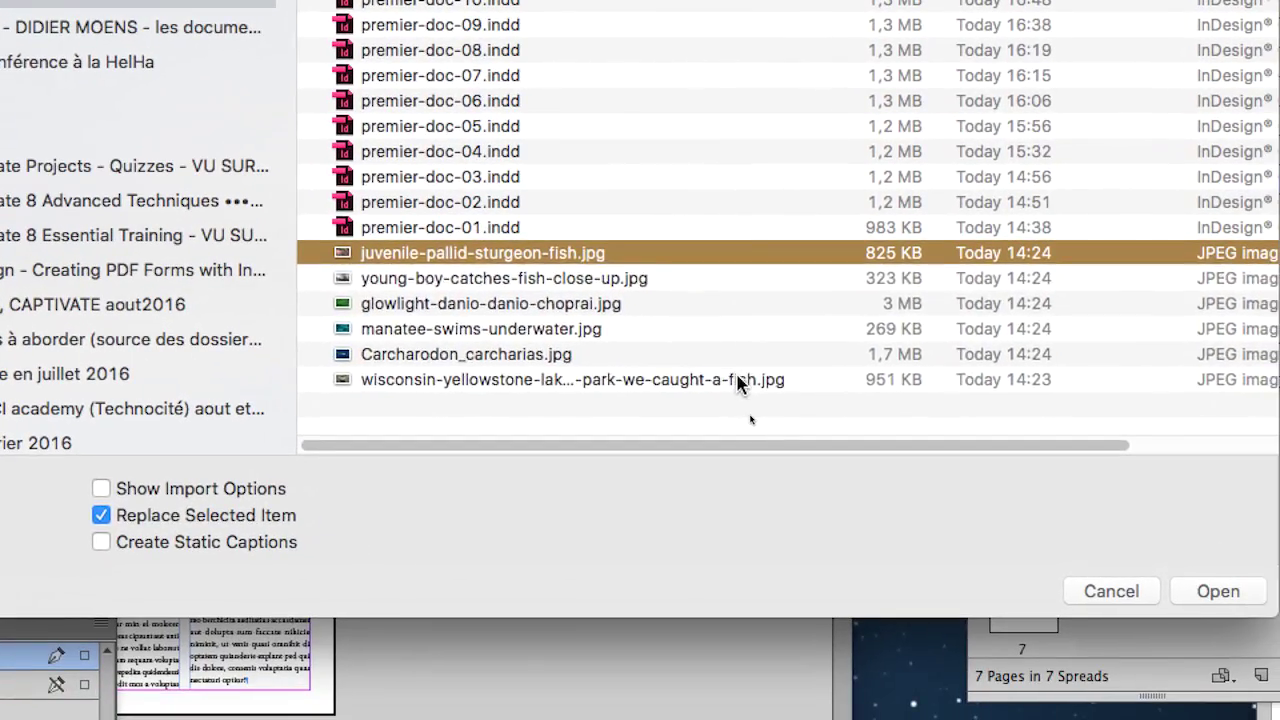
left_click(752, 455, "shift")
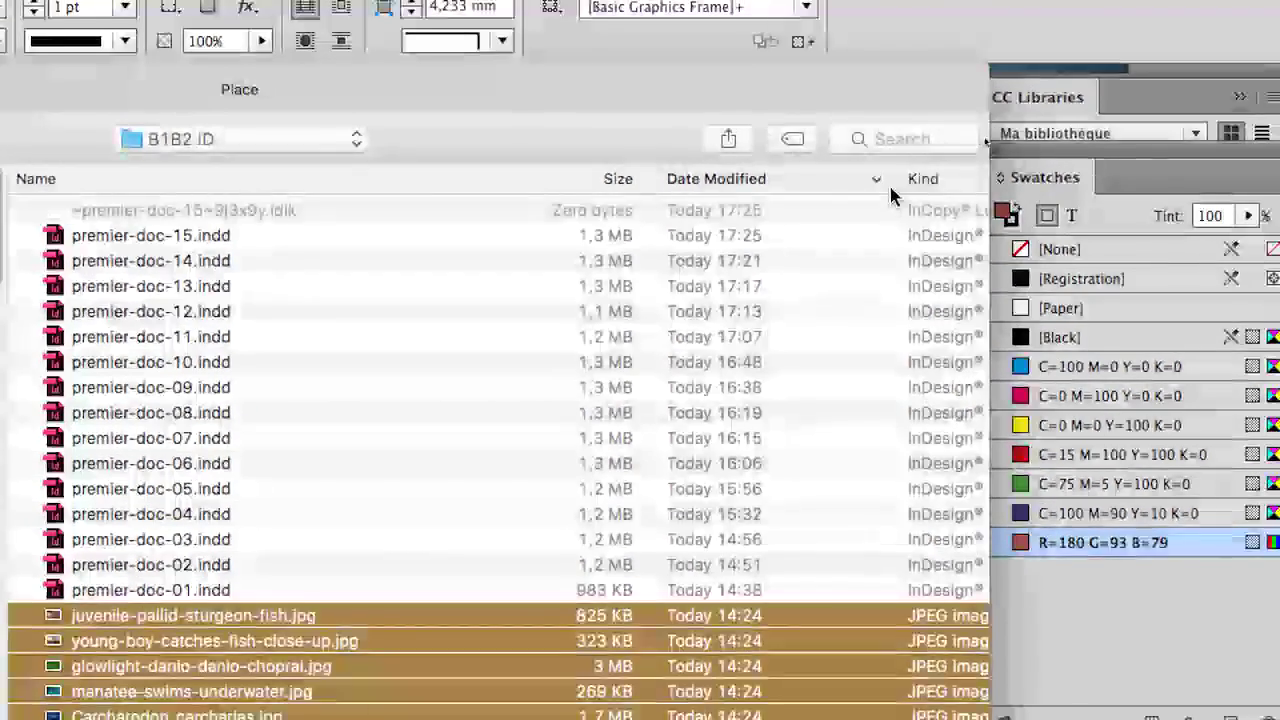
Re-sort the folder's files by date modified and finally by name, and clear the file selection
left_click(900, 183)
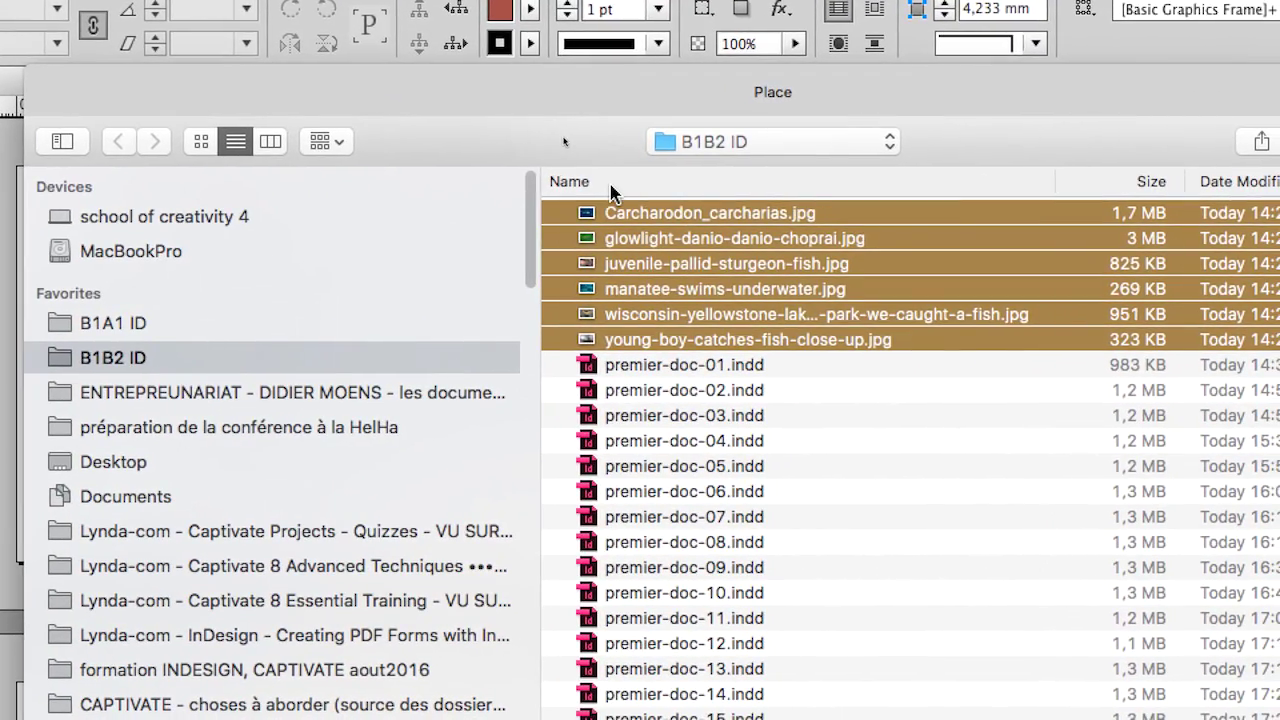
left_click(612, 185)
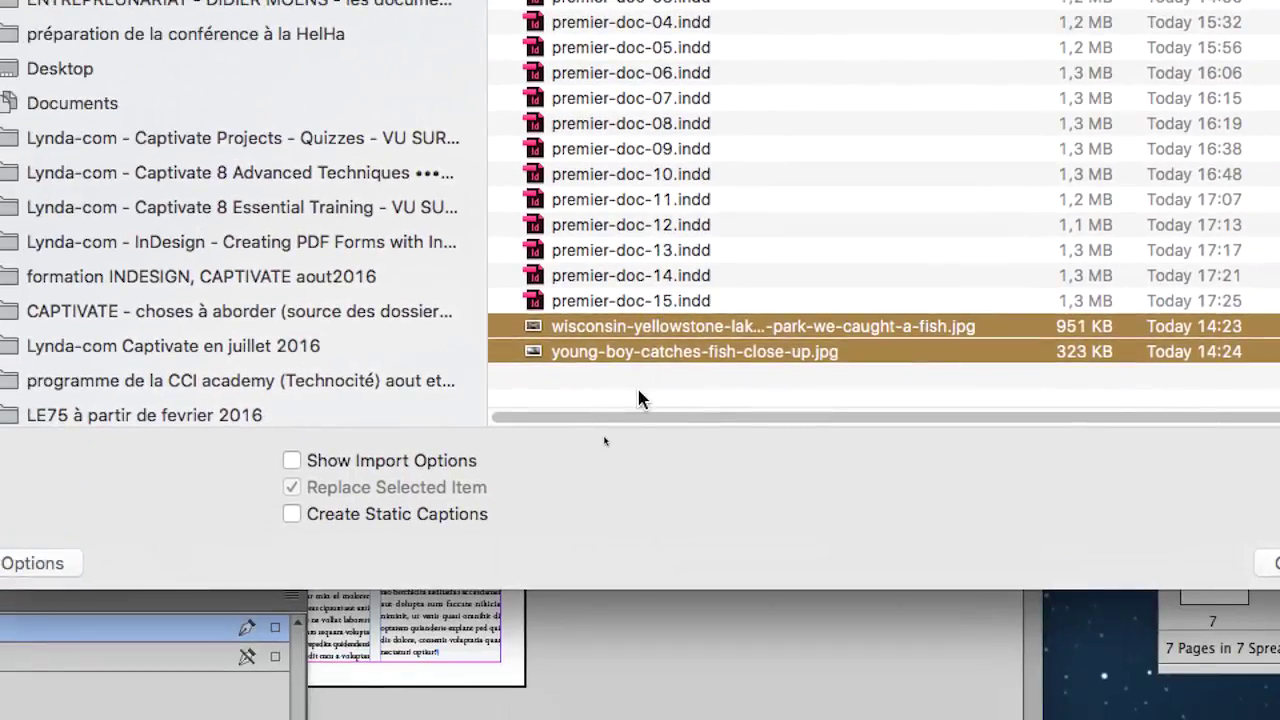
left_click(640, 398)
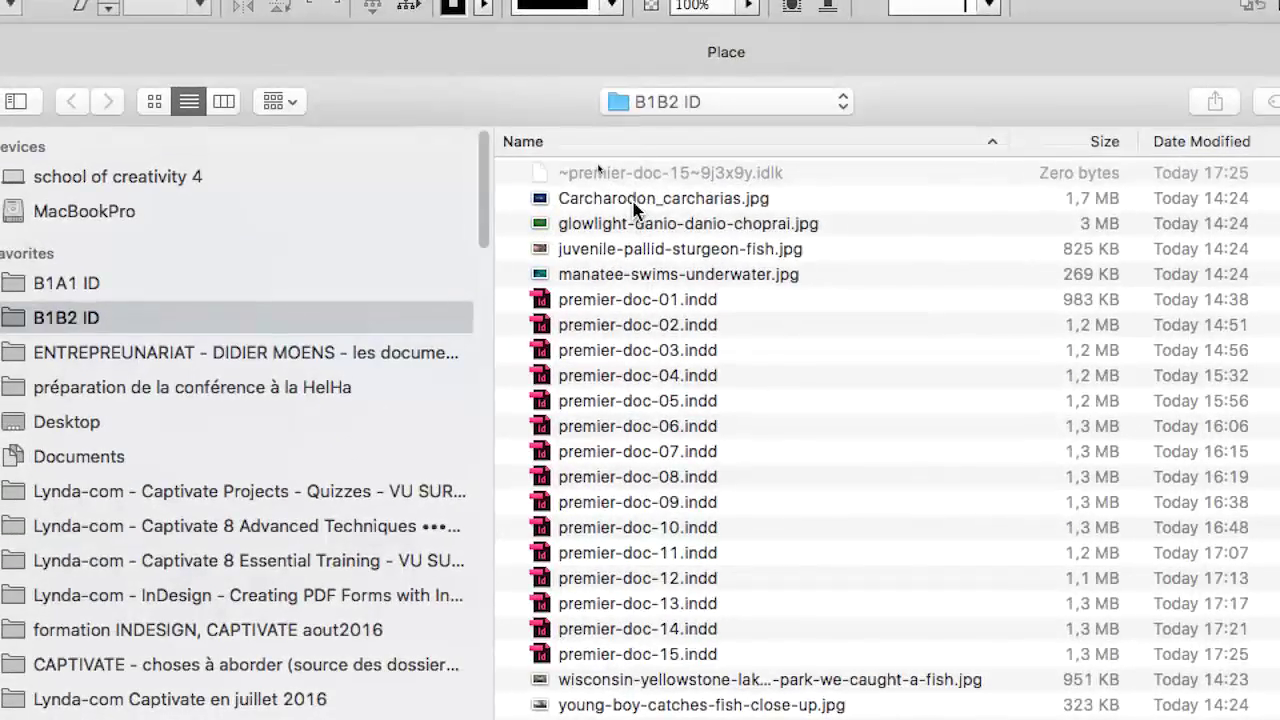
Load Carcharodon_carcharias.jpg through manatee-swims-underwater.jpg for placing, together with the wisconsin-yellowstone and young-boy-catches-fish-close-up.jpg images
left_click(610, 67)
left_click(604, 149, "shift")
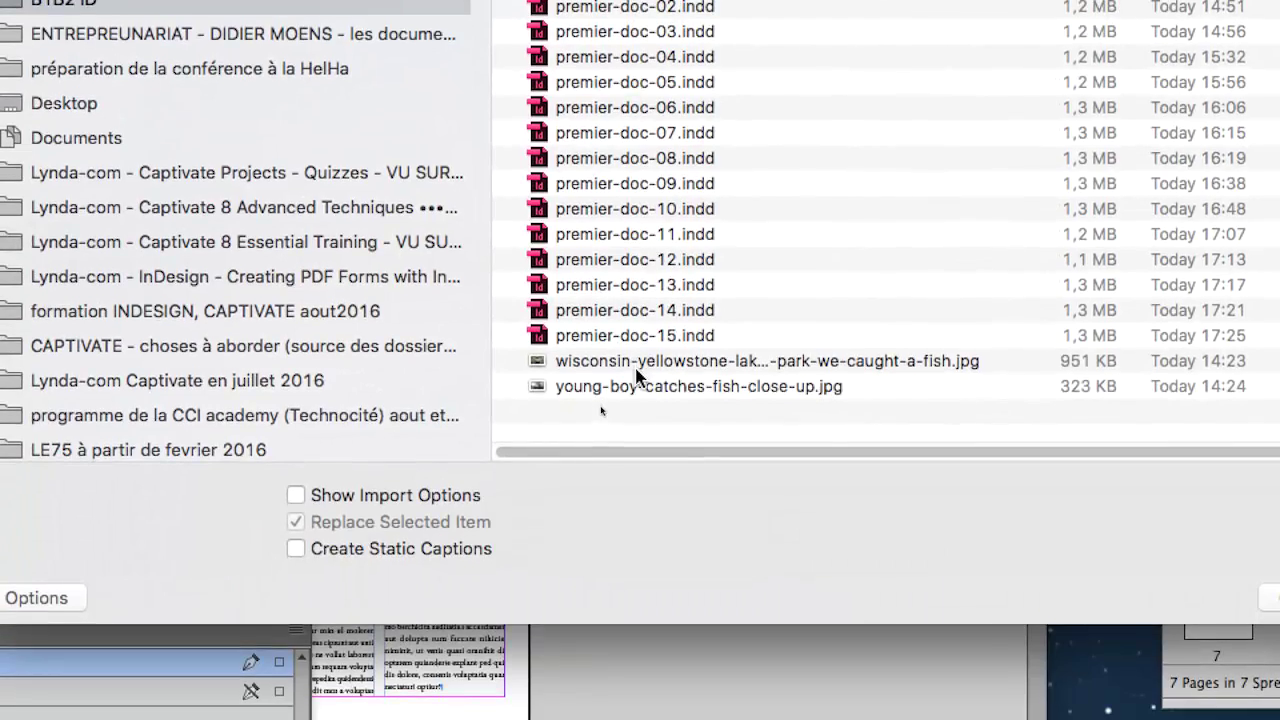
left_click(642, 636)
left_click(634, 386, "super")
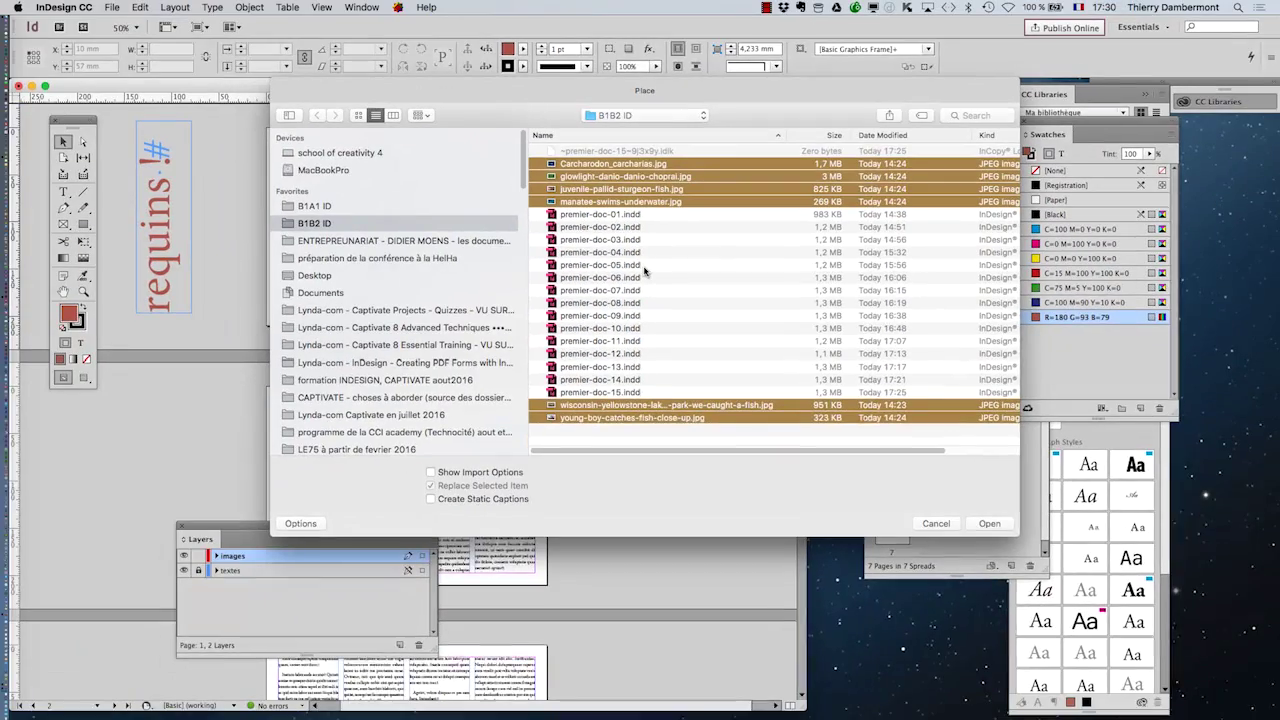
left_click(988, 522)
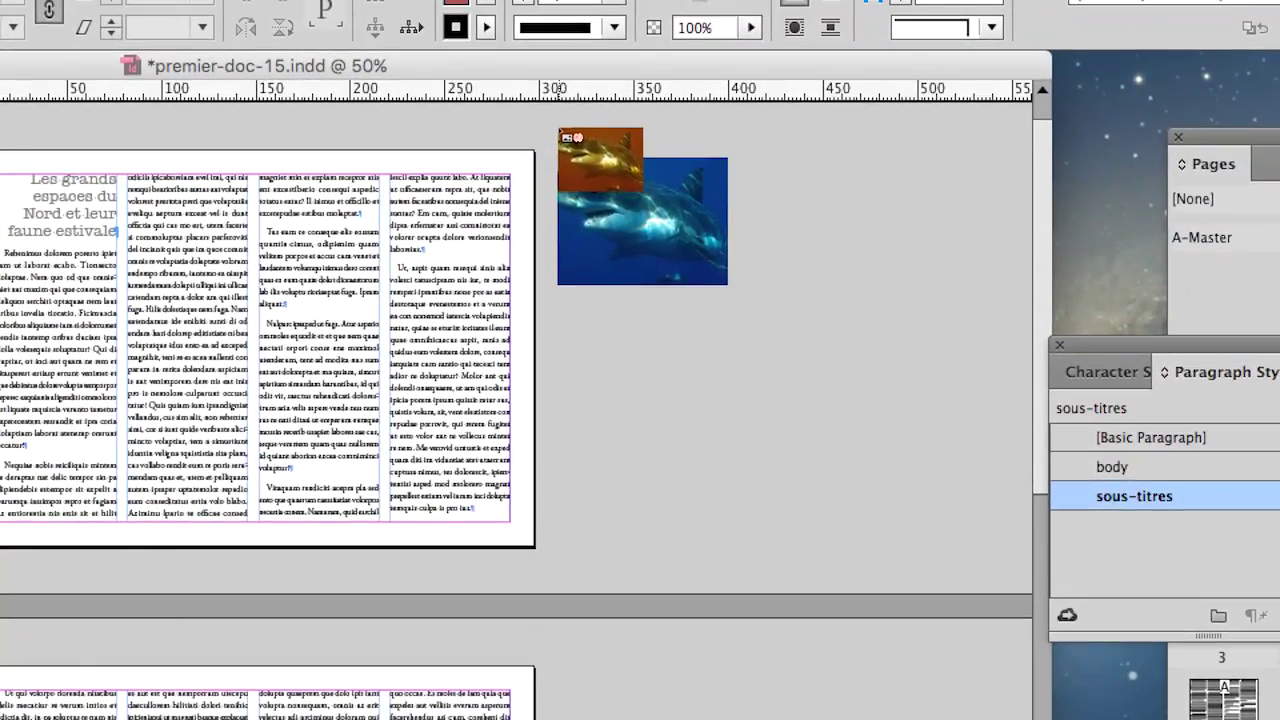
Place the six loaded images as small frames in two columns beside the first page, within an area about 183 by 212 mm
left_click_drag(617, 164, 652, 214)
left_click_drag(679, 155, 783, 236)
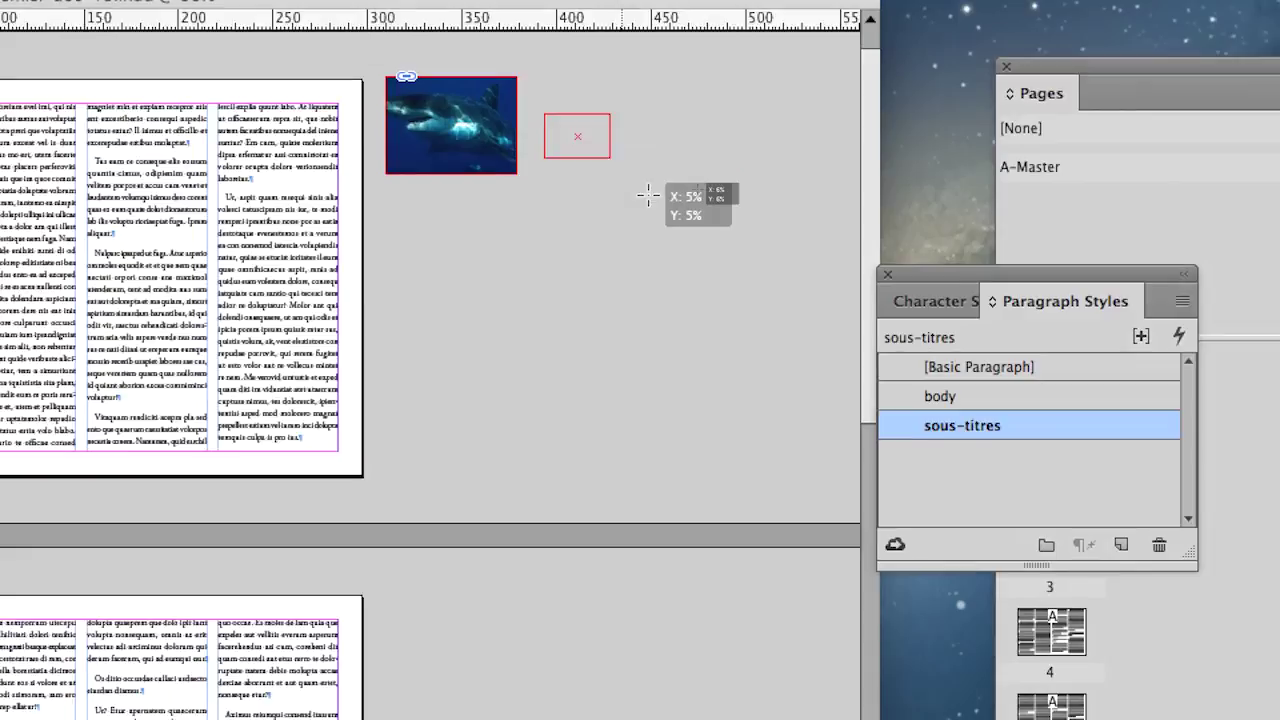
left_click_drag(647, 195, 680, 202)
left_click_drag(395, 207, 515, 290)
left_click_drag(604, 228, 611, 229)
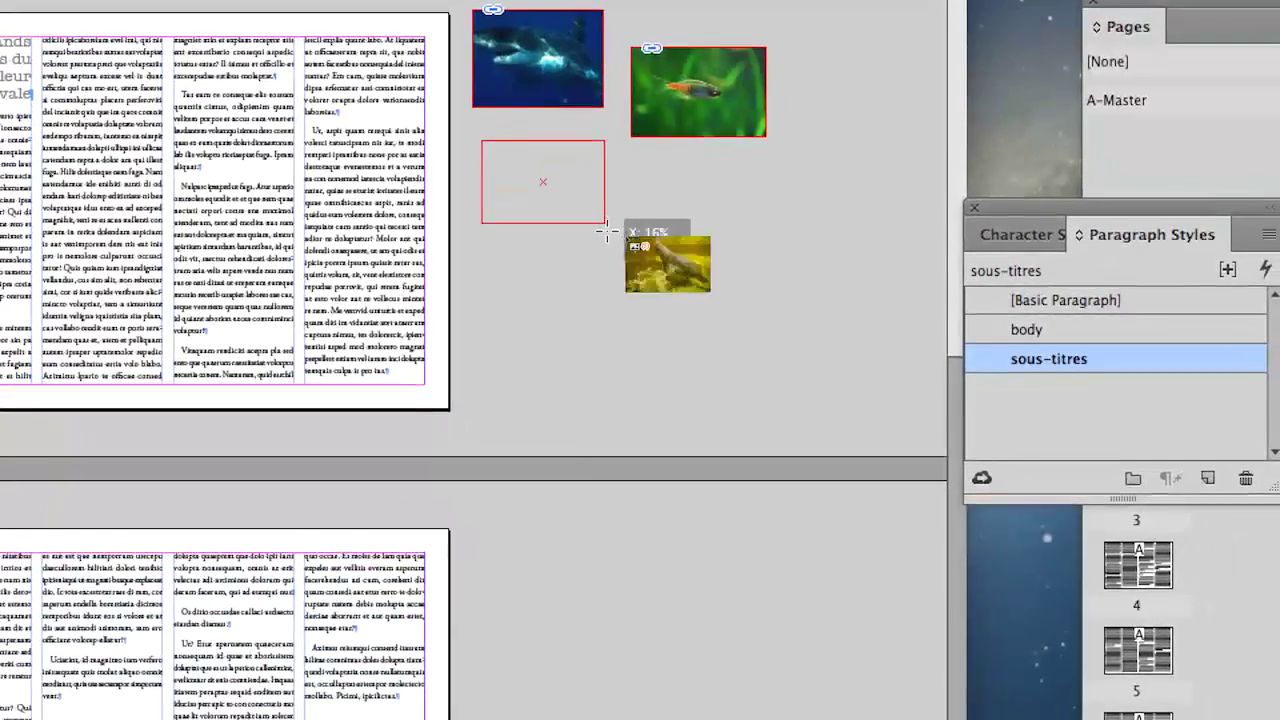
left_click_drag(648, 181, 808, 280)
left_click_drag(678, 246, 680, 253)
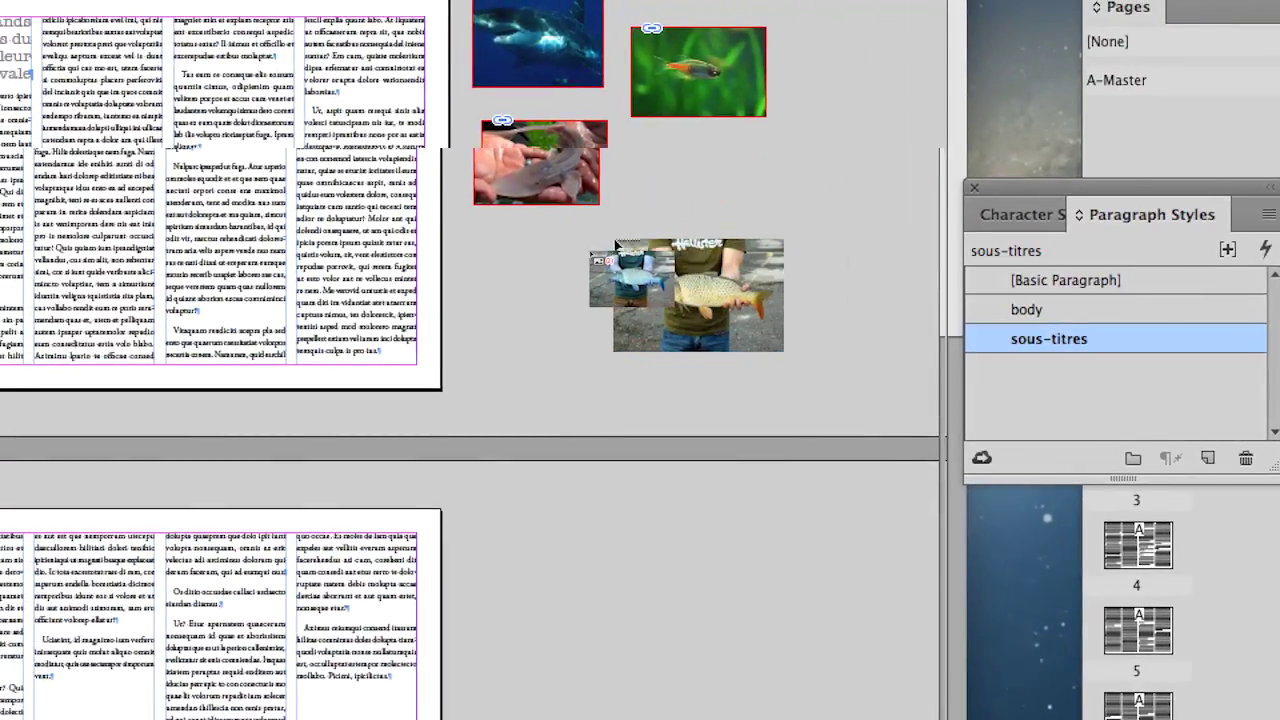
left_click_drag(354, 229, 486, 324)
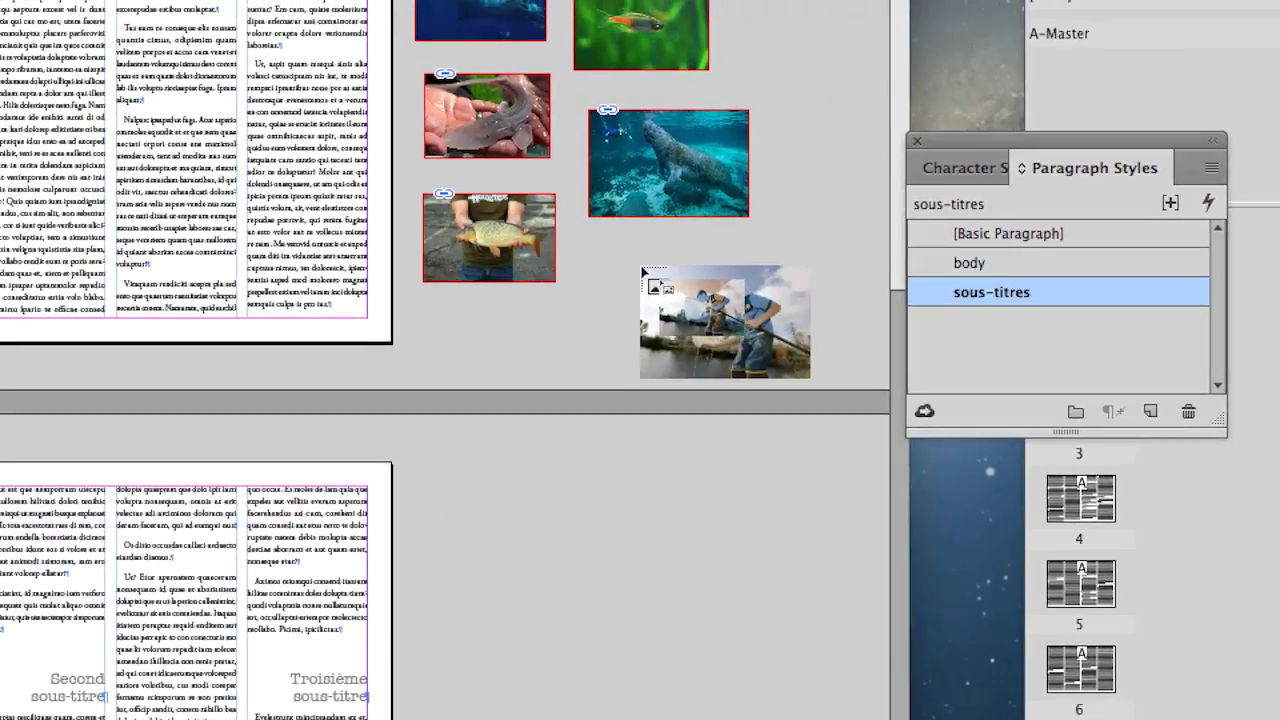
left_click_drag(671, 233, 812, 329)
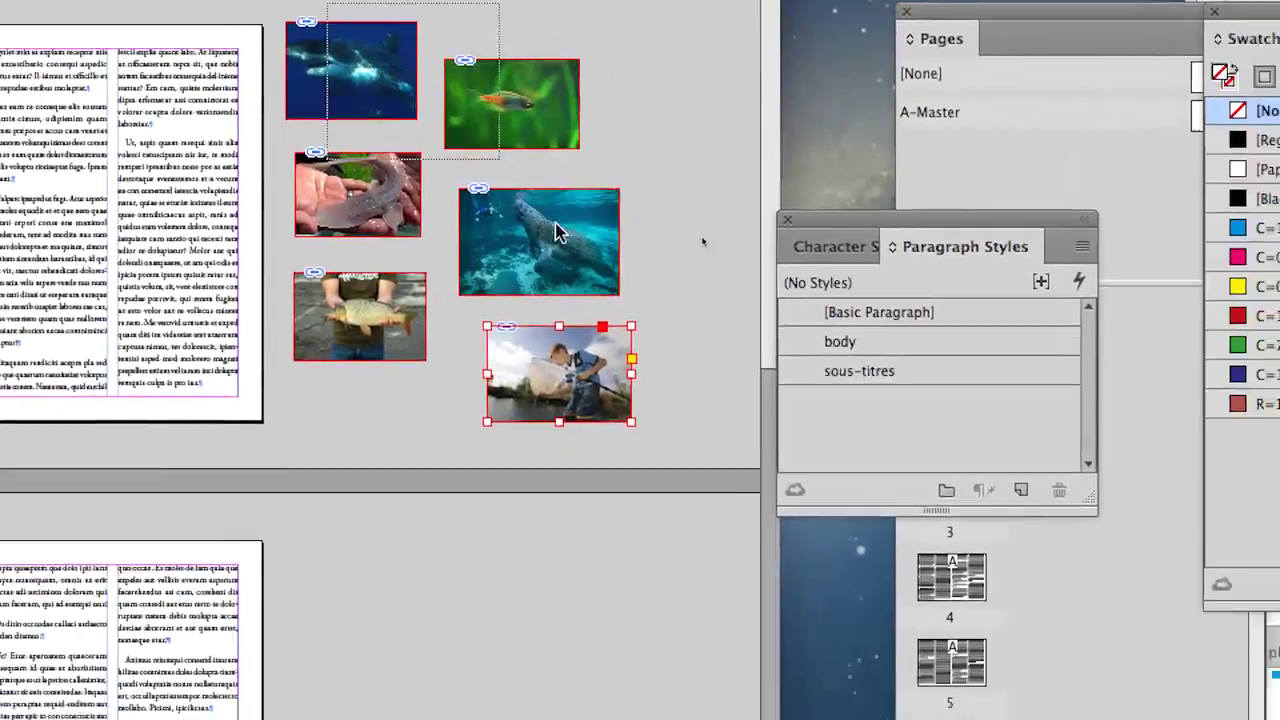
Select all six images on the pasteboard and apply text wrap around their bounding boxes
left_click_drag(555, 223, 645, 370)
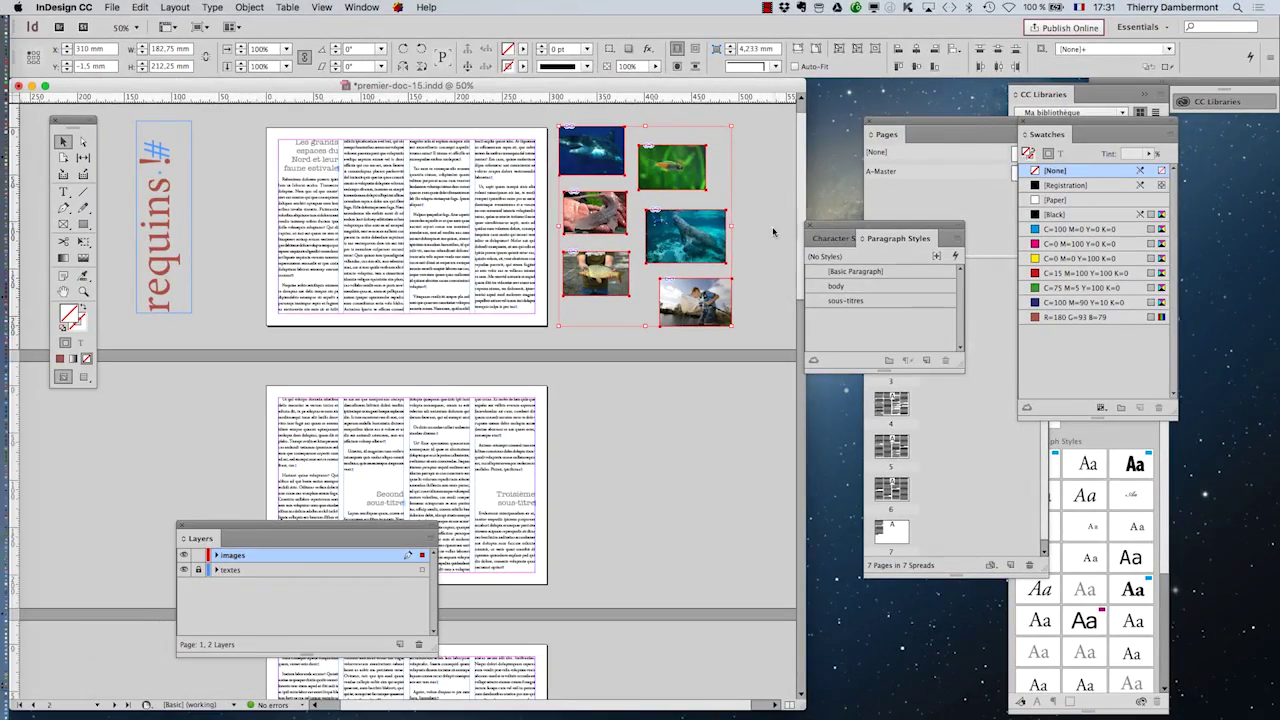
scroll(768, 193, "up", 2)
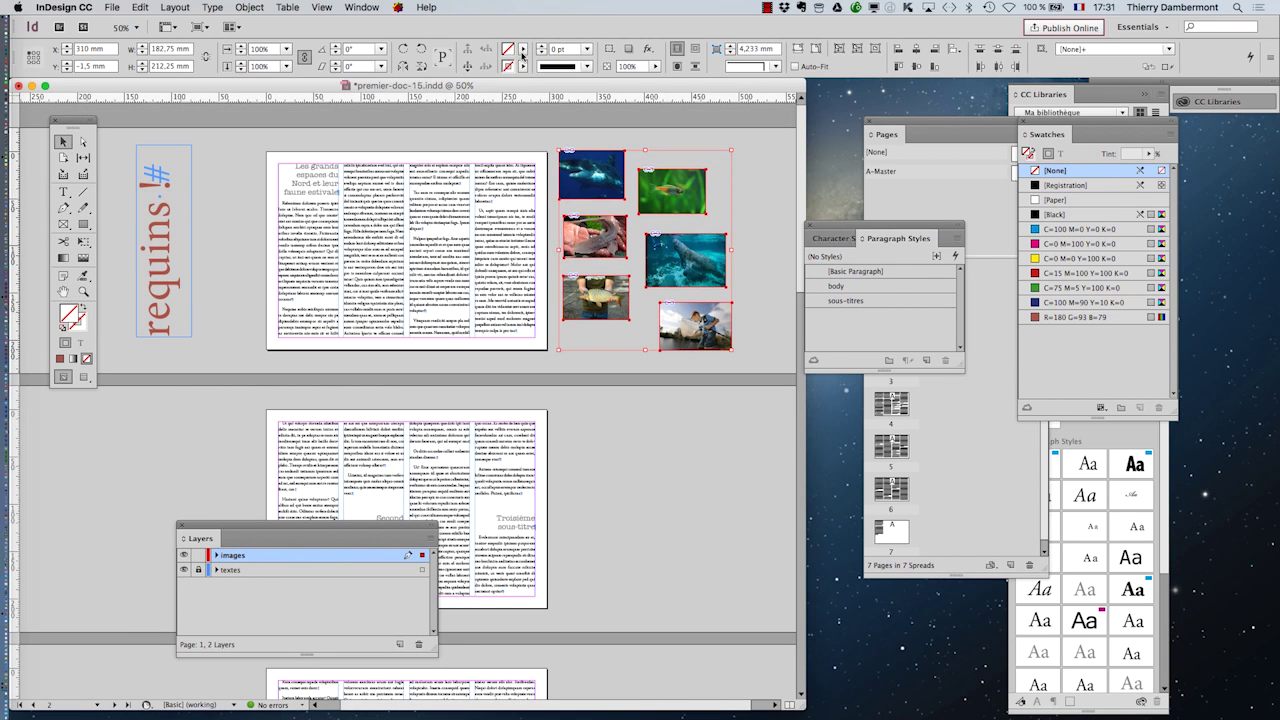
left_click(355, 7)
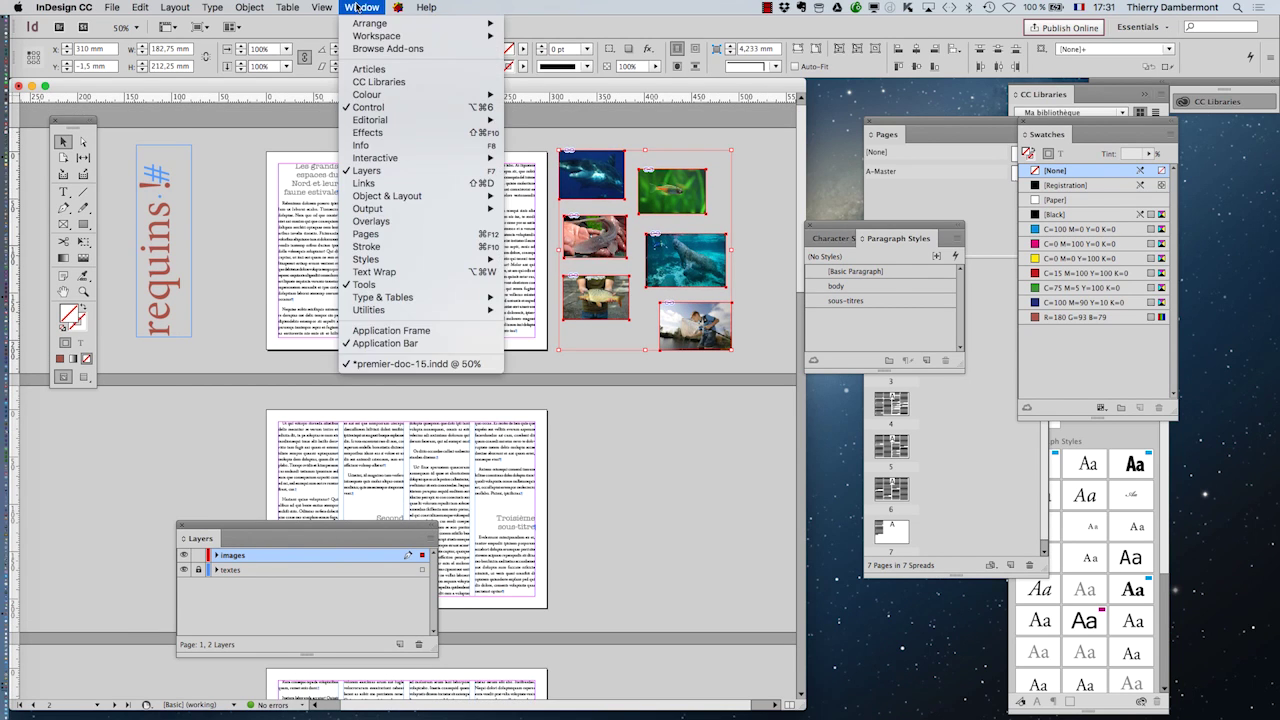
left_click(414, 281)
left_click_drag(922, 162, 800, 164)
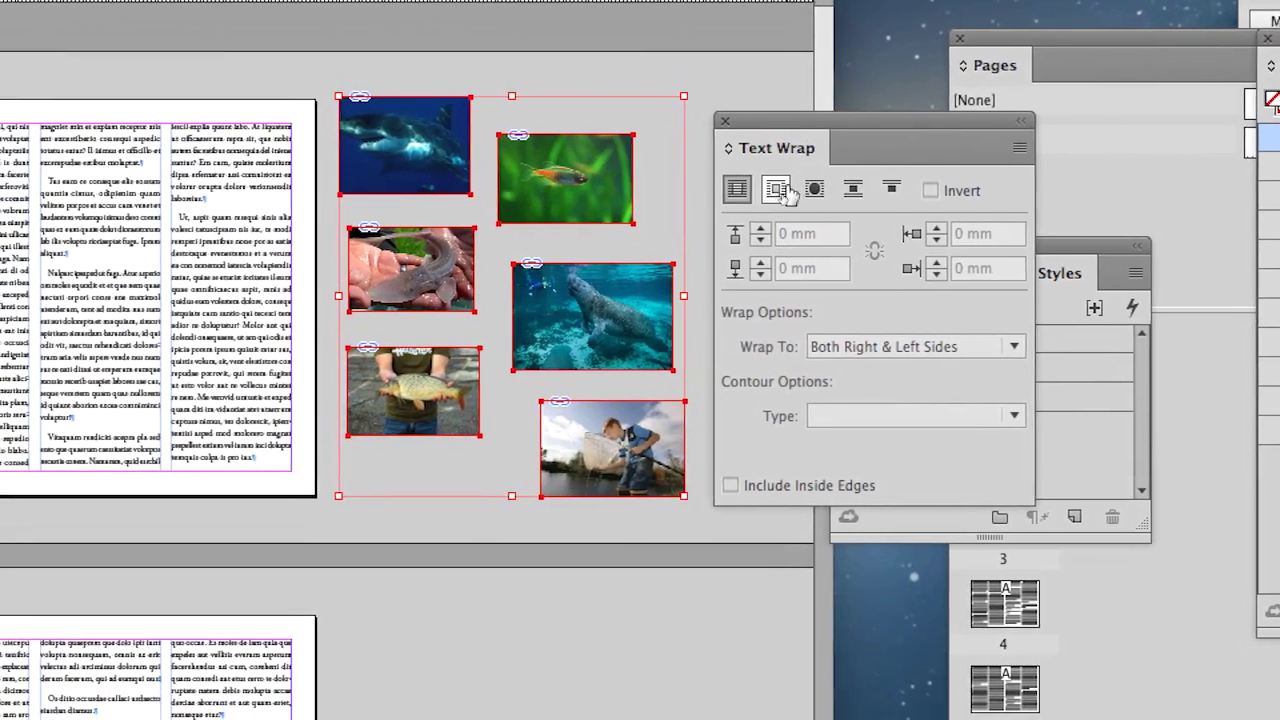
left_click(755, 231)
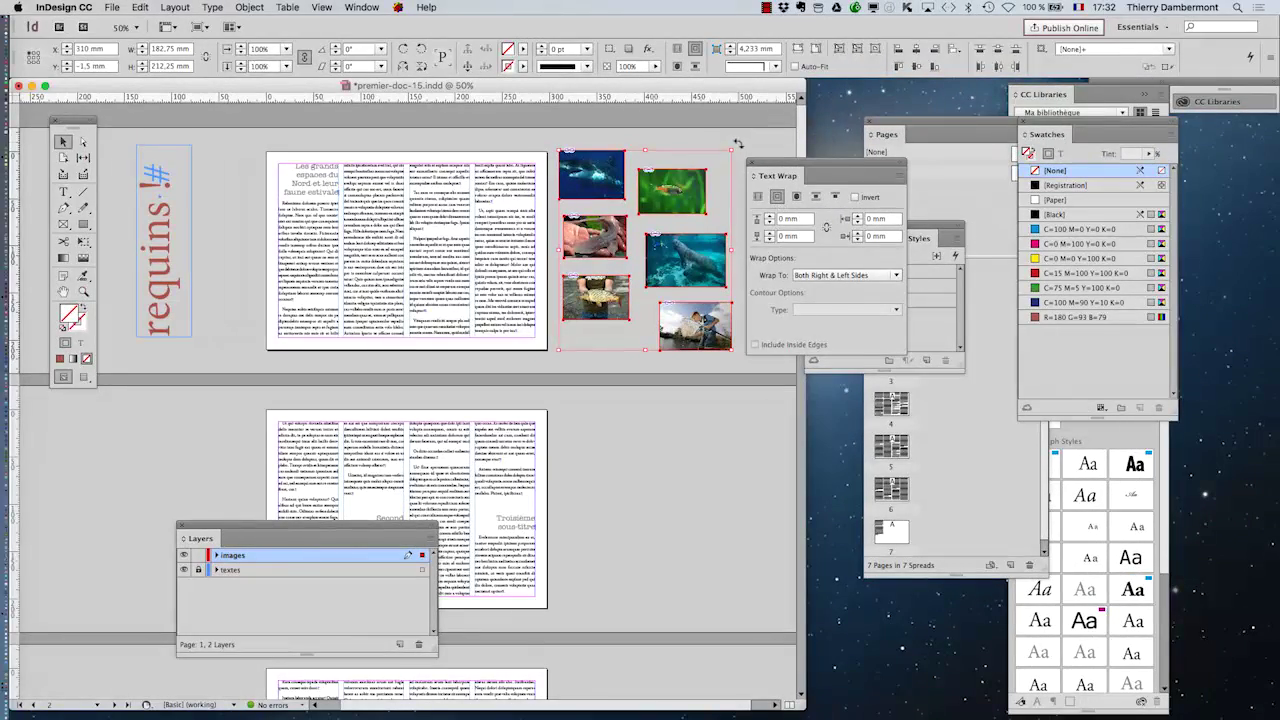
left_click(708, 79)
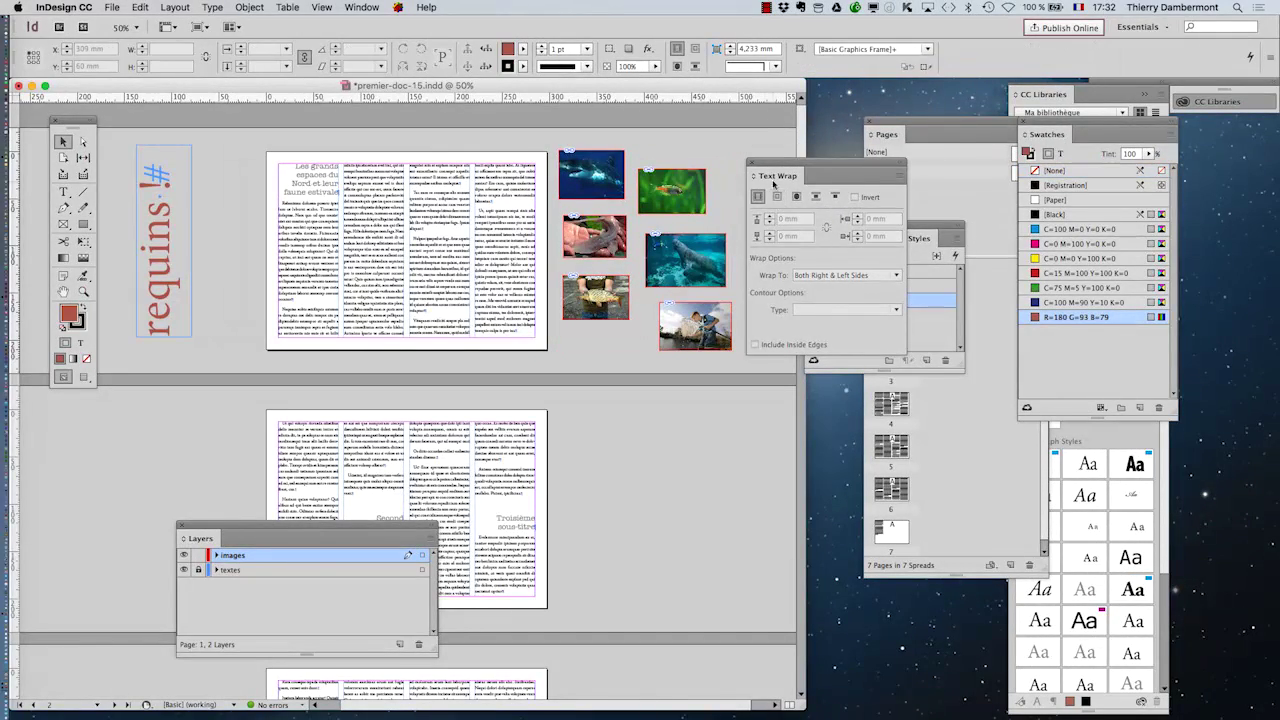
Magnify the first page to 100%, deselect everything and hide the floating panels so the pasteboard images are uncovered
left_click_drag(780, 167, 908, 186)
left_click(474, 194, "super")
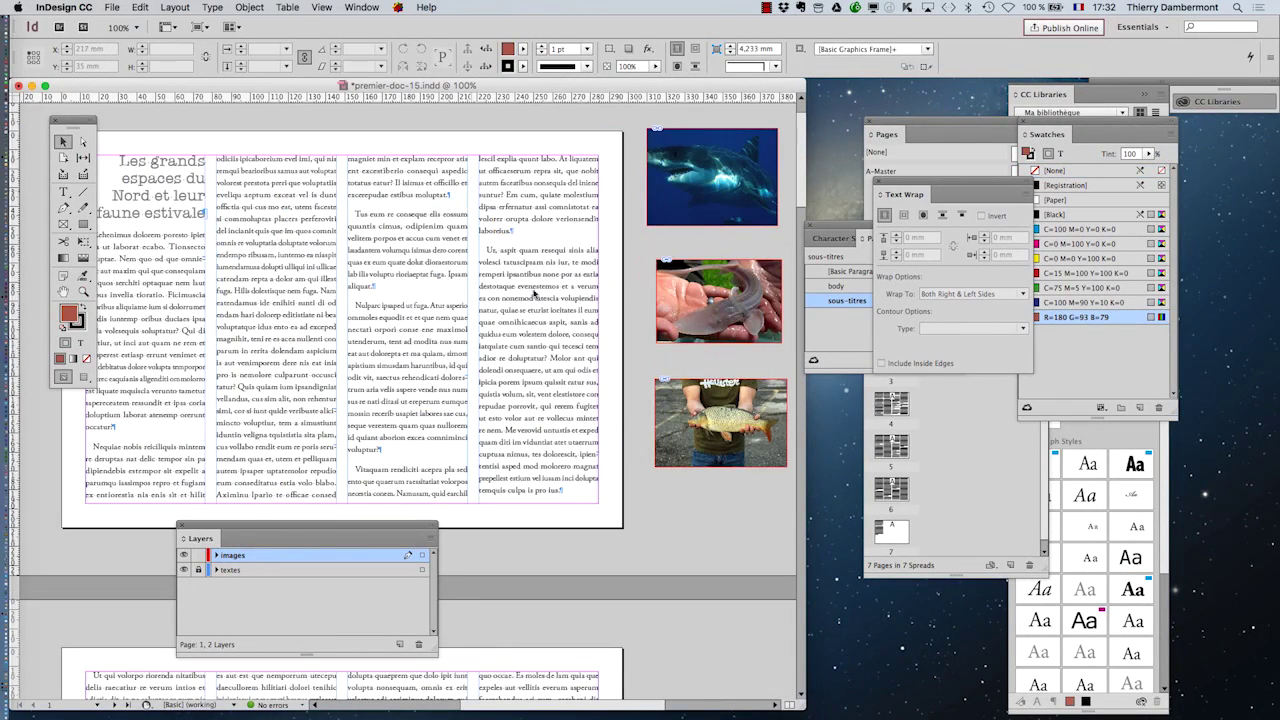
scroll(430, 400, "left", 3)
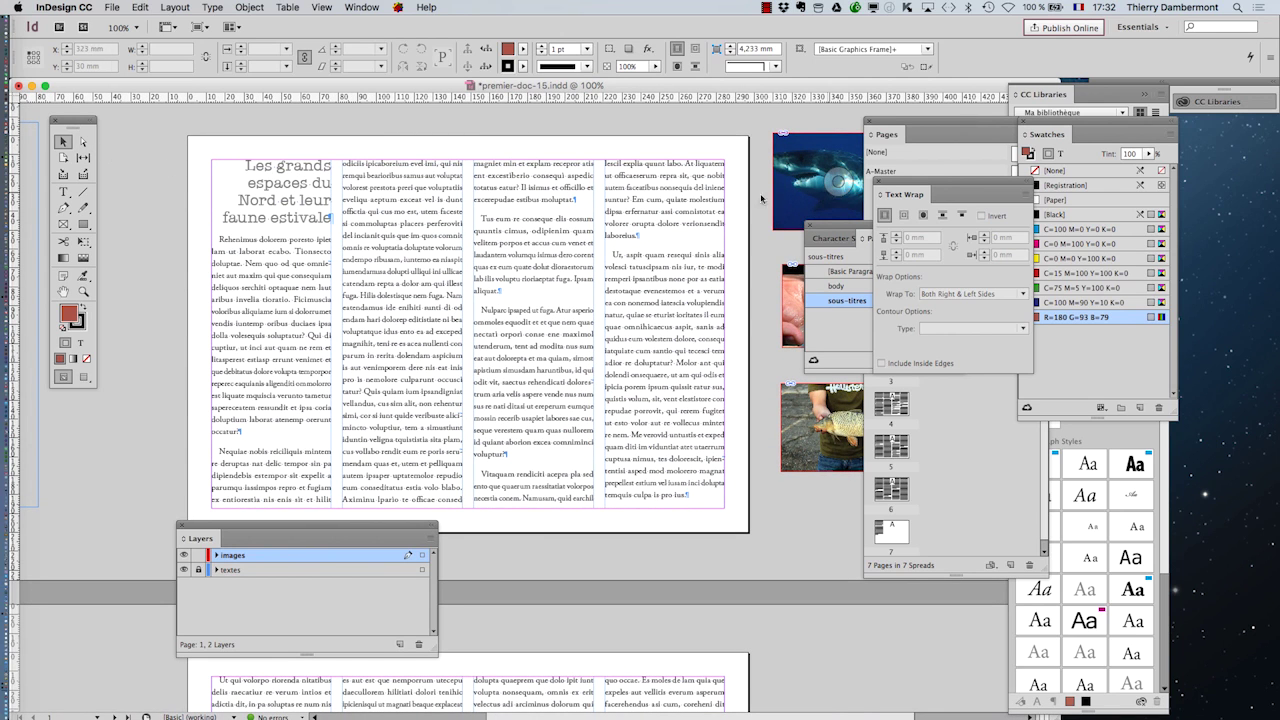
key("super+a")
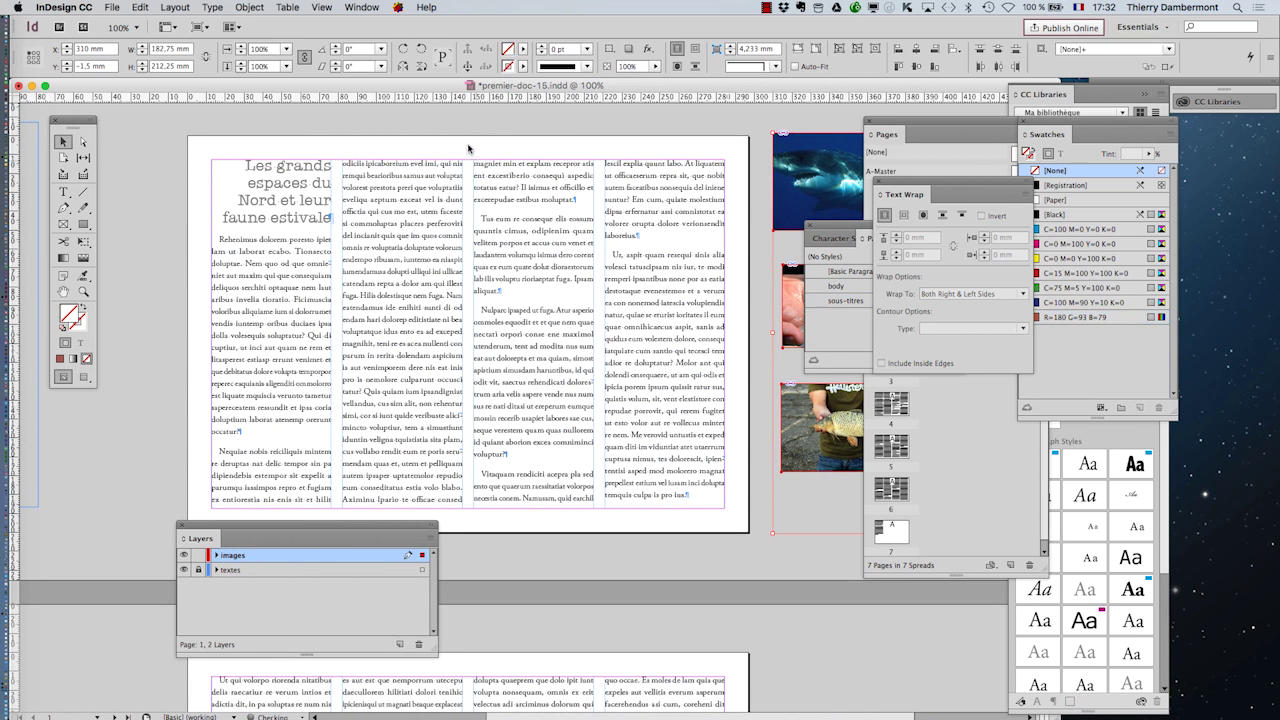
left_click(463, 126)
key("Tab")
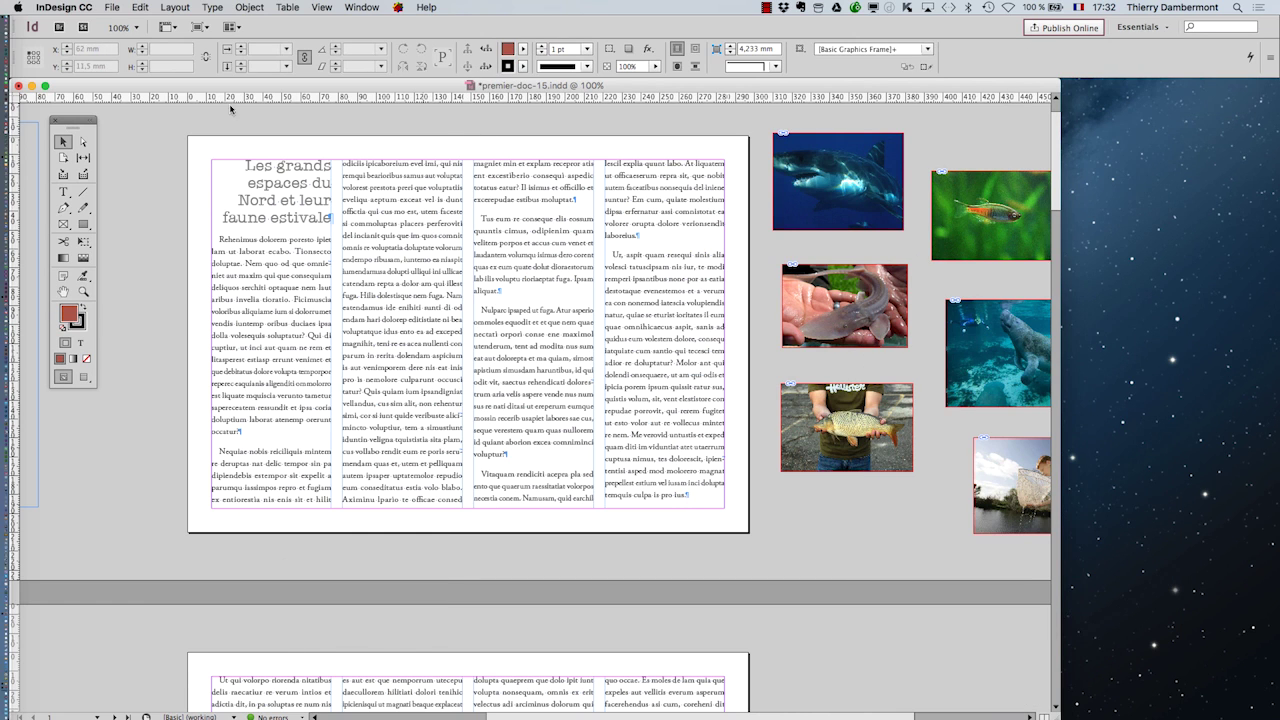
Move the shark image from the pasteboard onto the first page's second column, at about X 76.1 mm and Y 65.2 mm
left_click(811, 158)
left_click_drag(811, 158, 377, 280)
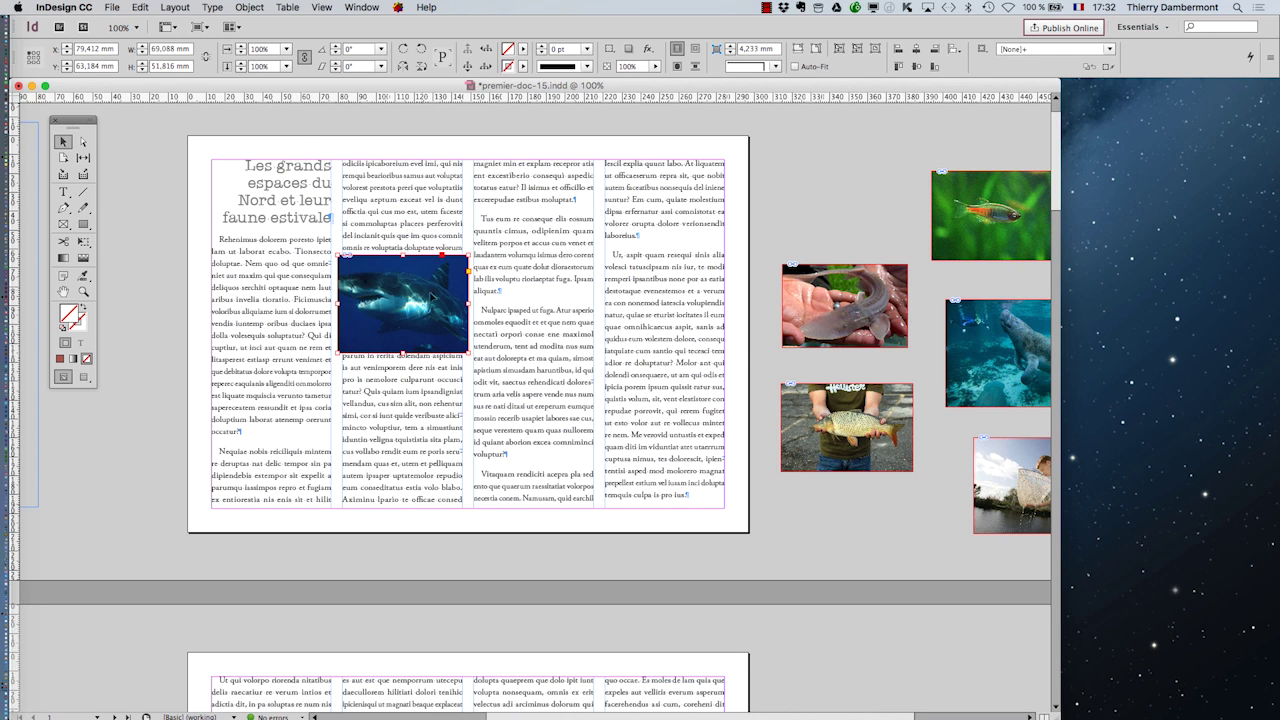
mouse_move(432, 275)
left_mouse_down()
mouse_move(455, 298)
mouse_move(426, 282)
left_mouse_up()
Wrap the text around the shark image's bounding box and move the Text Wrap panel off the document window
left_click(362, 7)
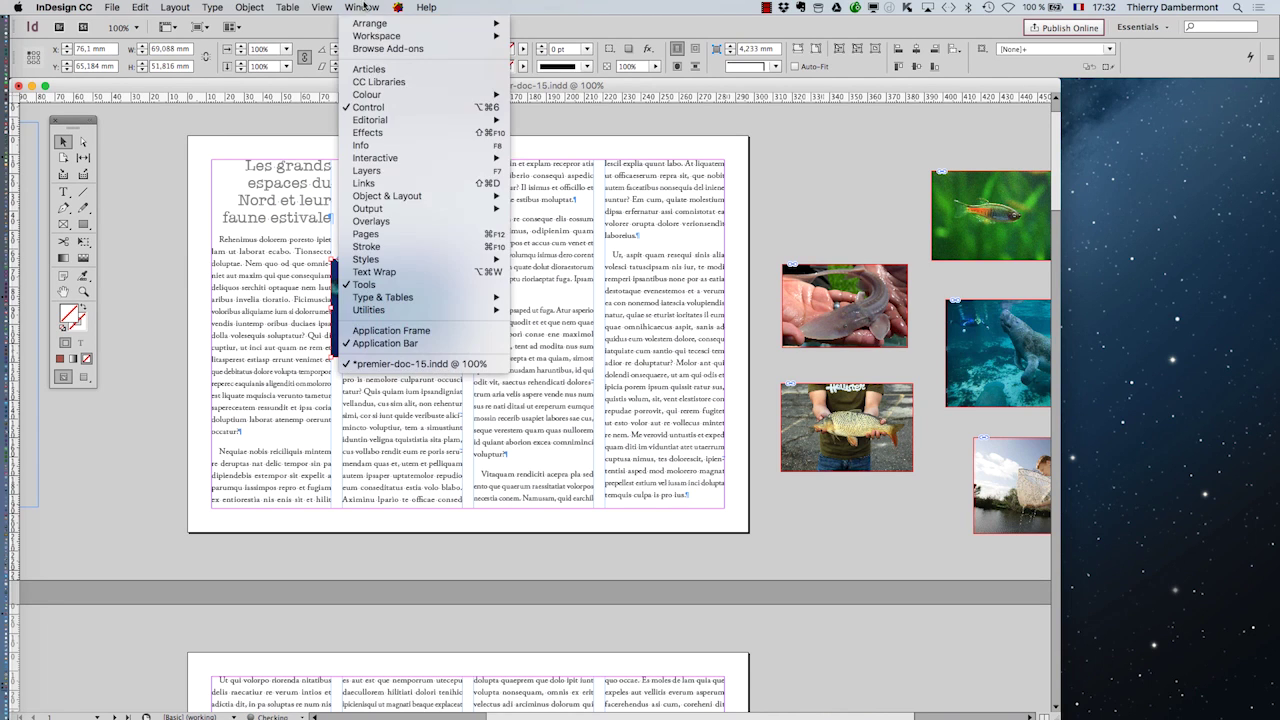
left_click(416, 273)
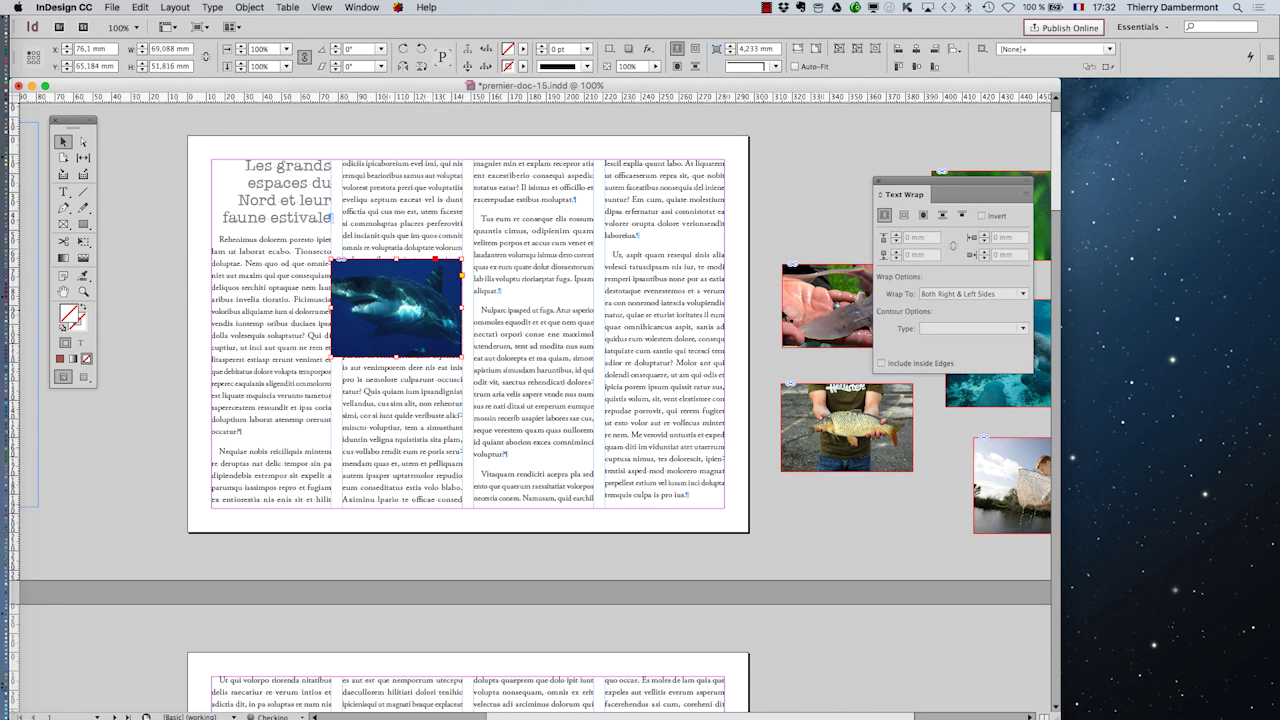
left_click(904, 216)
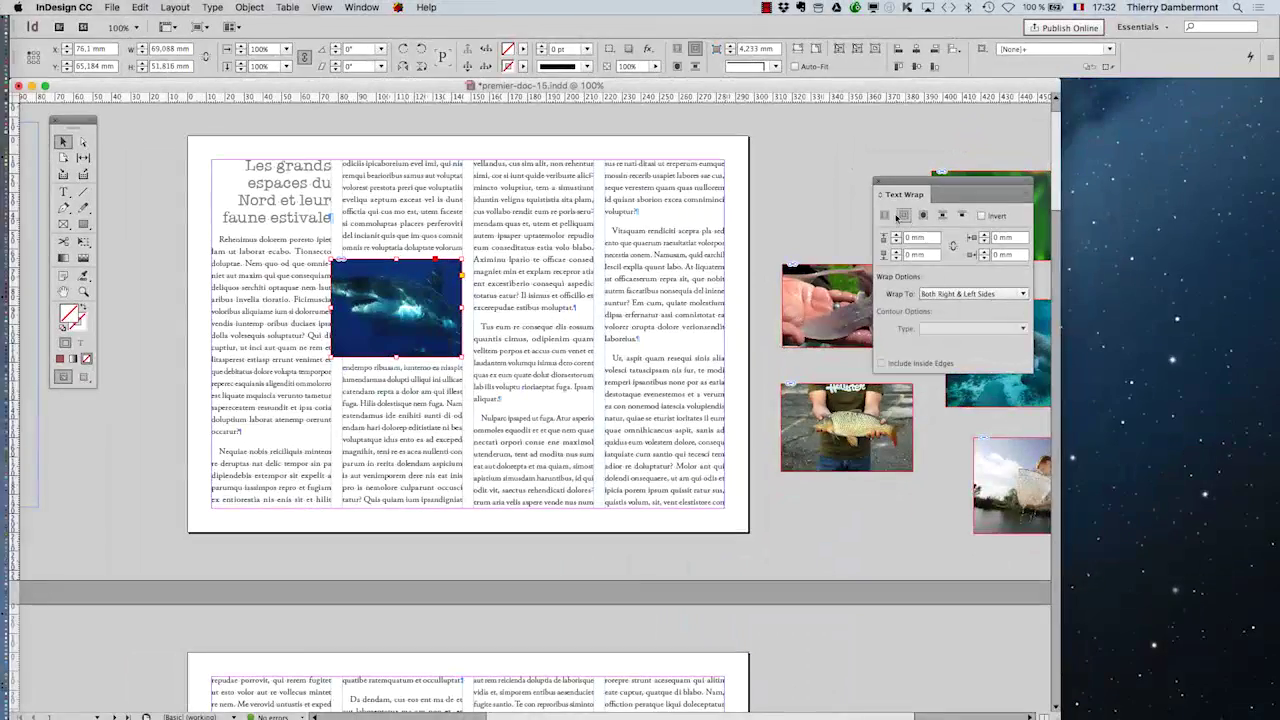
left_click_drag(897, 195, 1143, 193)
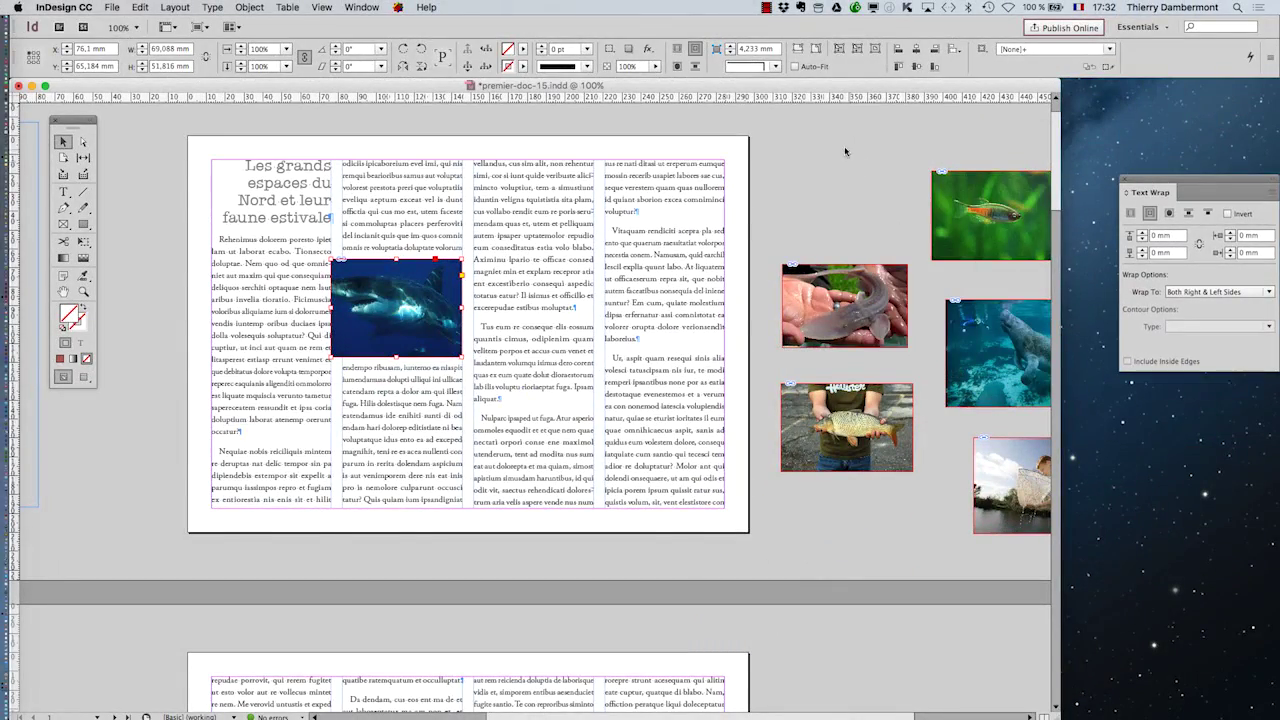
Select the five images remaining on the first page's pasteboard and wrap text around their bounding boxes, leaving nothing selected
left_click_drag(963, 457, 1009, 513)
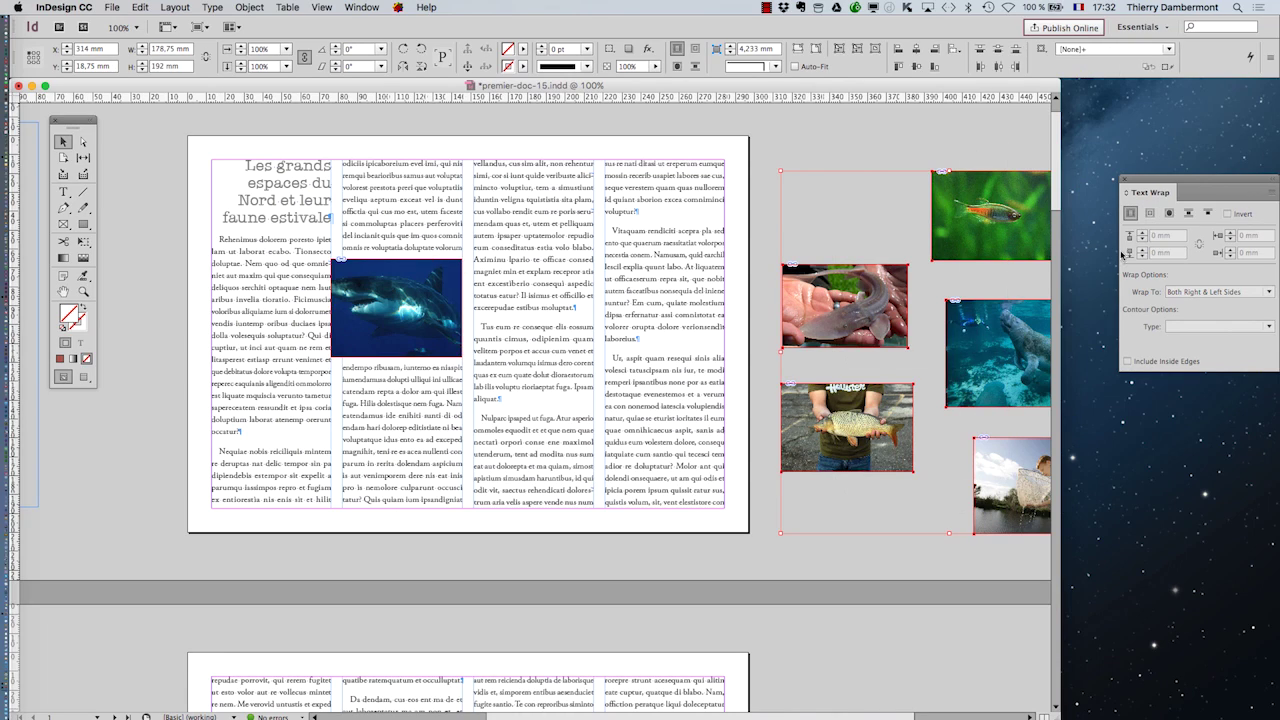
left_click(1151, 214)
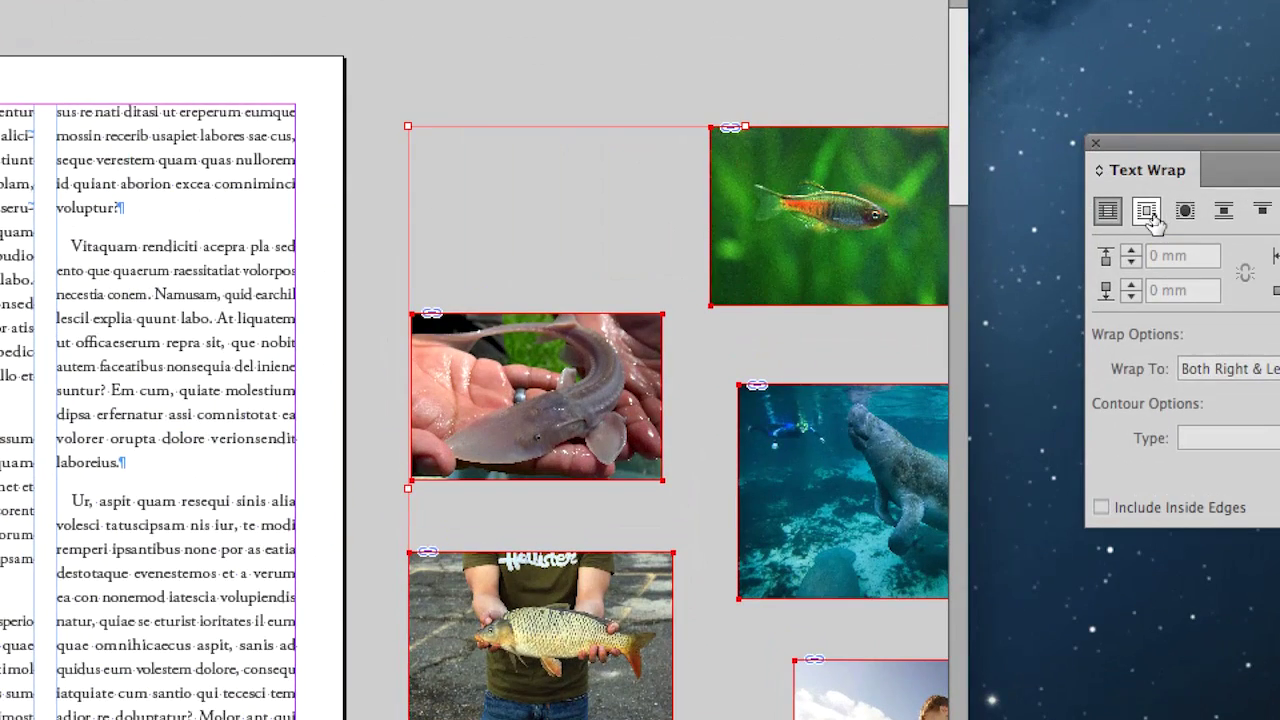
left_click(1149, 213)
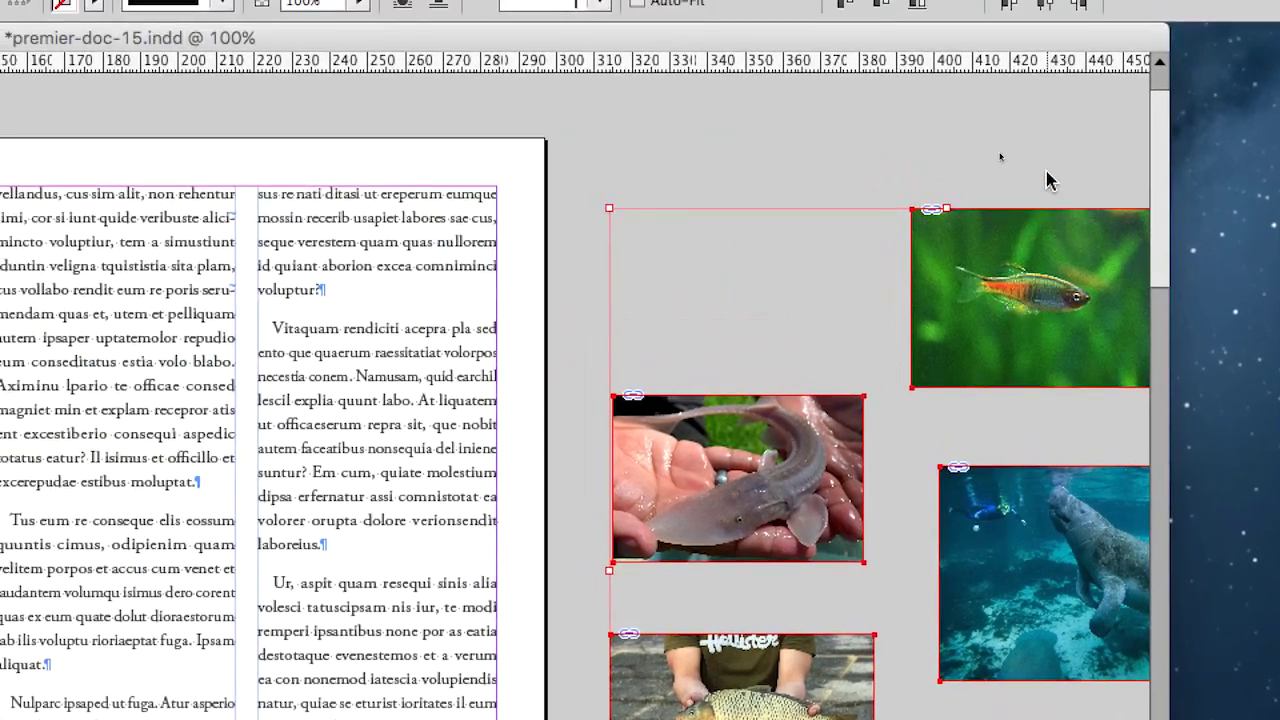
left_click(829, 214)
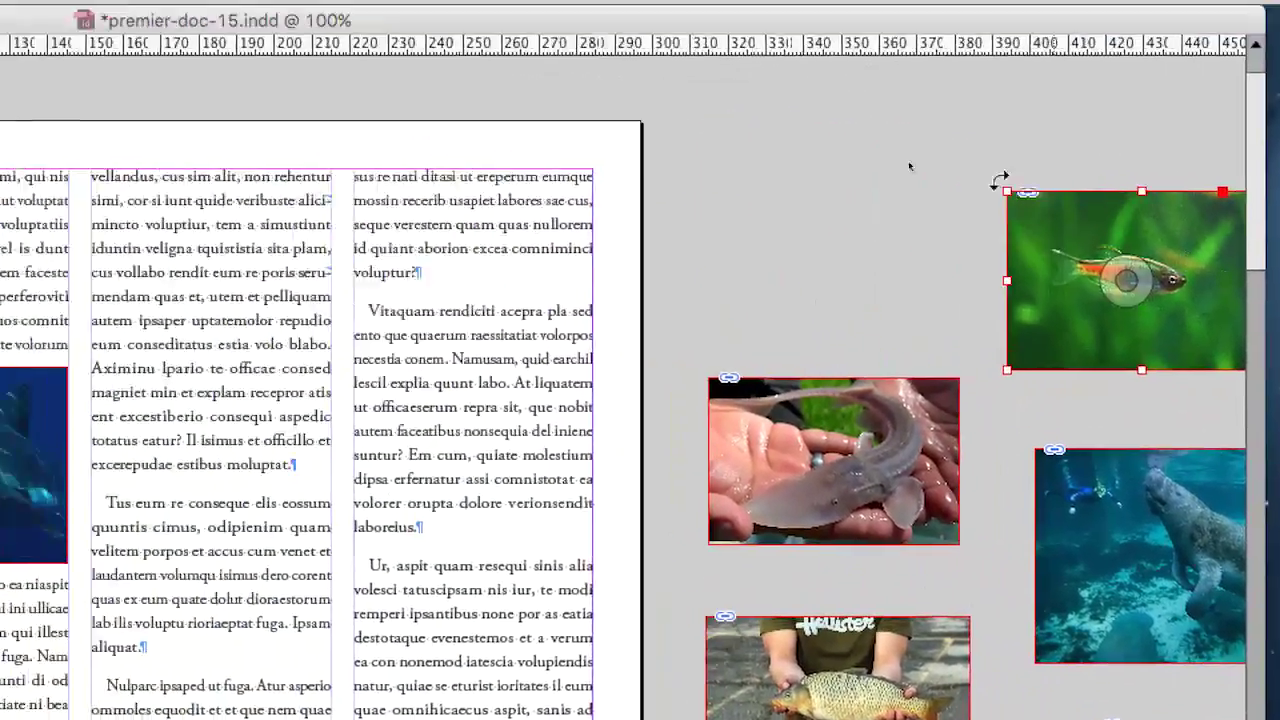
left_click(683, 99)
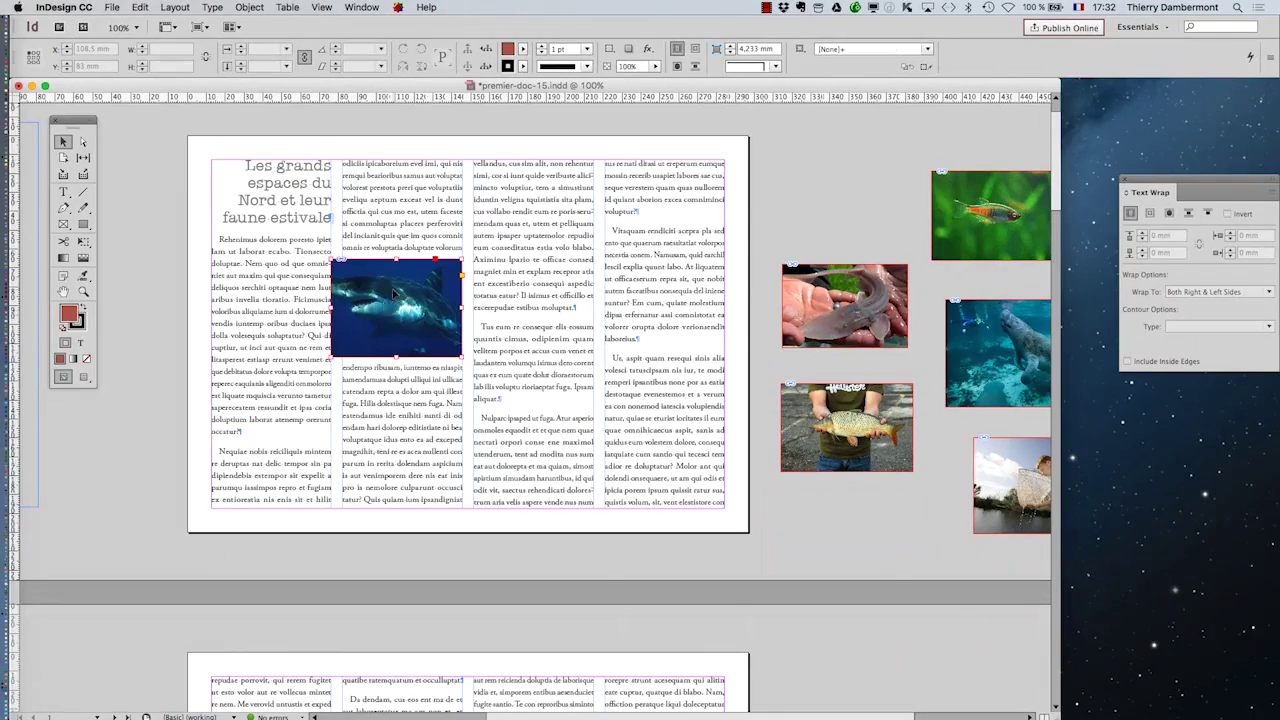
Scale the shark image down proportionally from its centre to about 40.8 × 30.6 mm with Free Transform
left_click(396, 292)
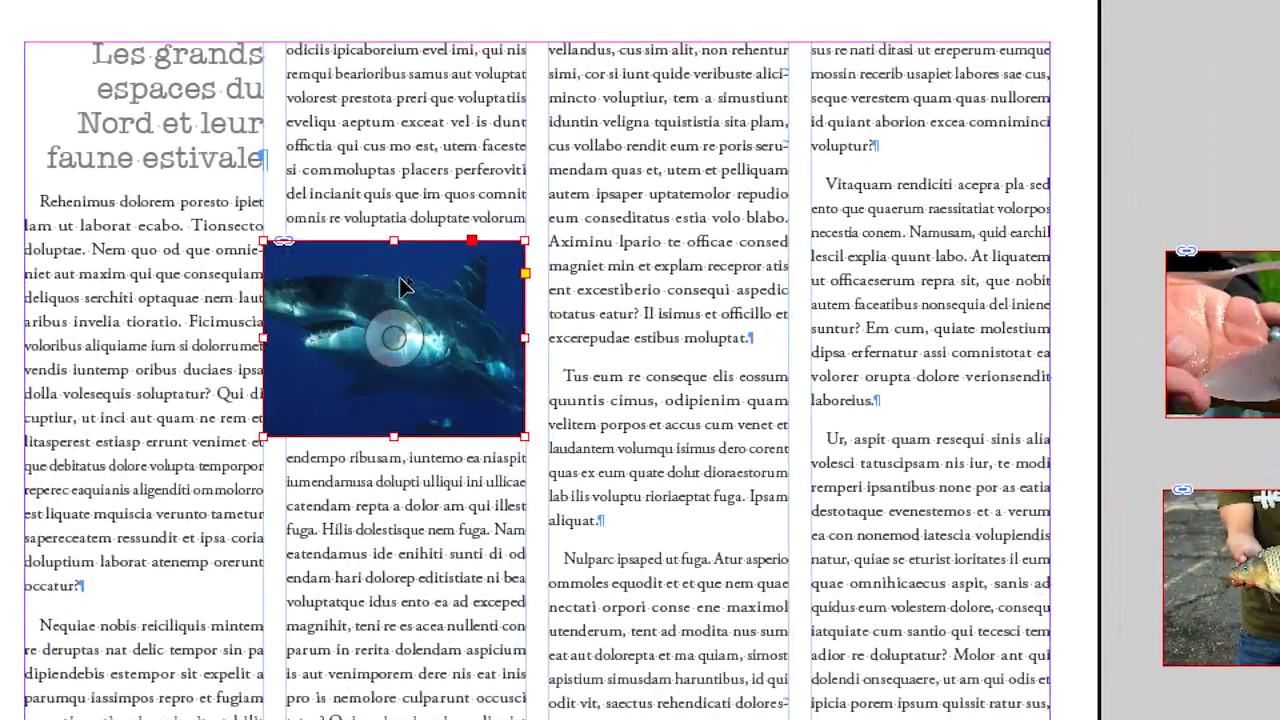
mouse_move(401, 285)
left_mouse_down()
mouse_move(485, 302)
mouse_move(326, 270)
mouse_move(293, 282)
mouse_move(398, 289)
left_mouse_up()
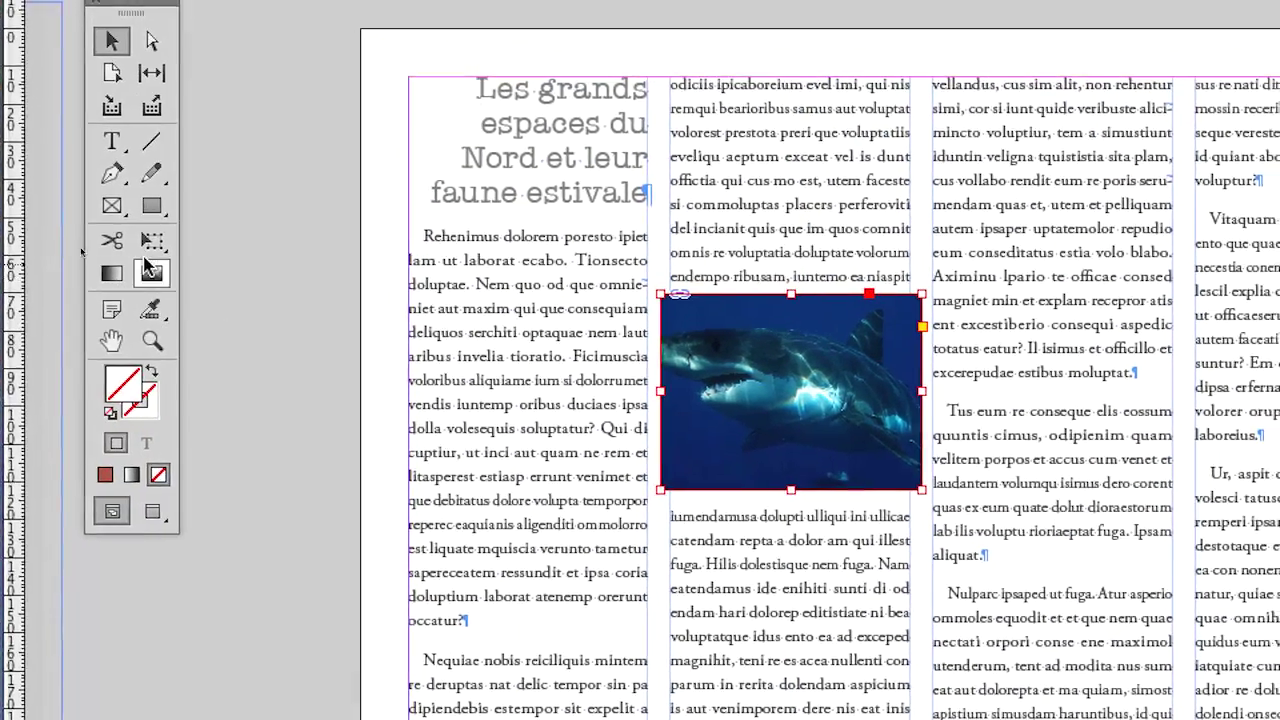
left_click(166, 193)
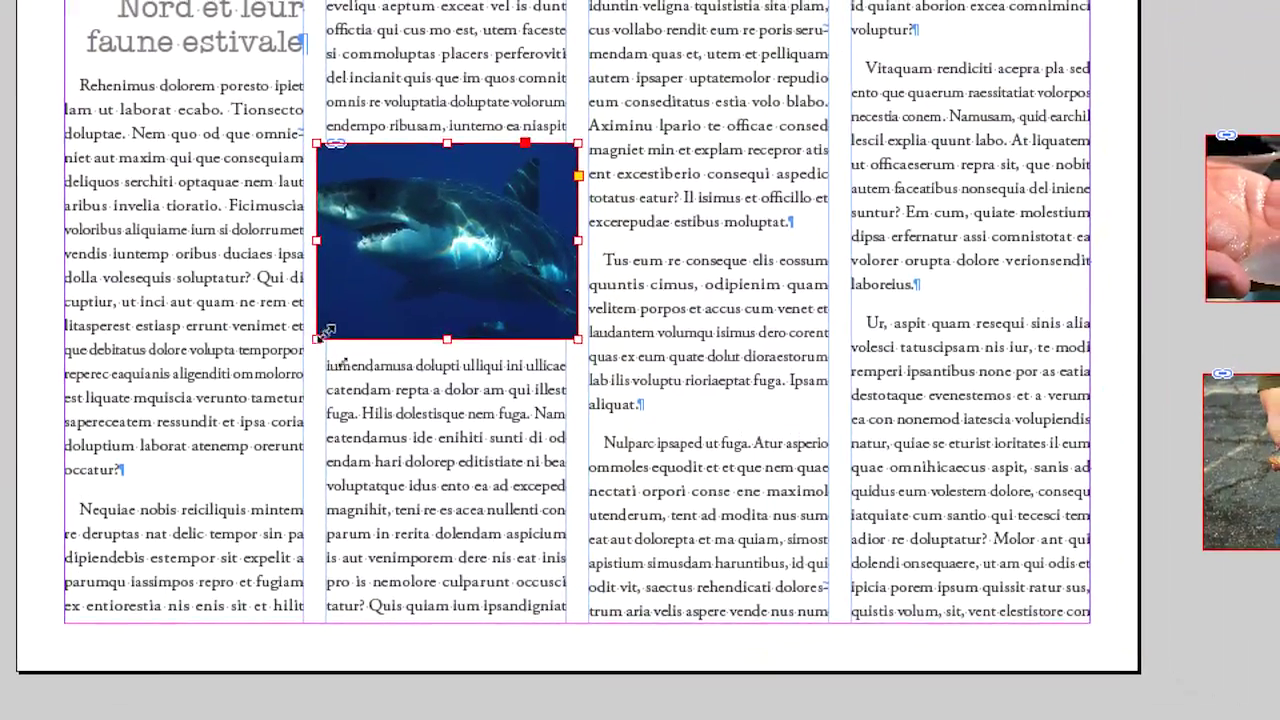
mouse_move(325, 332)
left_mouse_down()
mouse_move(341, 326)
mouse_move(325, 294)
mouse_move(322, 337)
mouse_move(356, 312)
mouse_move(338, 338)
mouse_move(344, 320)
left_mouse_up()
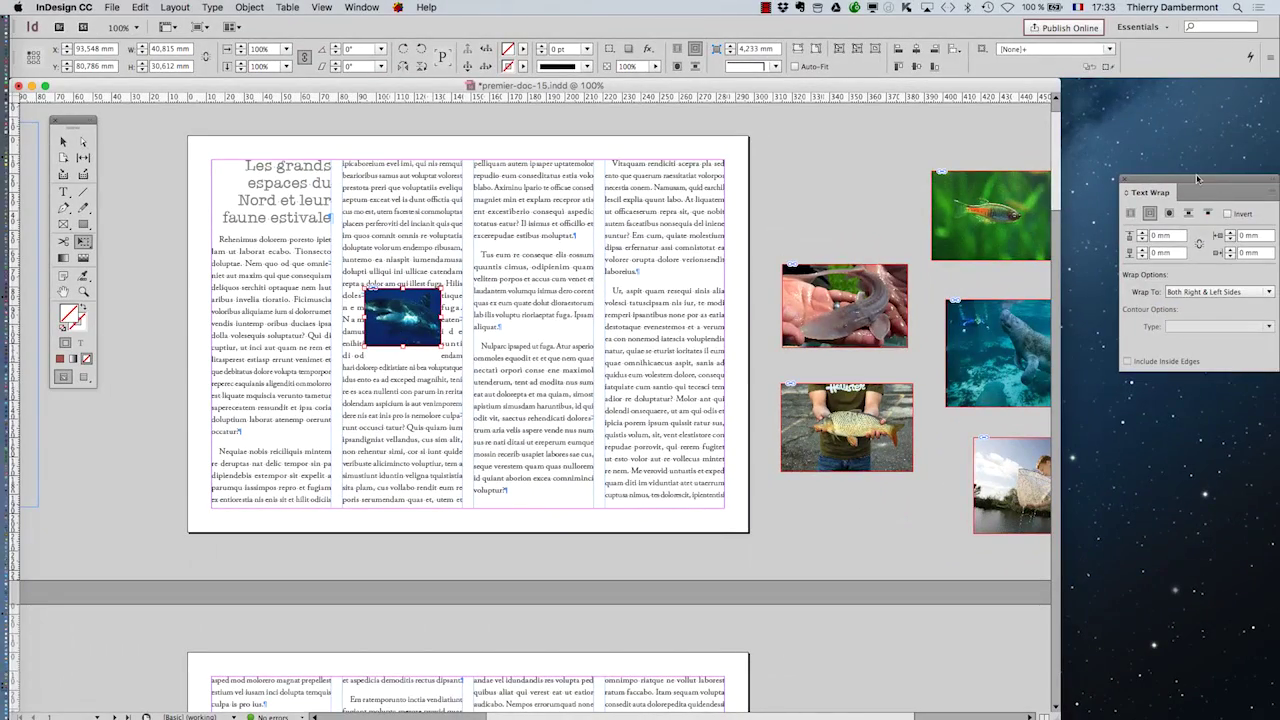
Set both the left and right text wrap offsets of the shark image to 9 mm
left_click_drag(1197, 178, 857, 184)
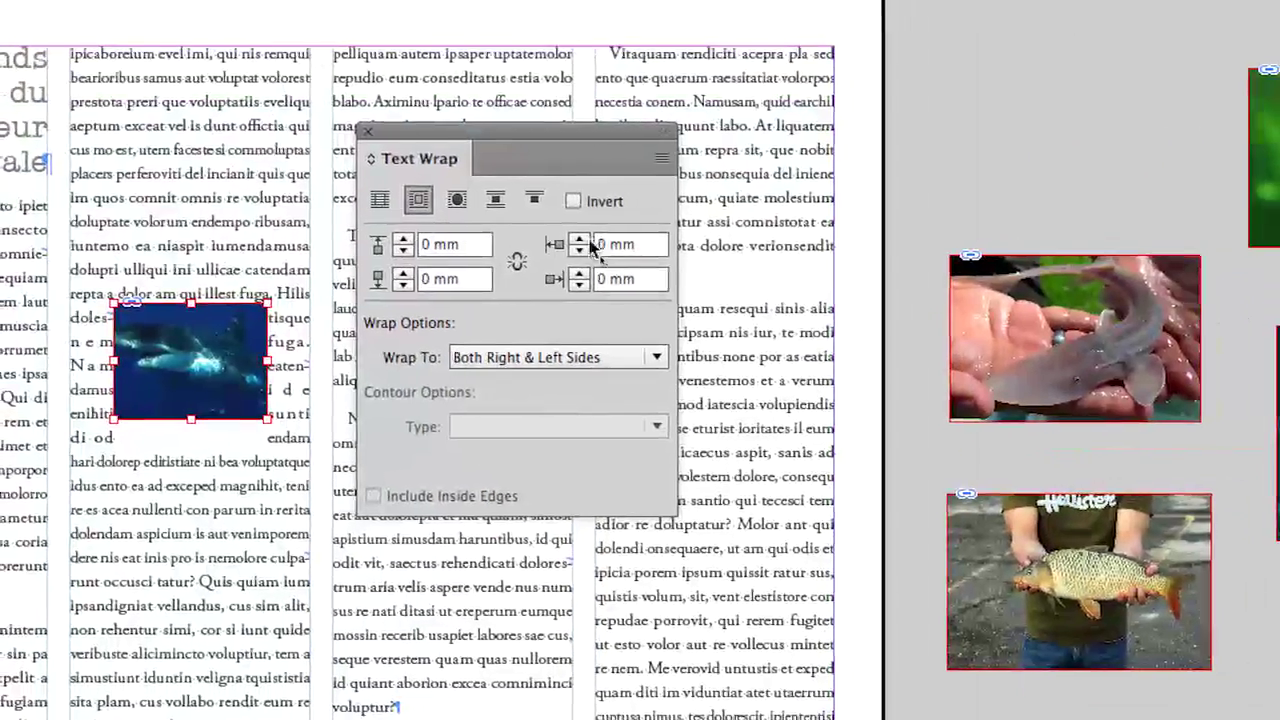
left_click(634, 309)
left_click(634, 309)
left_click(634, 309)
left_click(634, 309)
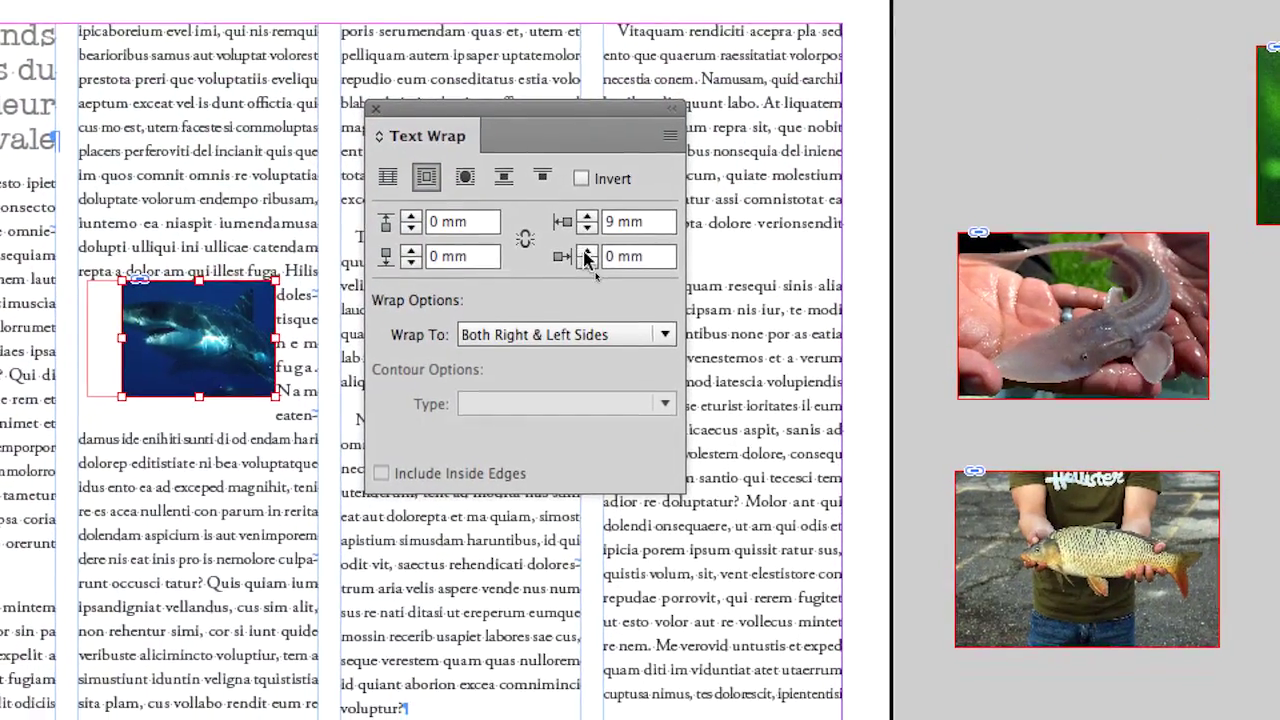
left_click(585, 274)
left_click(585, 274)
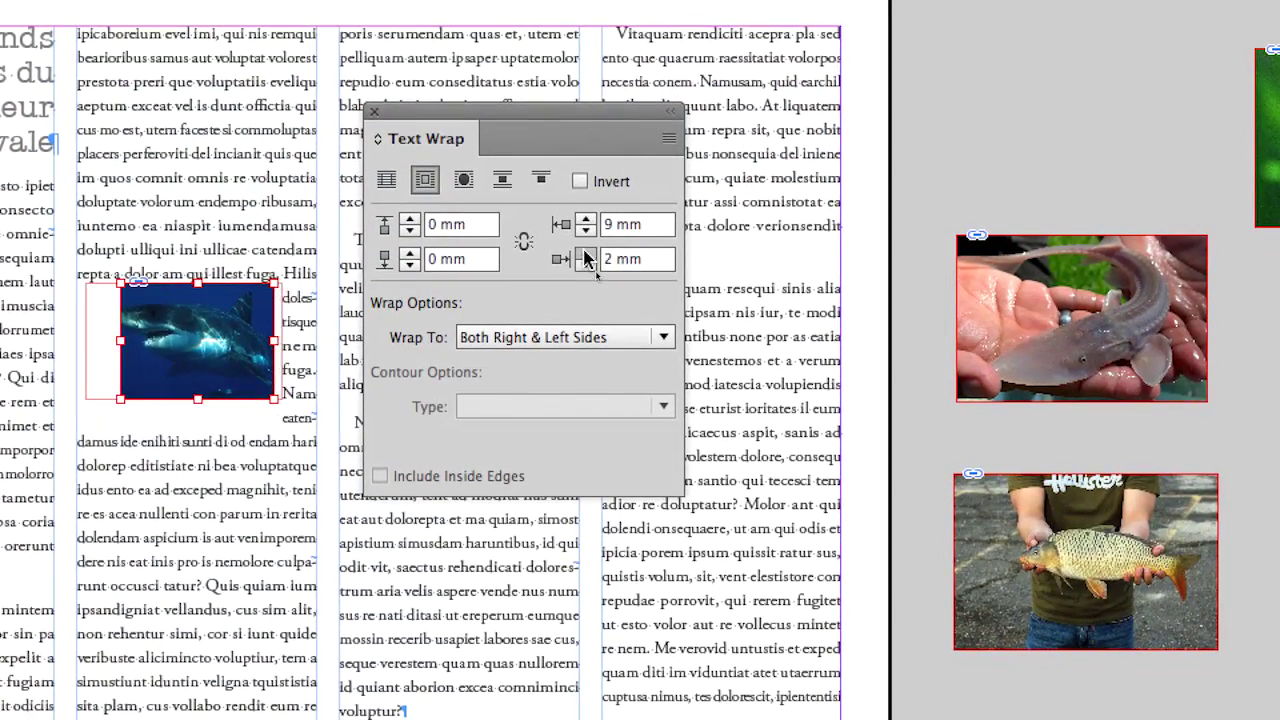
left_click(585, 274)
left_click(585, 274)
left_click(585, 274)
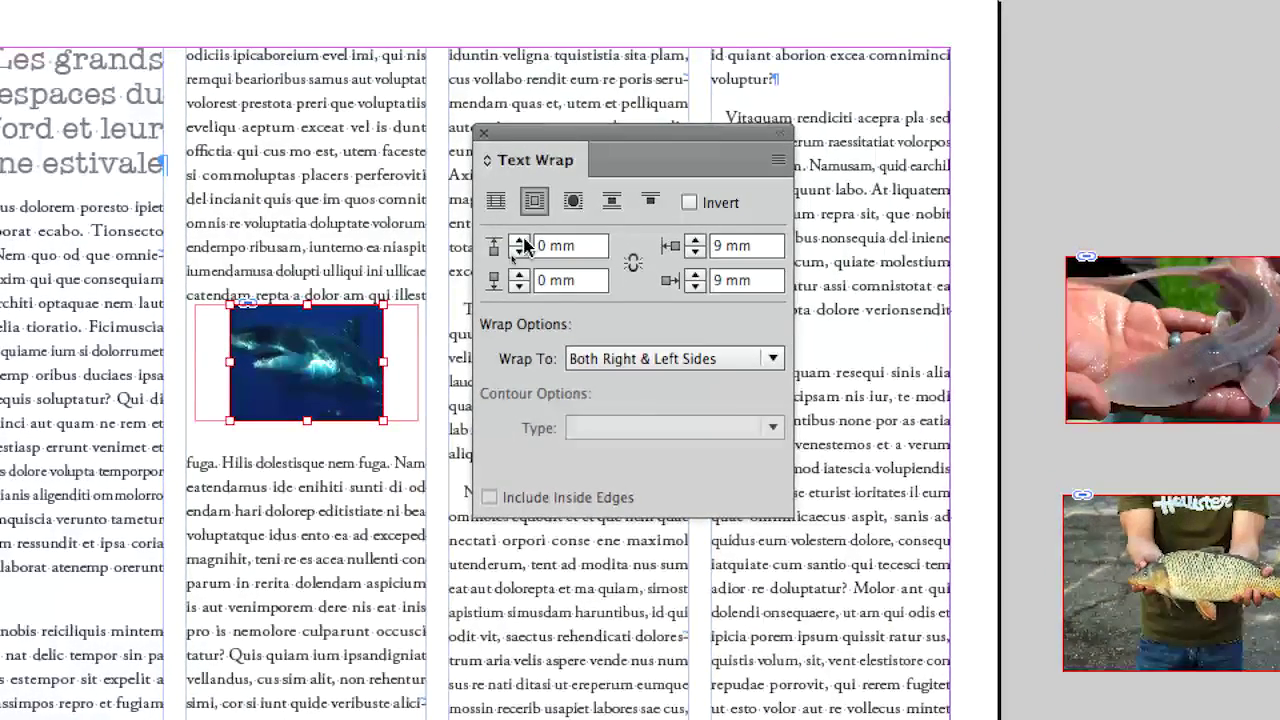
Set the shark image's top text wrap offset to 4 mm and move the Text Wrap panel clear of the page
left_click(520, 241)
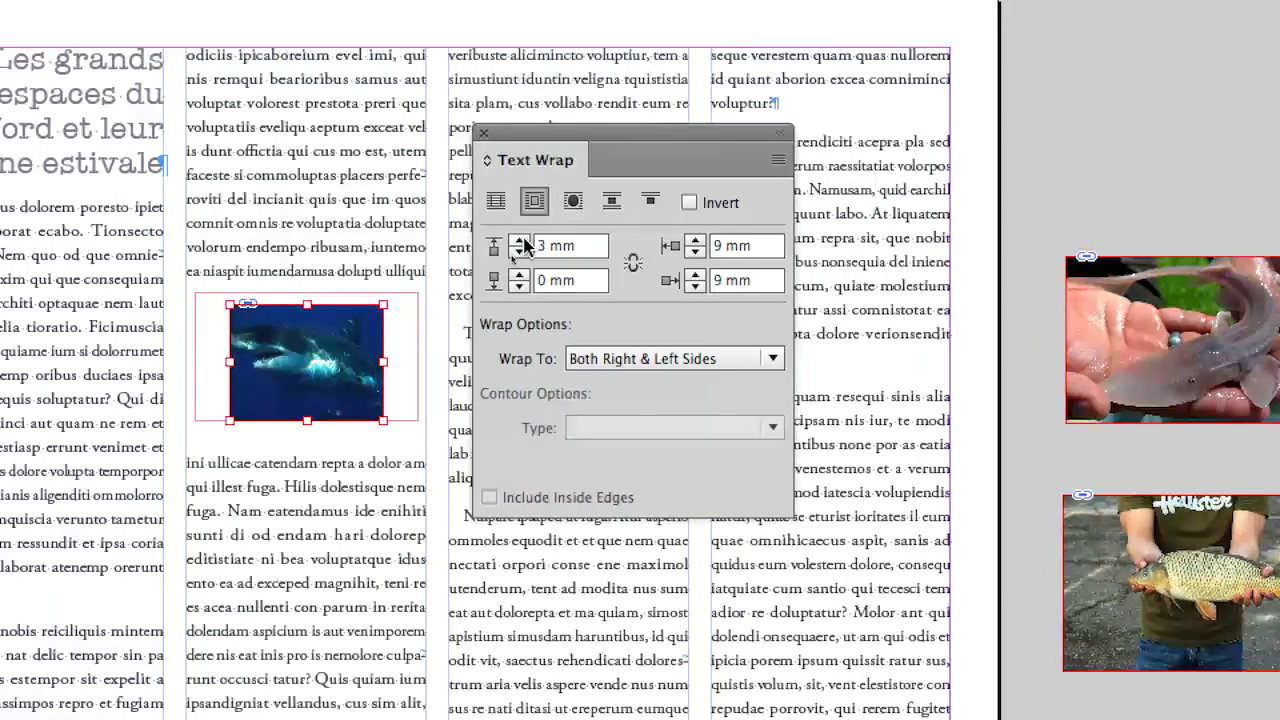
left_click(520, 241)
left_click(520, 241)
left_click(520, 241)
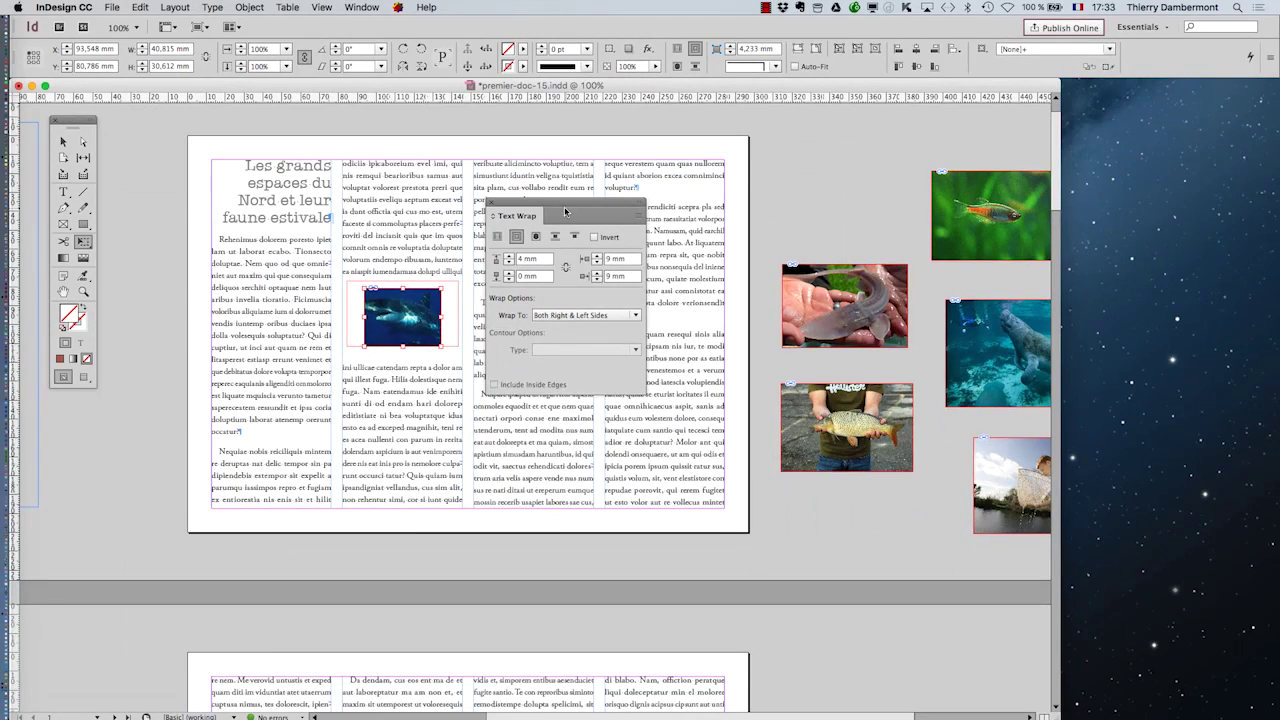
left_click_drag(598, 122, 0, 719)
left_click_drag(154, 500, 106, 515)
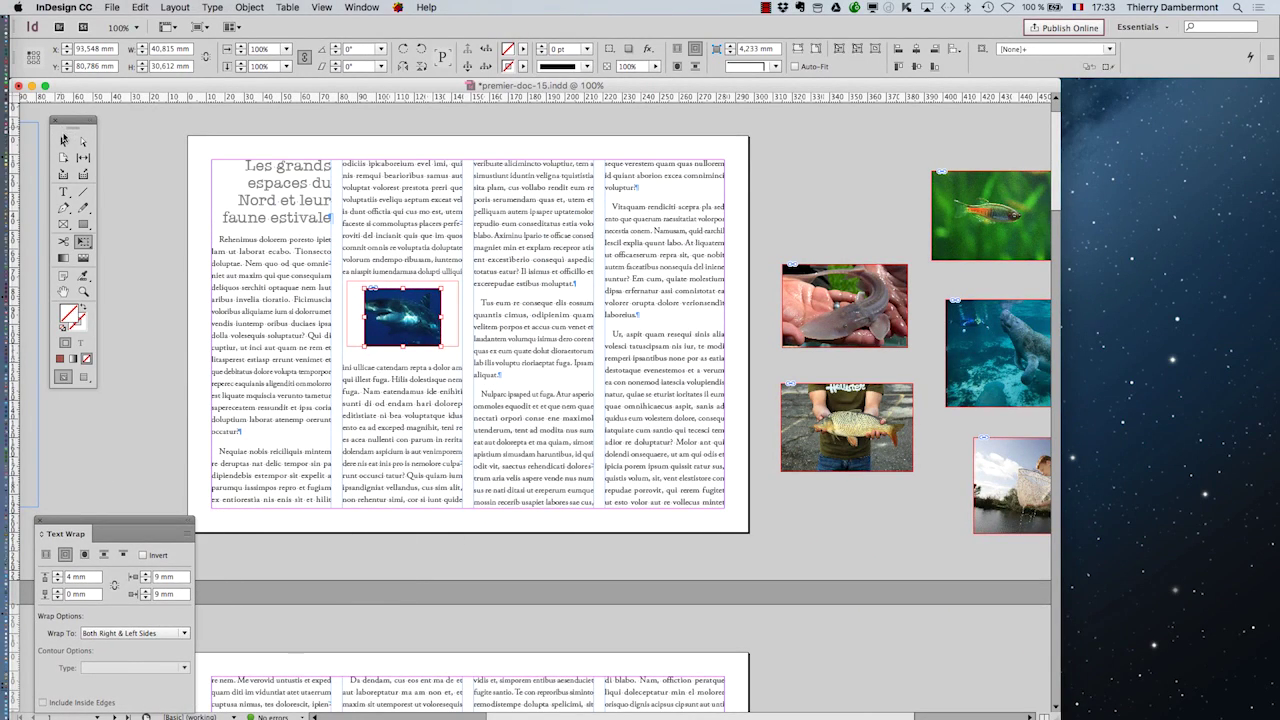
Deselect everything, preview the layout without guides and pasteboard items, and return to the normal view
left_click(63, 141)
key("shift+super+a")
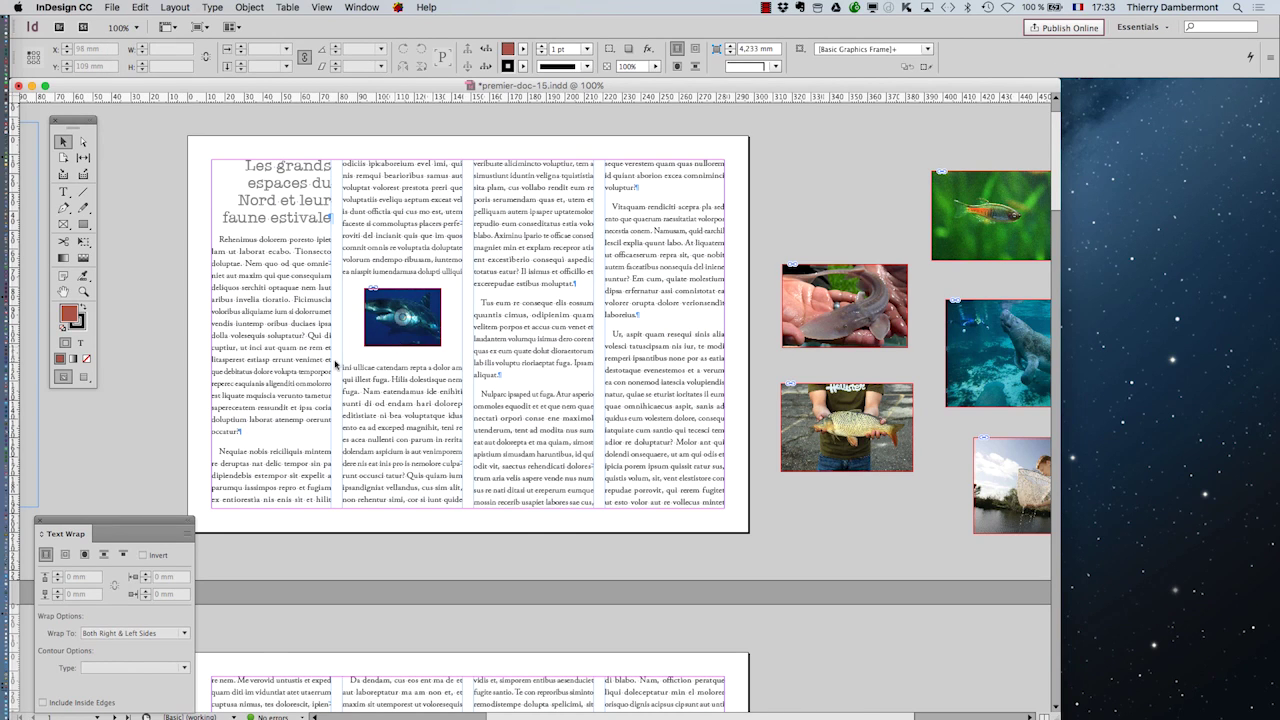
left_click(84, 377)
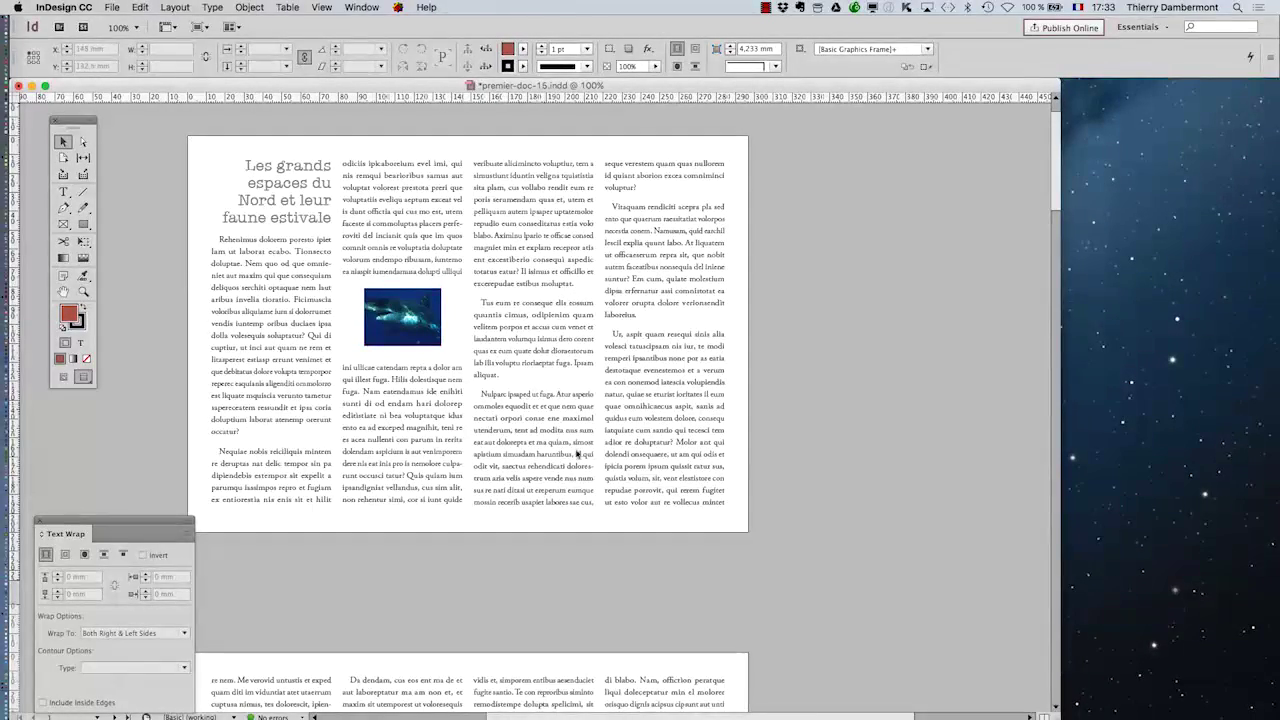
left_click(802, 415)
left_click(64, 378)
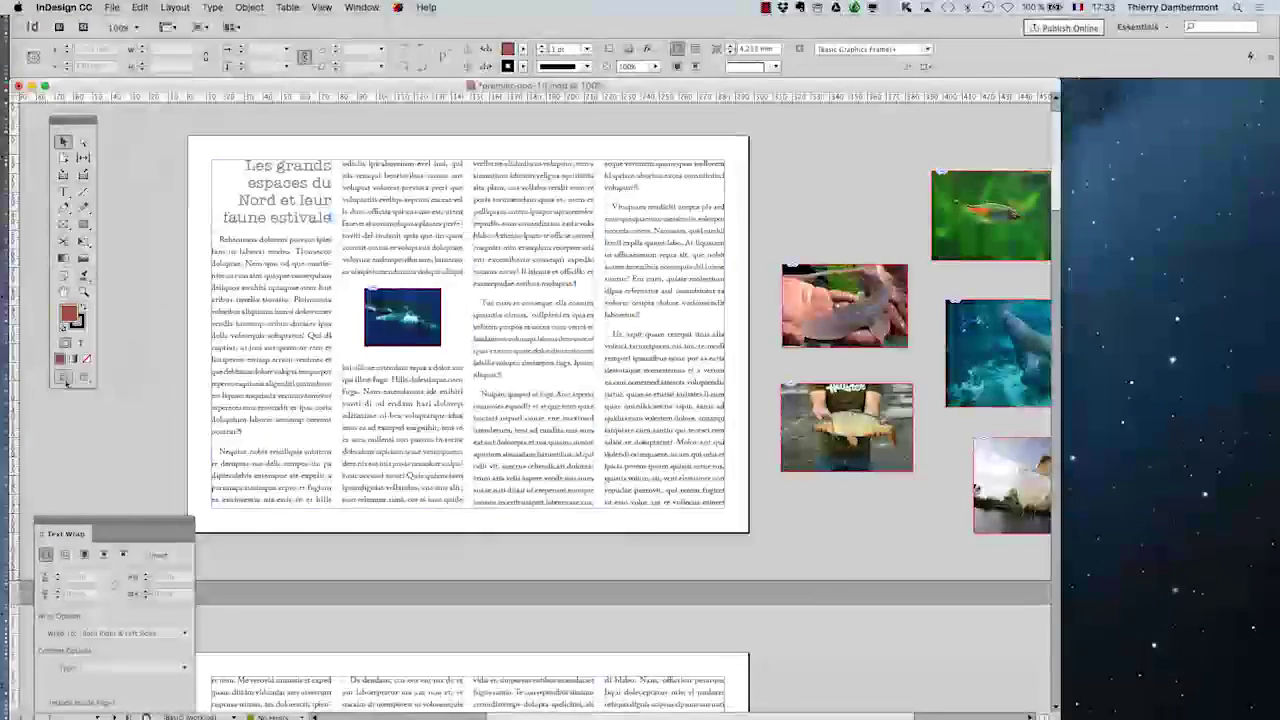
Try moving the sturgeon image directly onto the pasteboard beside the second page, at about X 308.5 mm and Y 15 mm
scroll(666, 605, "down", 3)
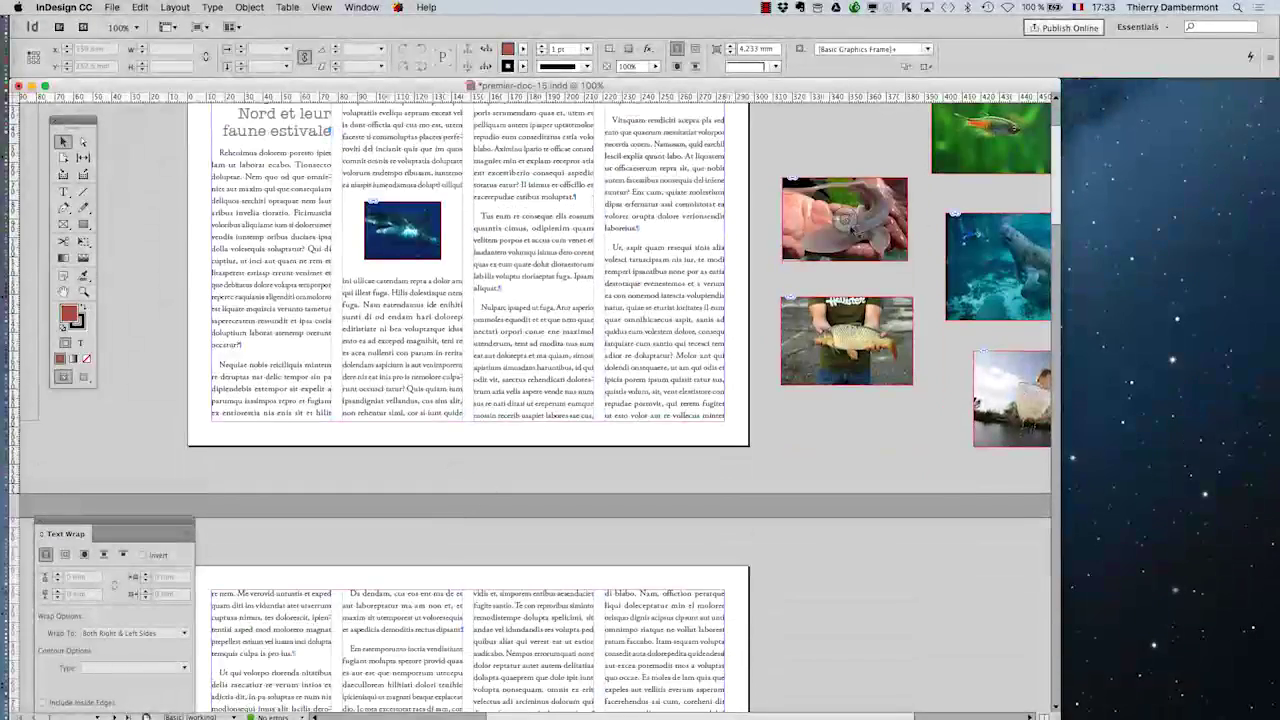
left_click_drag(821, 247, 810, 662)
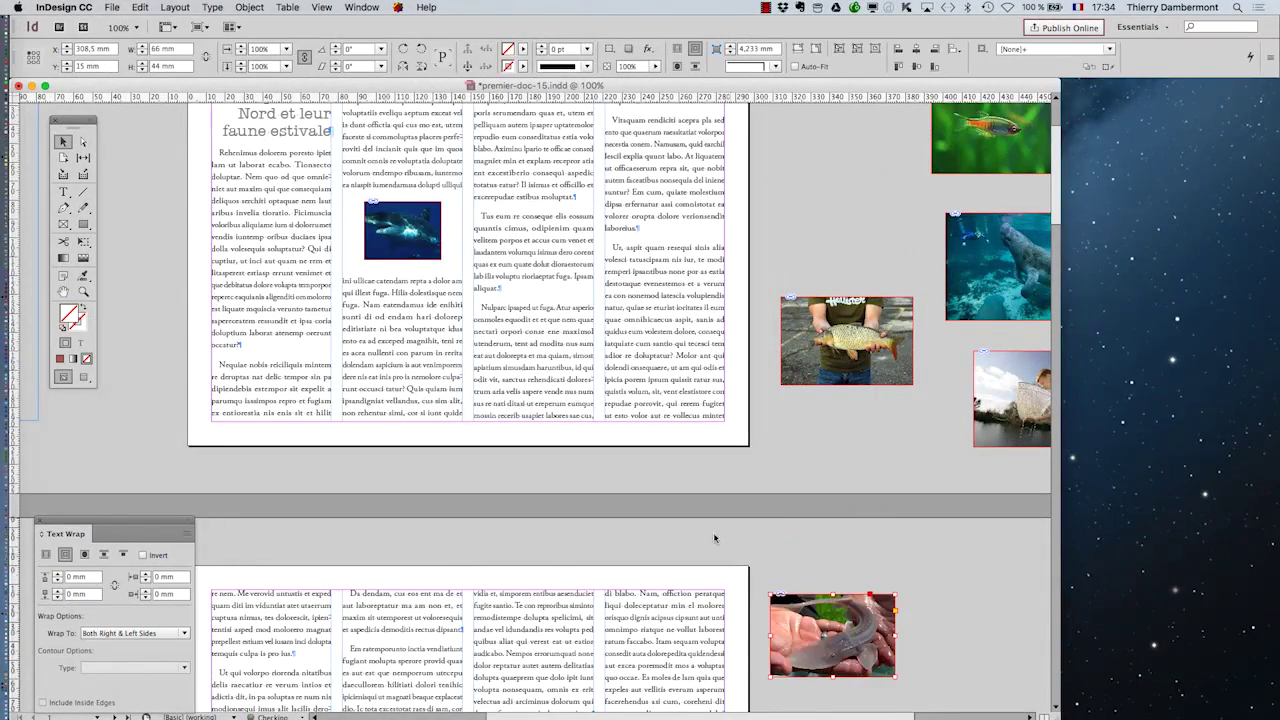
scroll(705, 520, "down", 5)
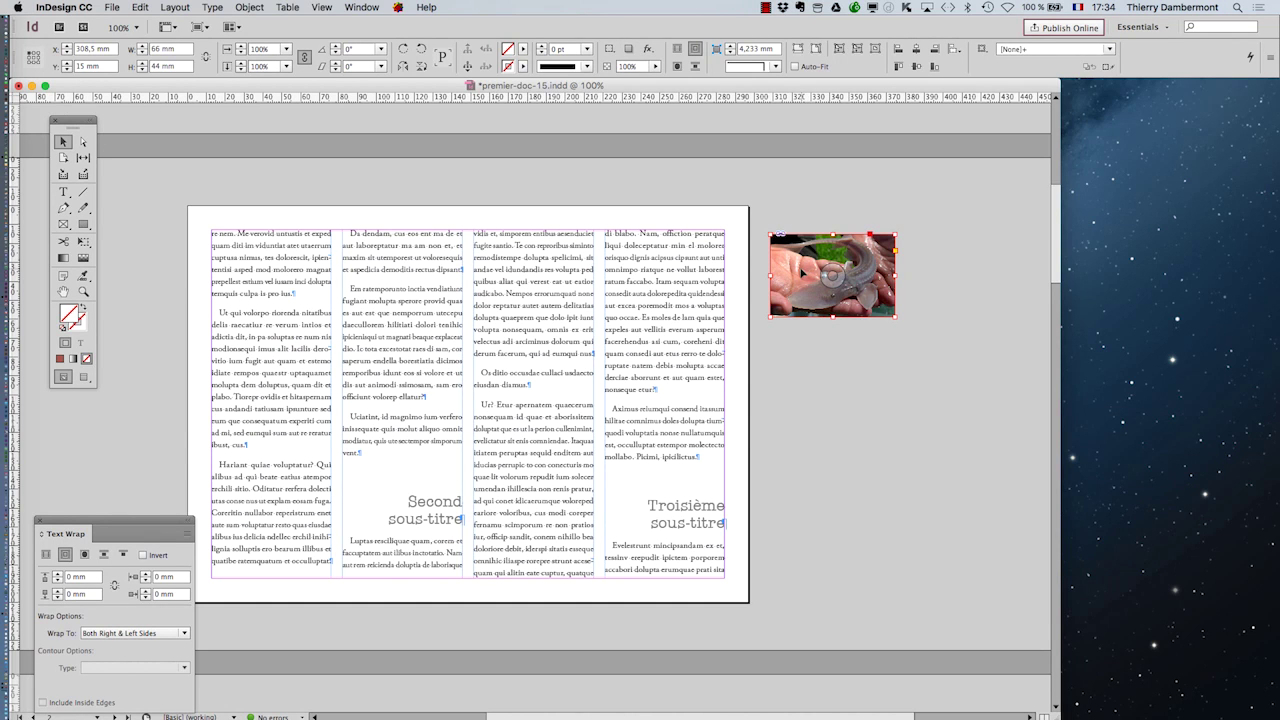
scroll(820, 390, "up", 5)
left_click_drag(818, 204, 803, 240)
scroll(814, 134, "up", 5)
Cut the sturgeon image from the first page's pasteboard and paste it onto the second page
key("Delete")
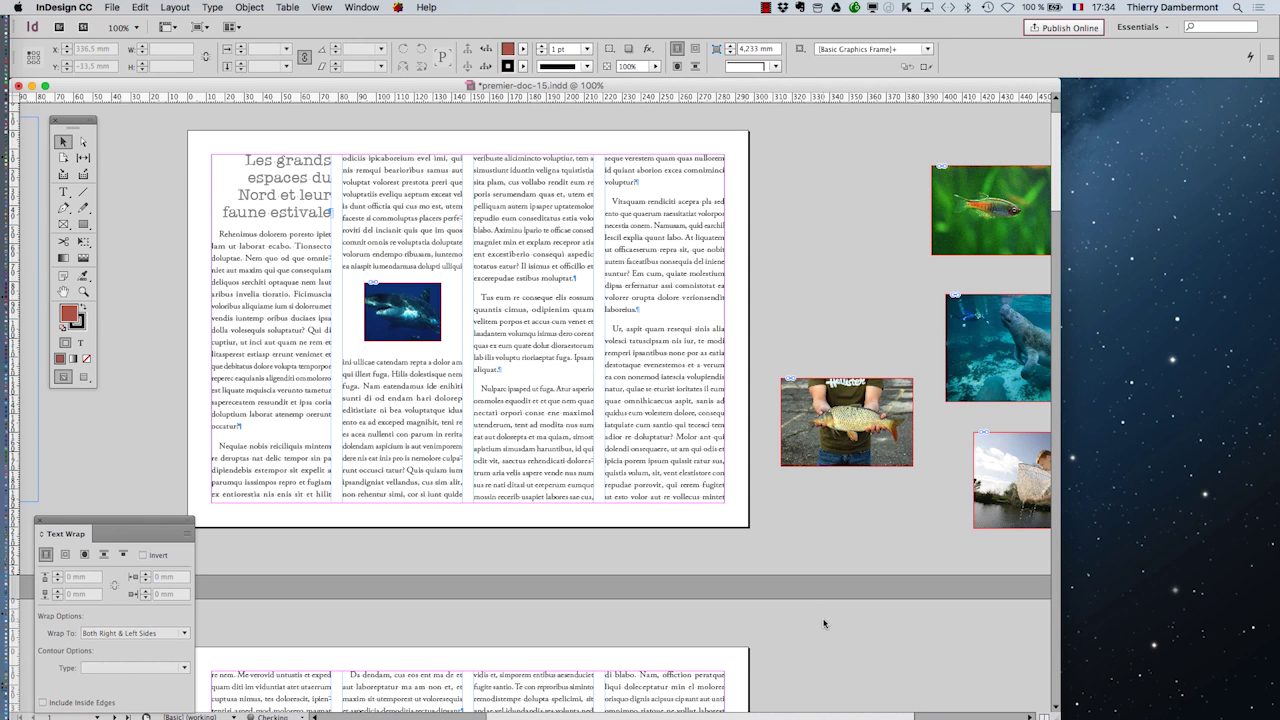
scroll(823, 600, "down", 10)
key("cmd+v")
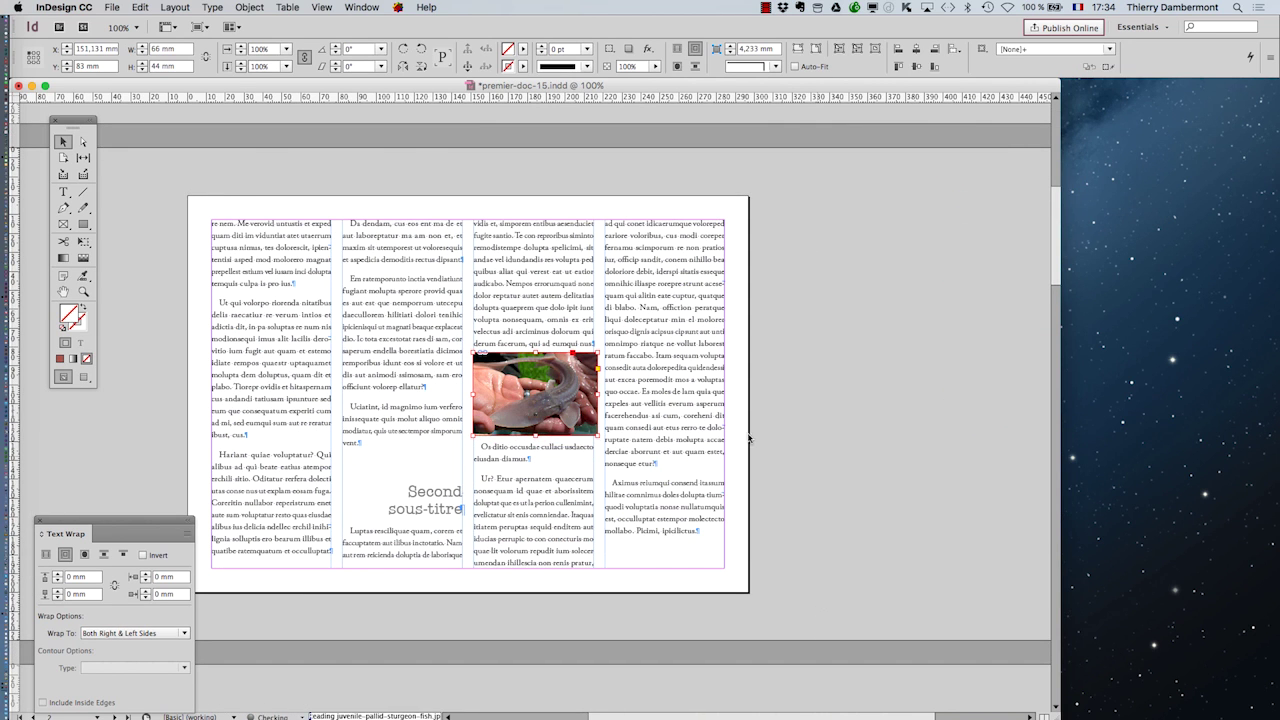
Enlarge the sturgeon image to about 137.5 × 91.7 mm and place it at the second page's lower left, about X 10.3 mm, Y 107.1 mm
left_click_drag(513, 381, 689, 310)
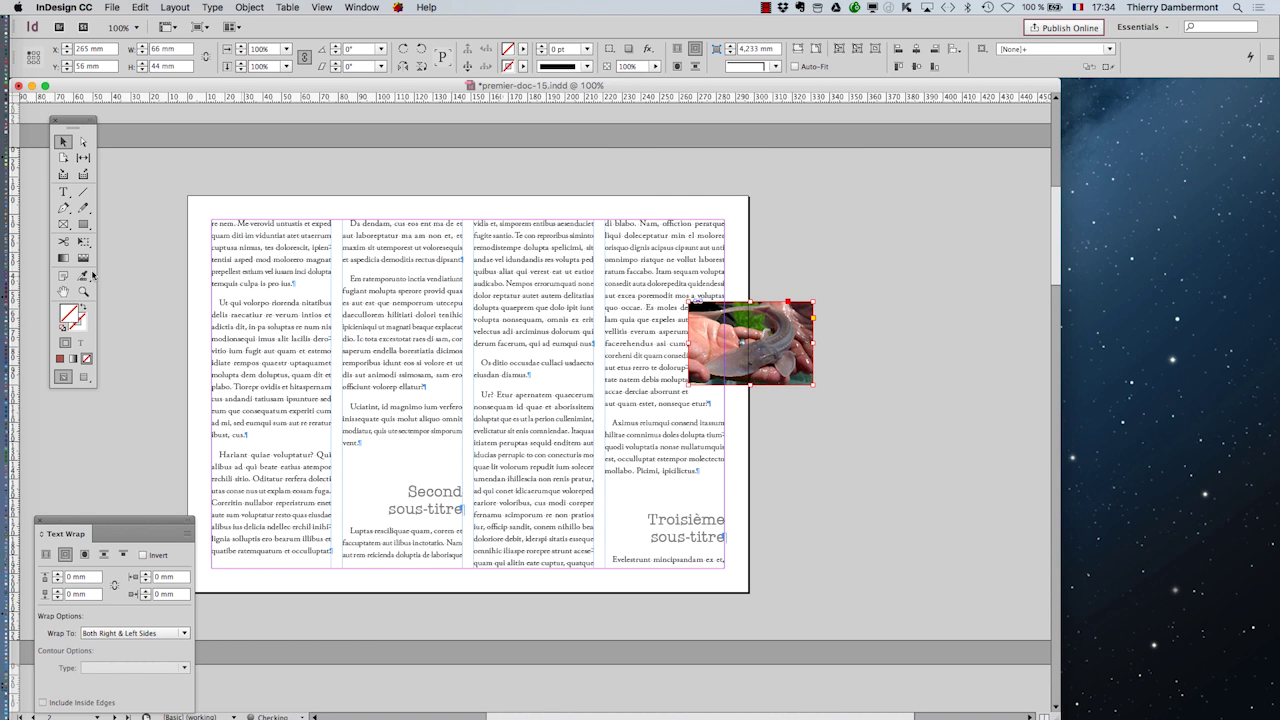
left_click(82, 243)
left_click_drag(686, 386, 620, 430)
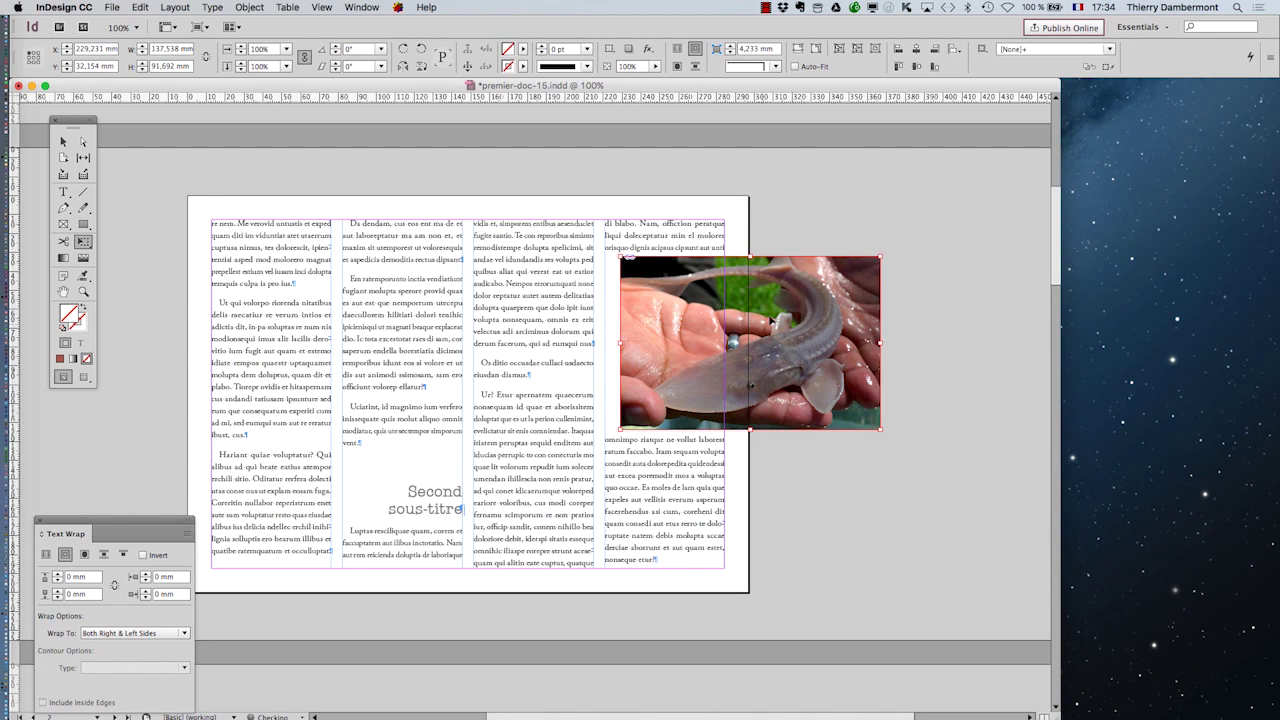
left_click_drag(784, 308, 371, 453)
scroll(367, 462, "up", 1)
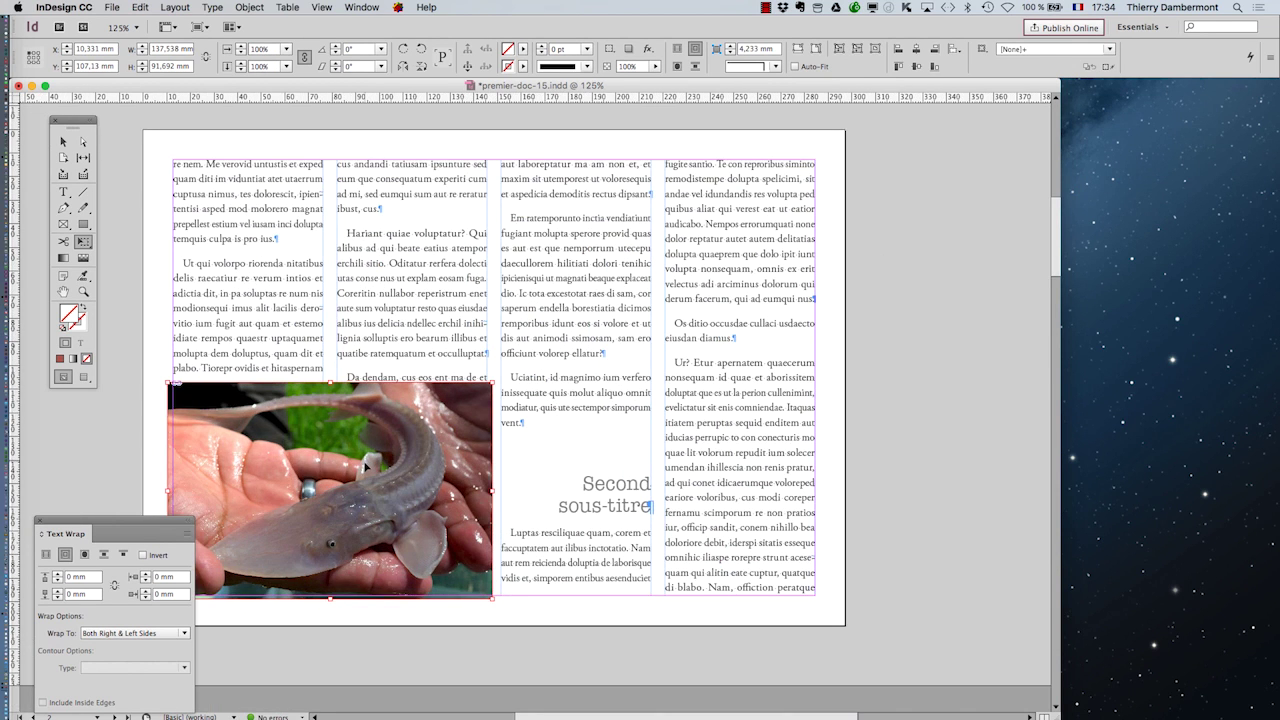
Move the Text Wrap panel below the page, hide it and show it again
left_click_drag(167, 524, 202, 651)
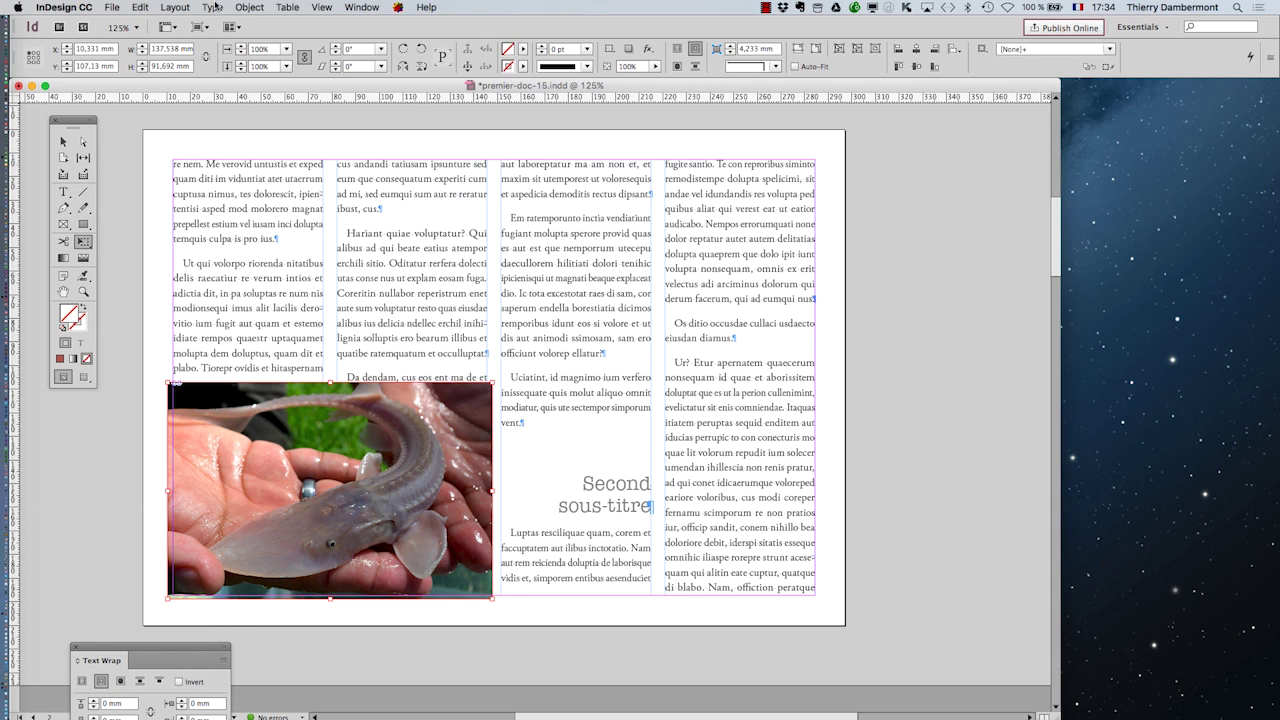
left_click(360, 7)
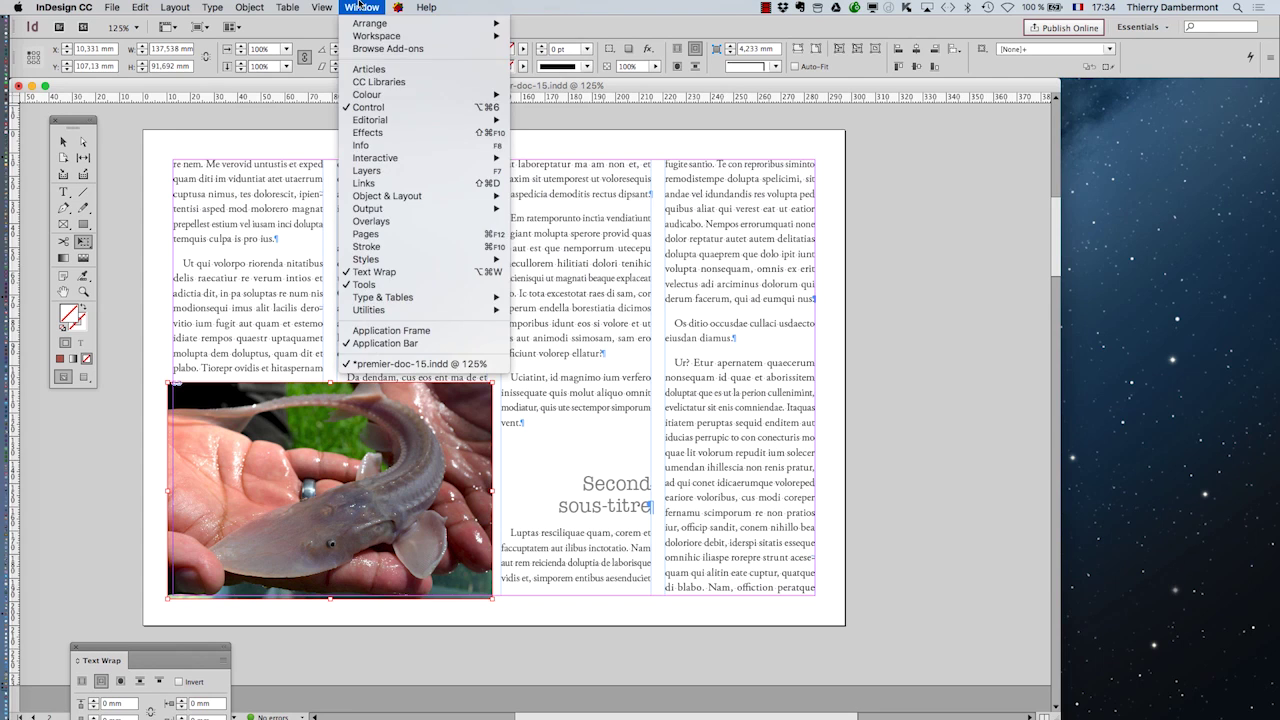
left_click(393, 272)
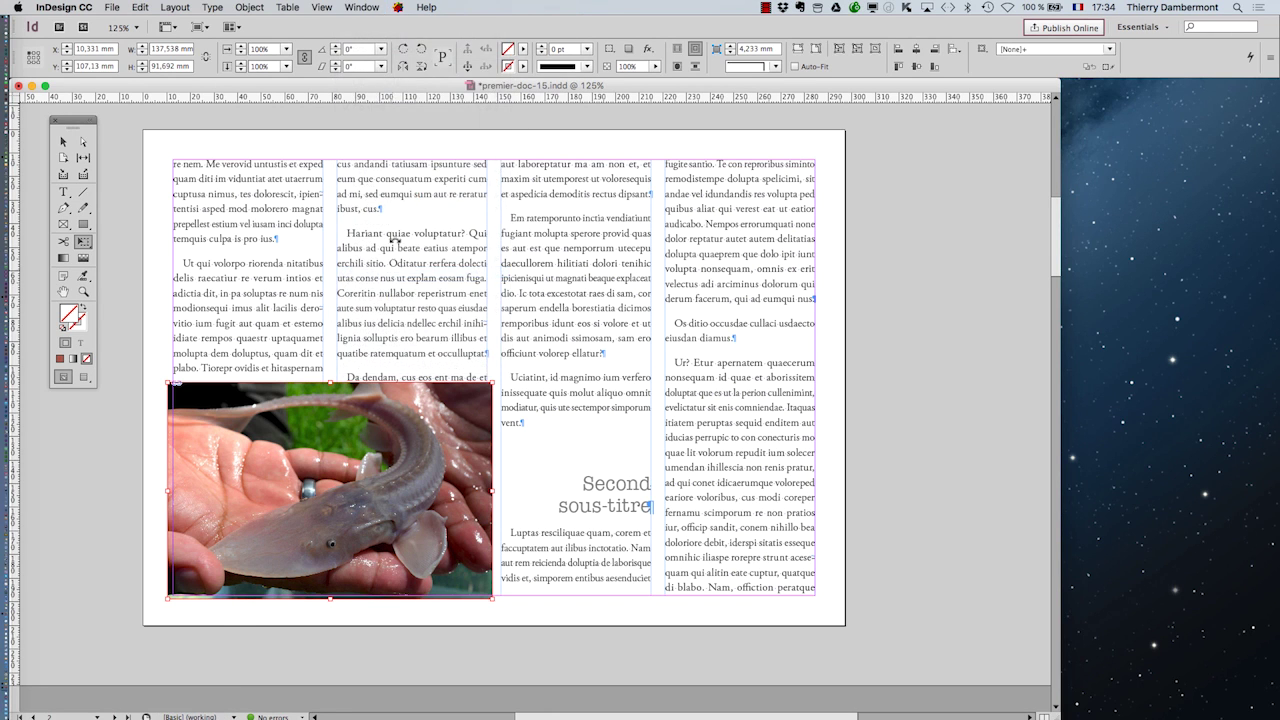
left_click(364, 6)
key("Return")
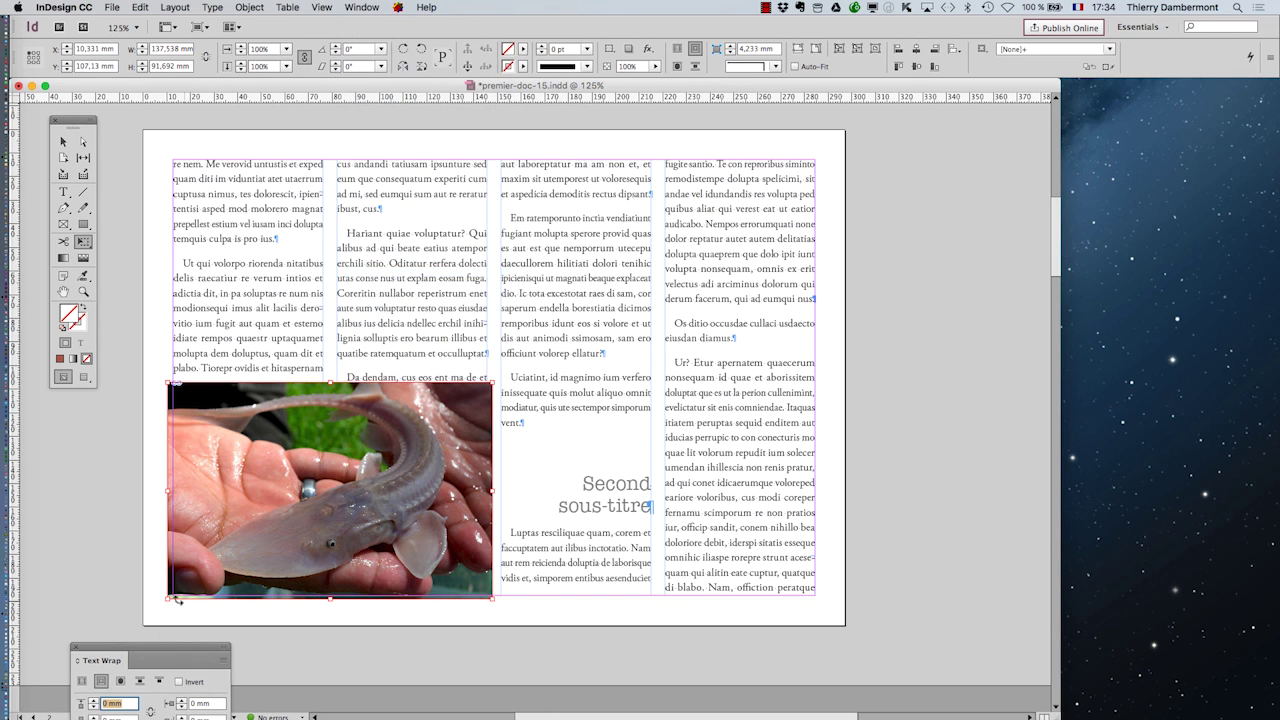
Set the sturgeon image's top text wrap offset to 6 mm and park the Text Wrap panel beside the page
left_click_drag(166, 655, 931, 222)
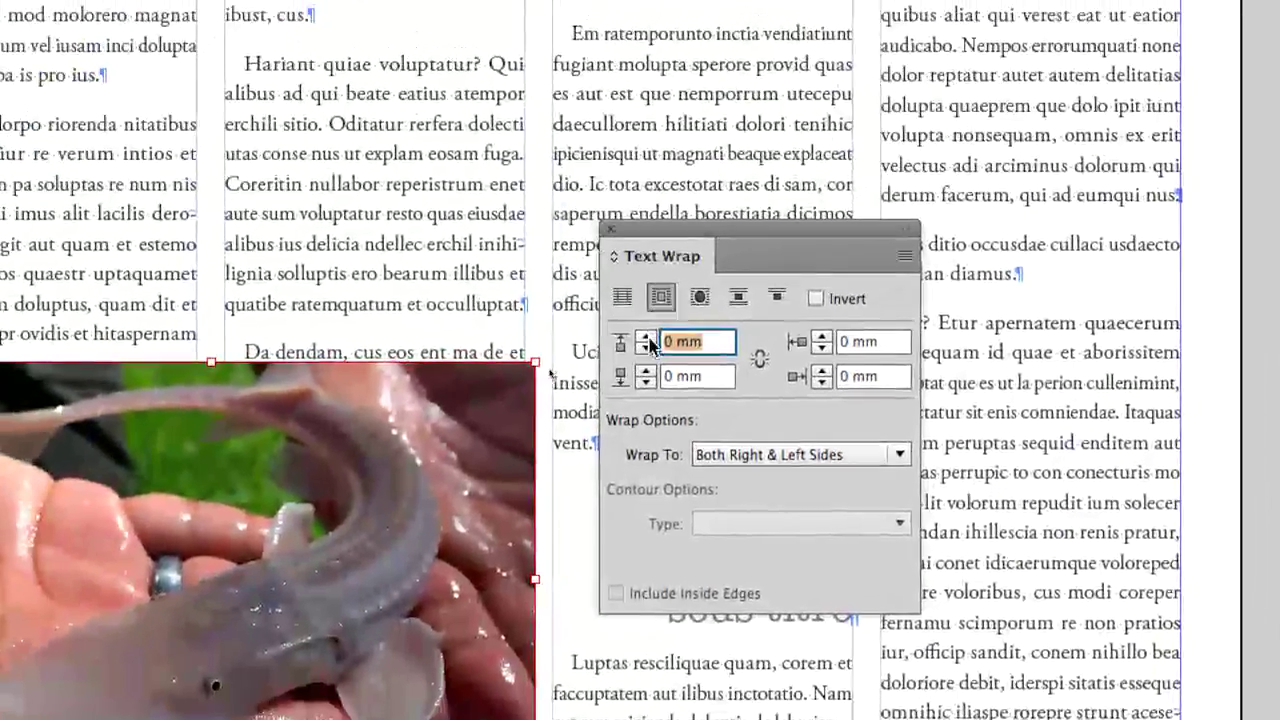
left_click(648, 338)
left_click(648, 338)
left_click(648, 338)
left_click(648, 338)
left_click(648, 338)
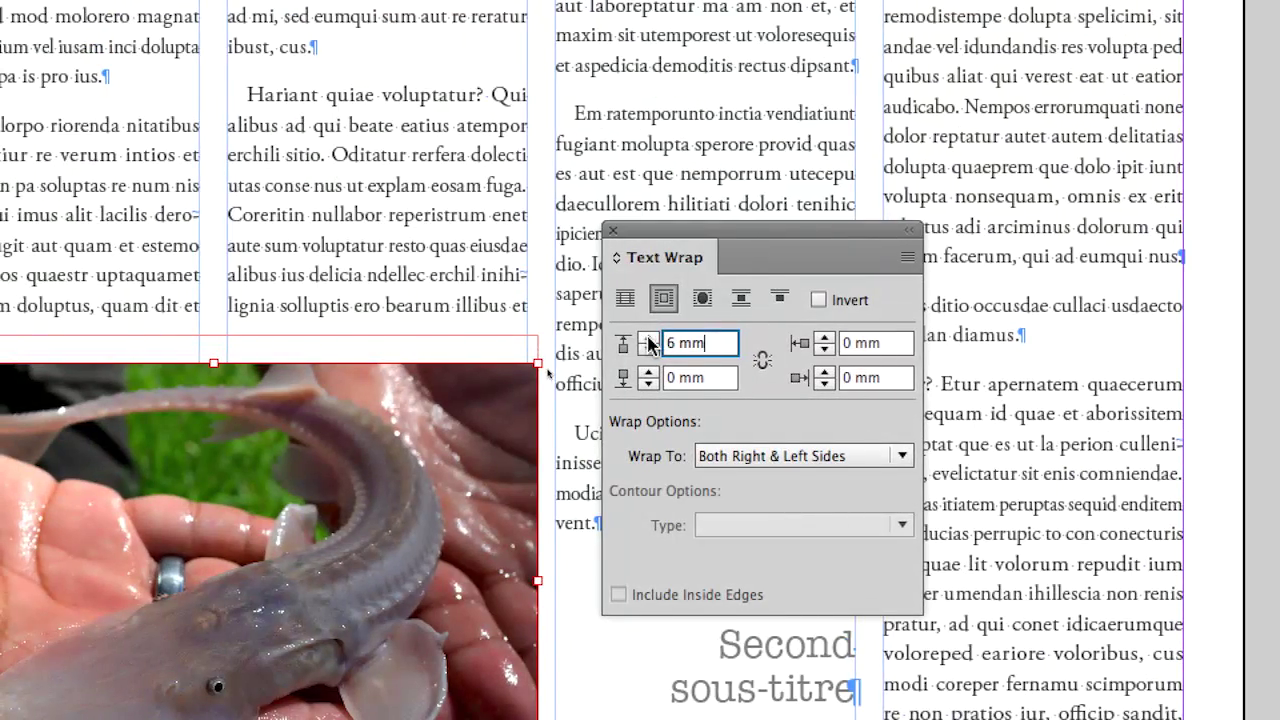
left_click(648, 338)
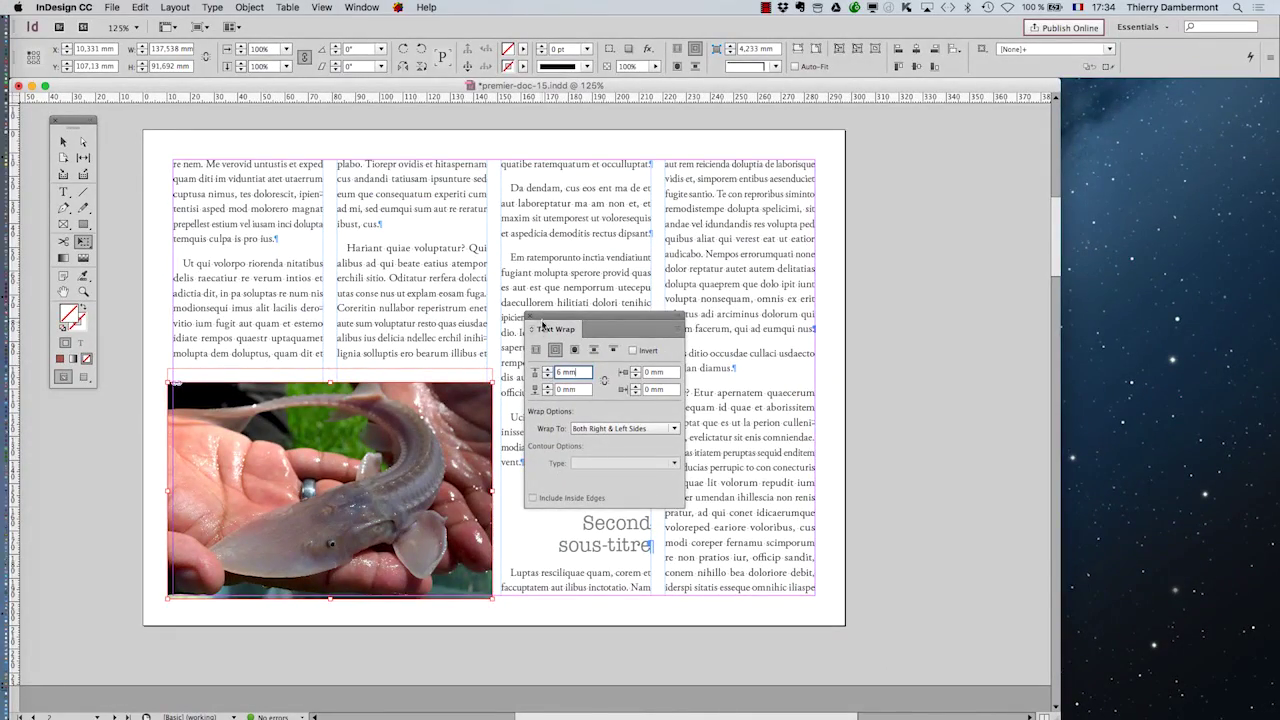
left_click_drag(543, 327, 925, 377)
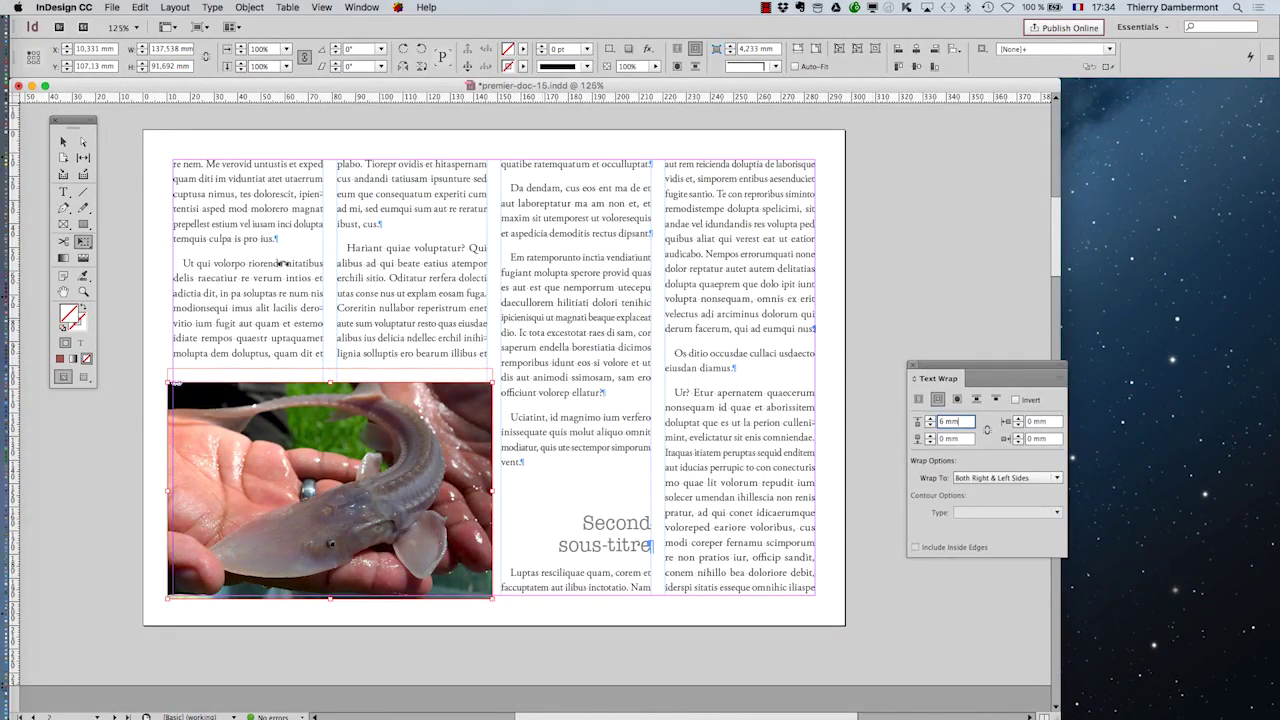
Deselect the sturgeon image and show the second page in preview mode
left_click(64, 142)
left_click(76, 455)
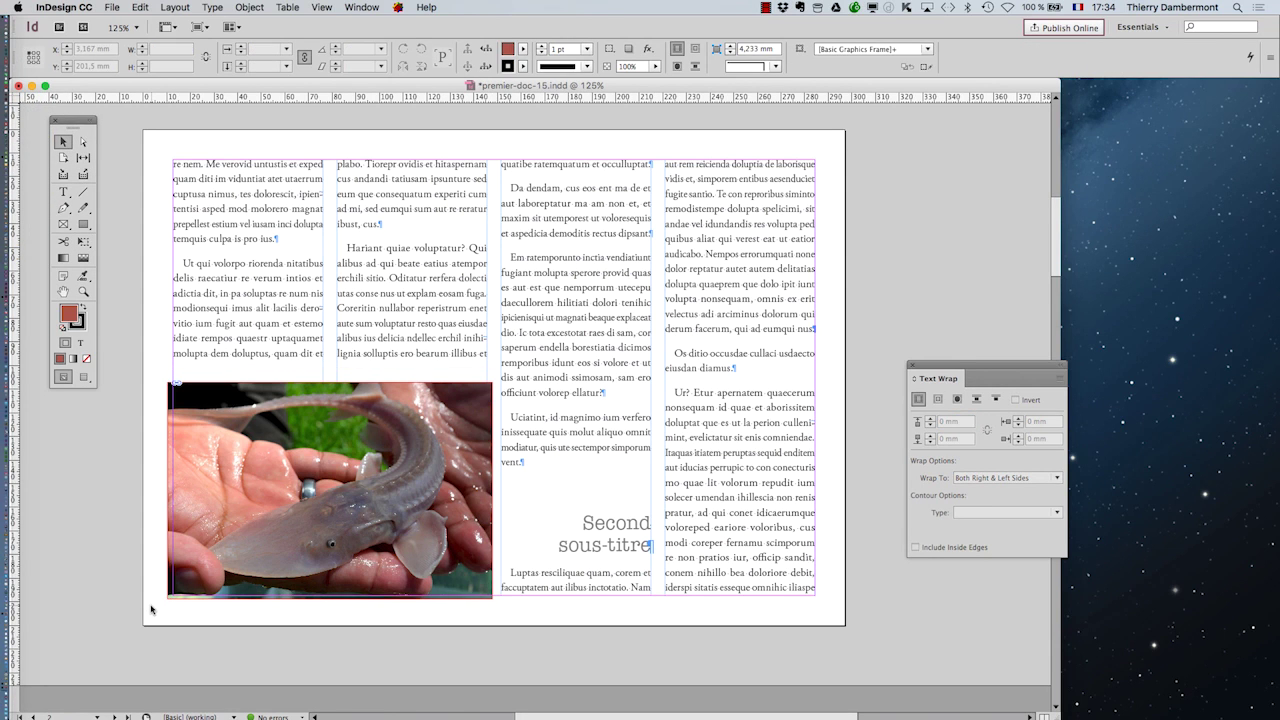
left_click(85, 378)
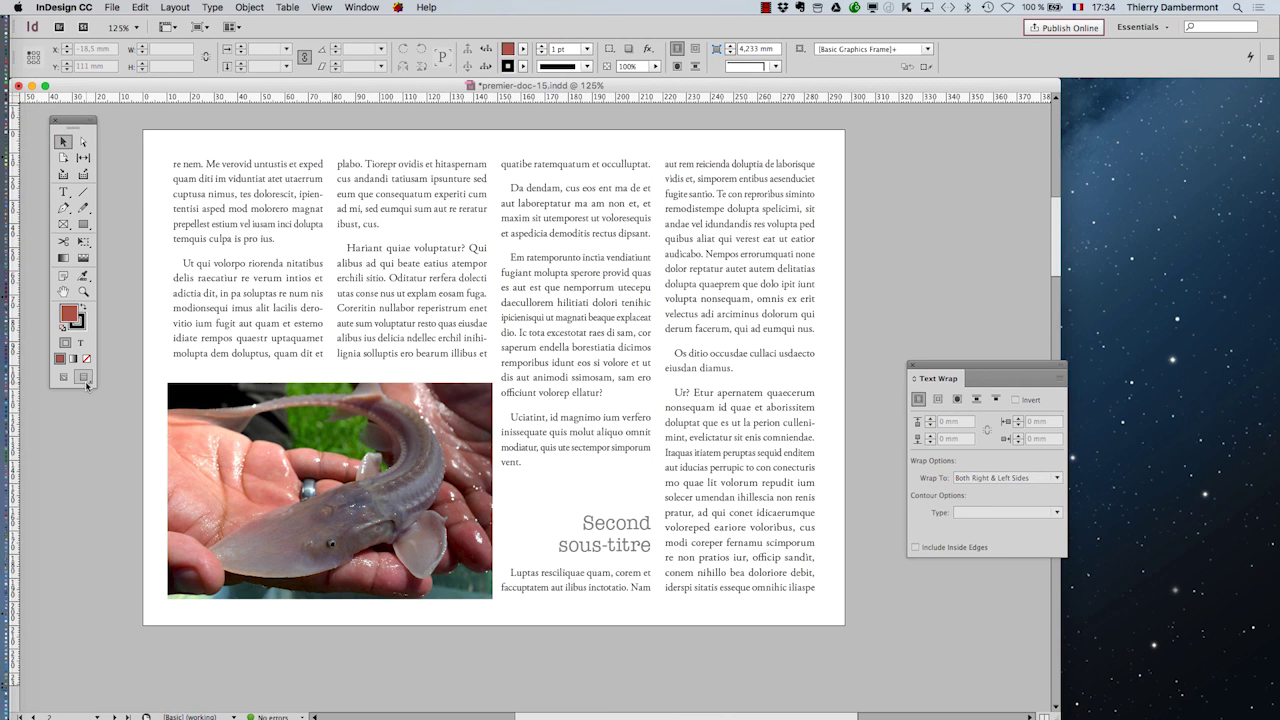
Return to the normal view mode, show the Layers panel and unlock the "textes" layer
scroll(597, 575, "up", 3)
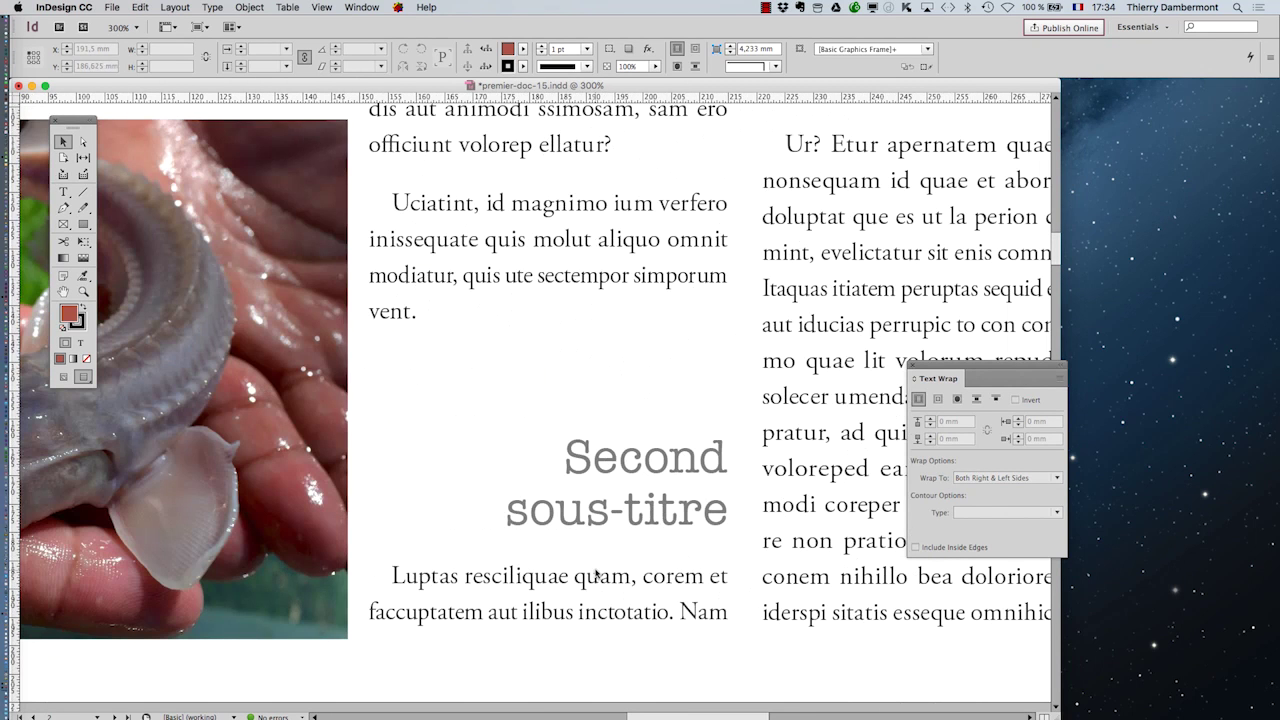
key("t")
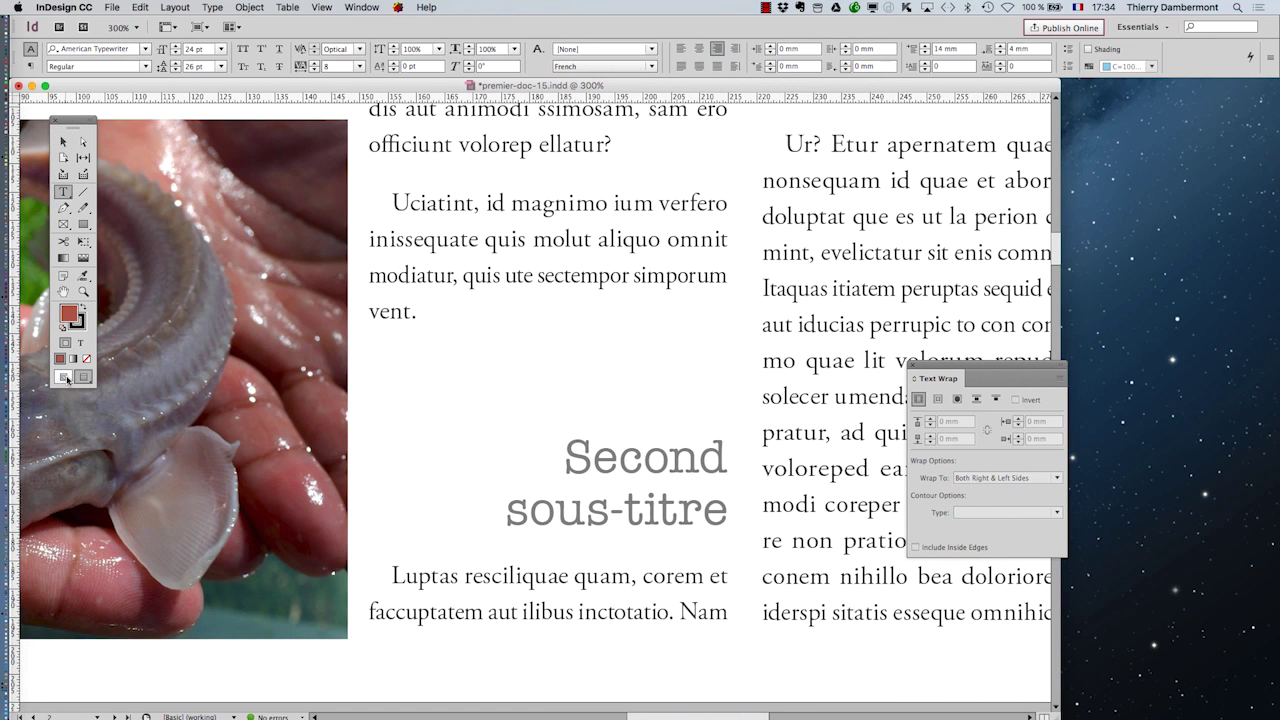
key("w")
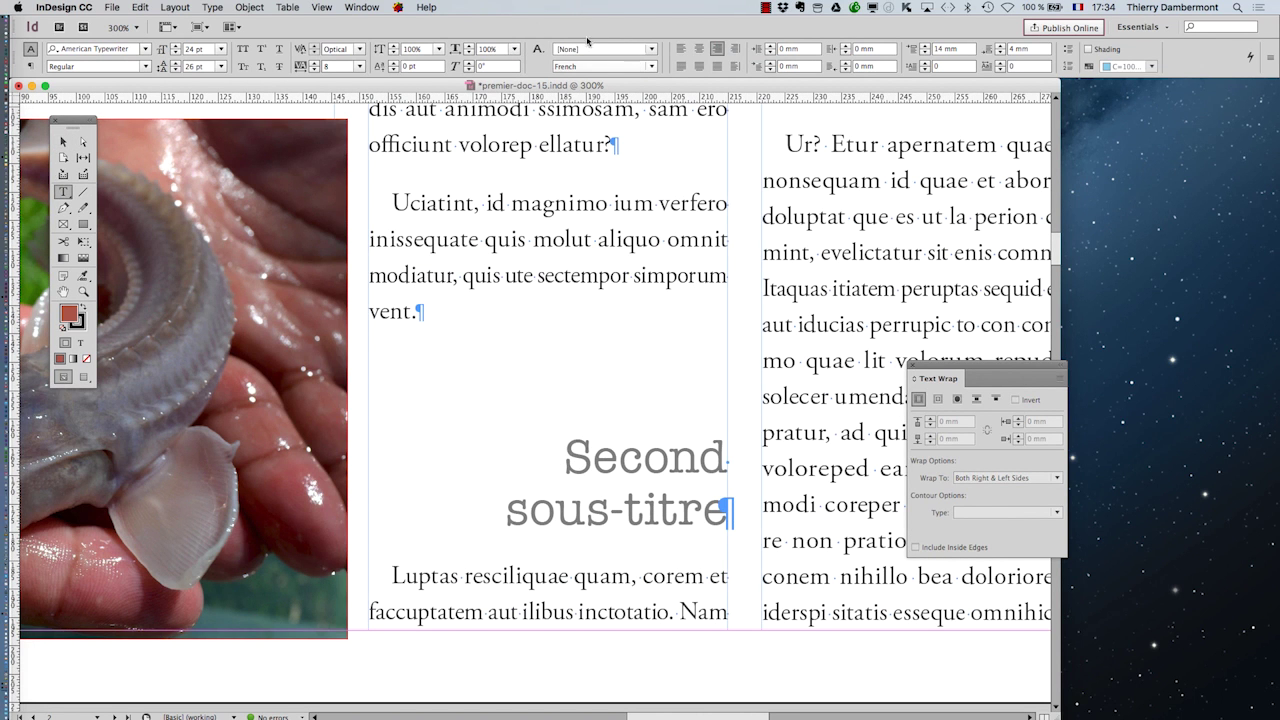
left_click(362, 7)
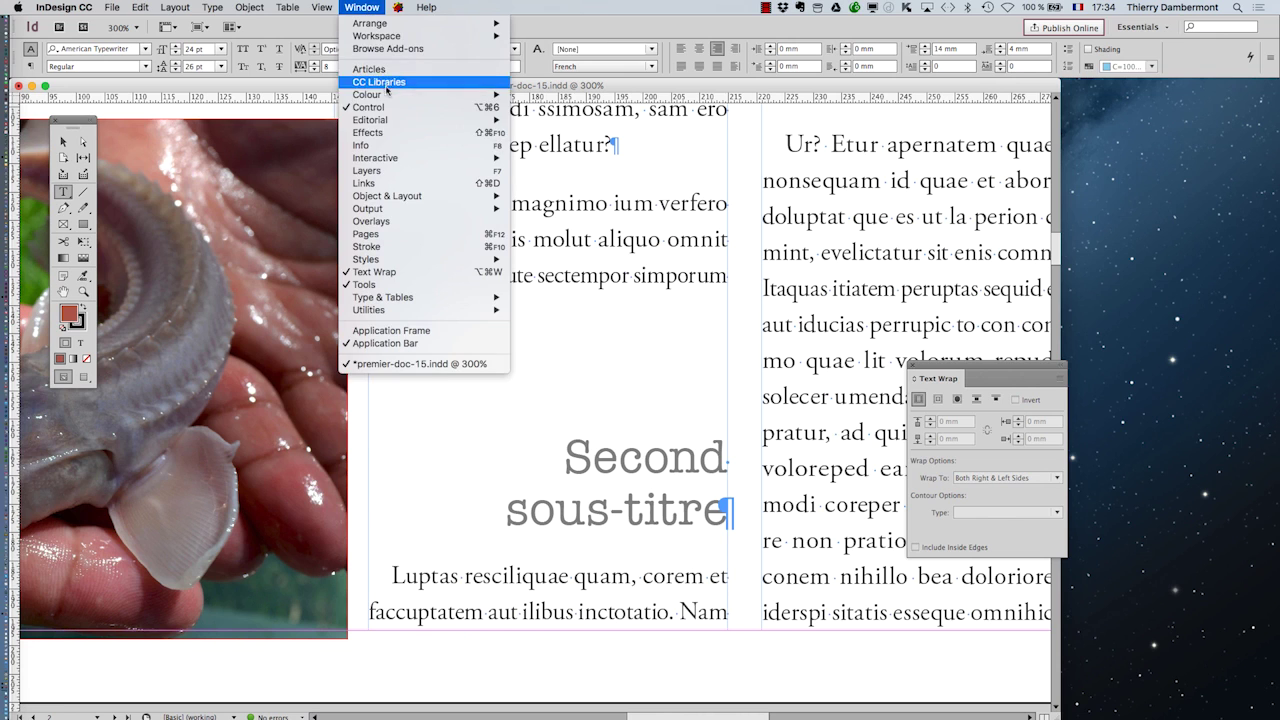
left_click(388, 170)
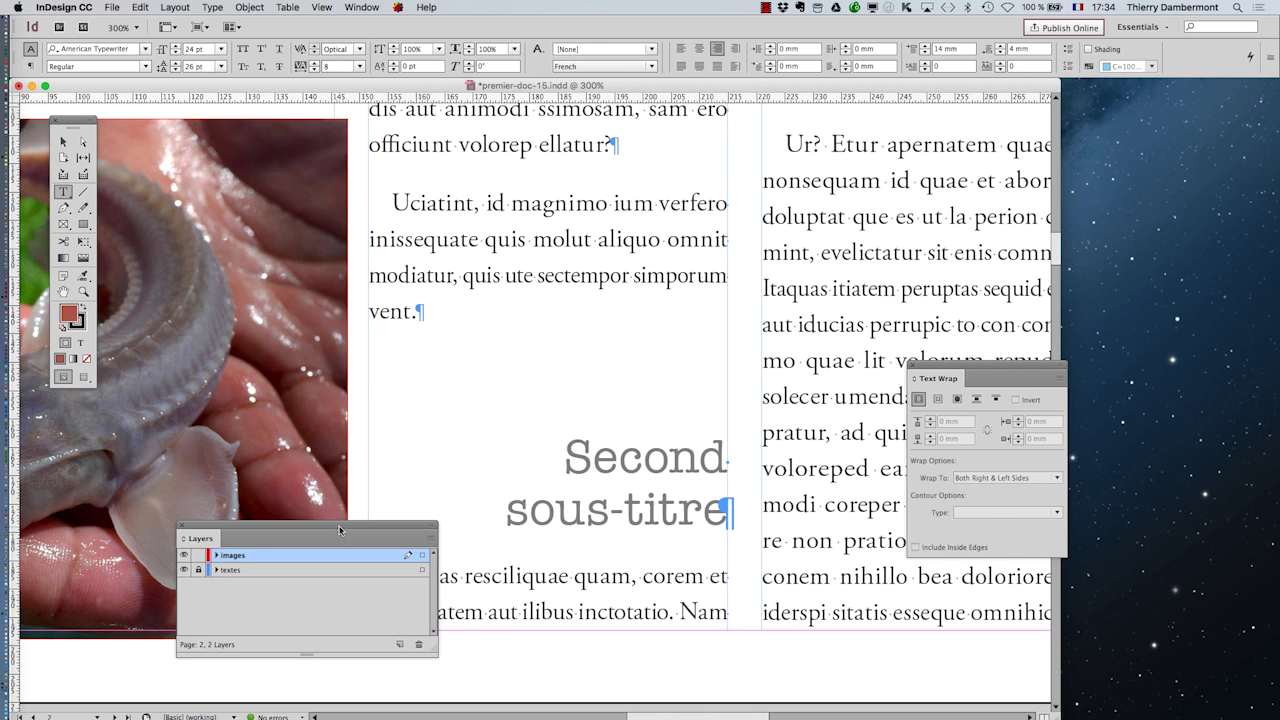
left_click_drag(339, 530, 859, 219)
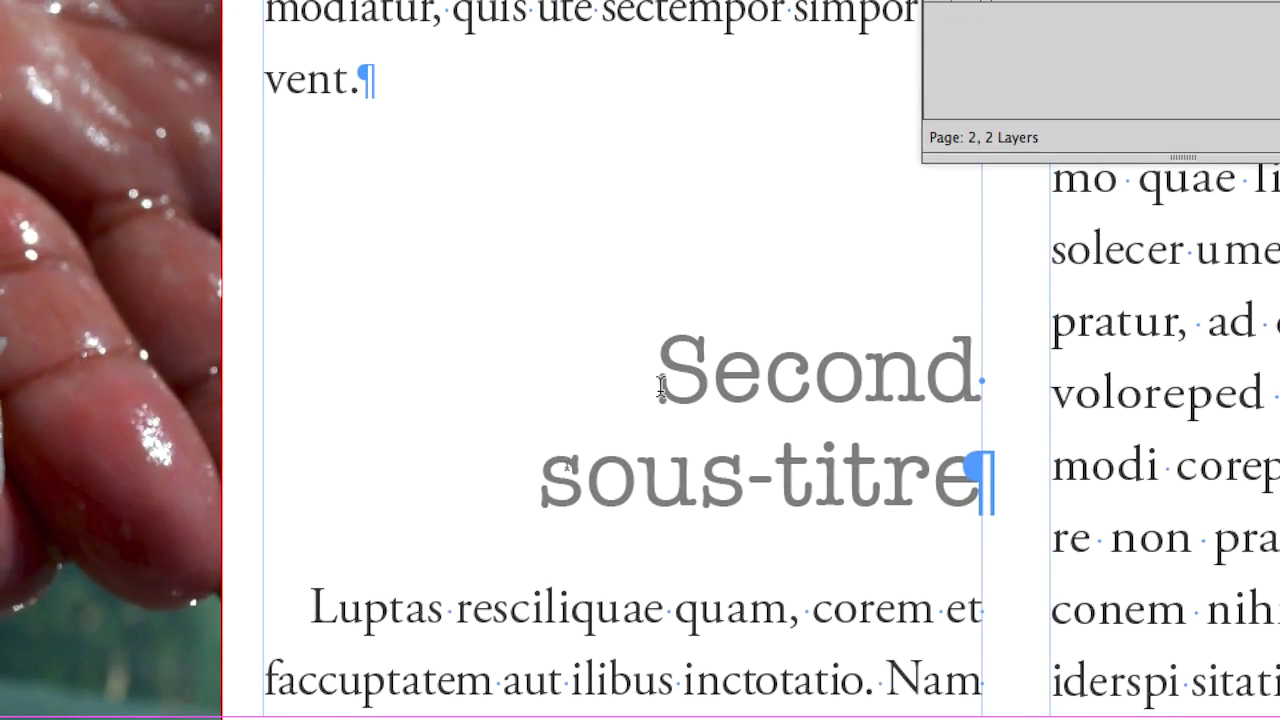
Insert a column break directly before the "Second sous-titre" heading on the second page
right_click(661, 386)
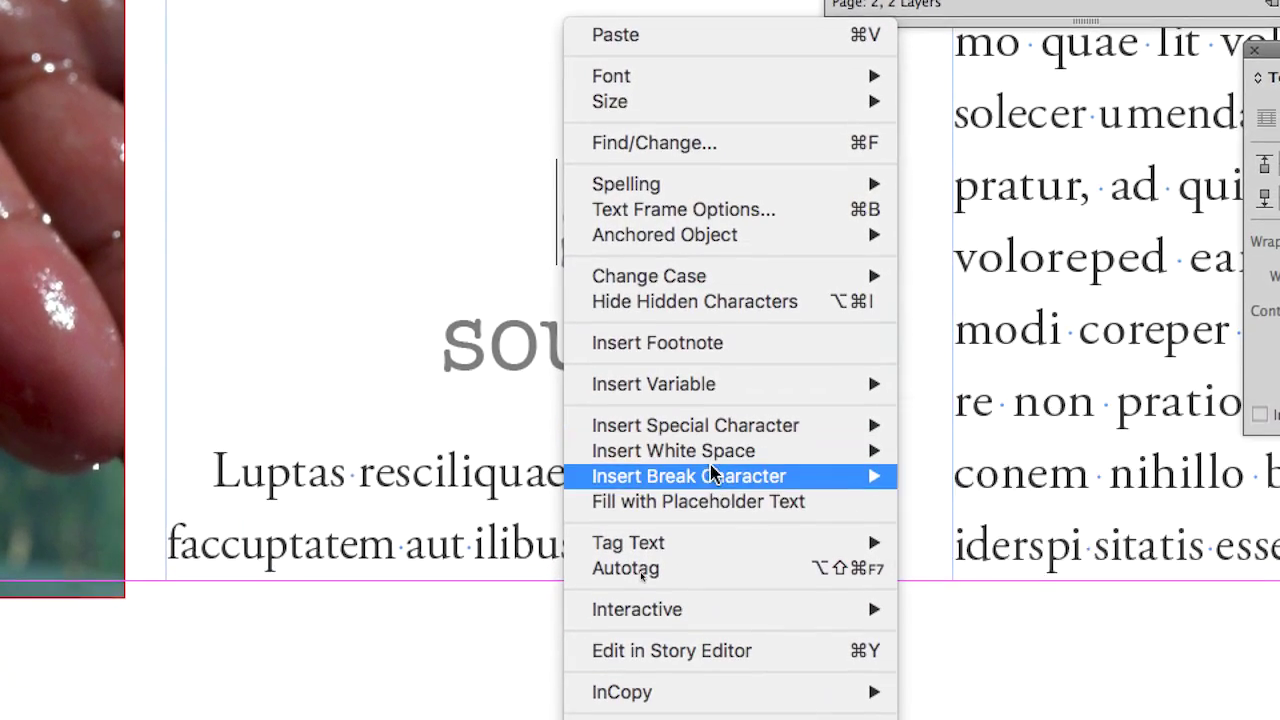
mouse_move(823, 613)
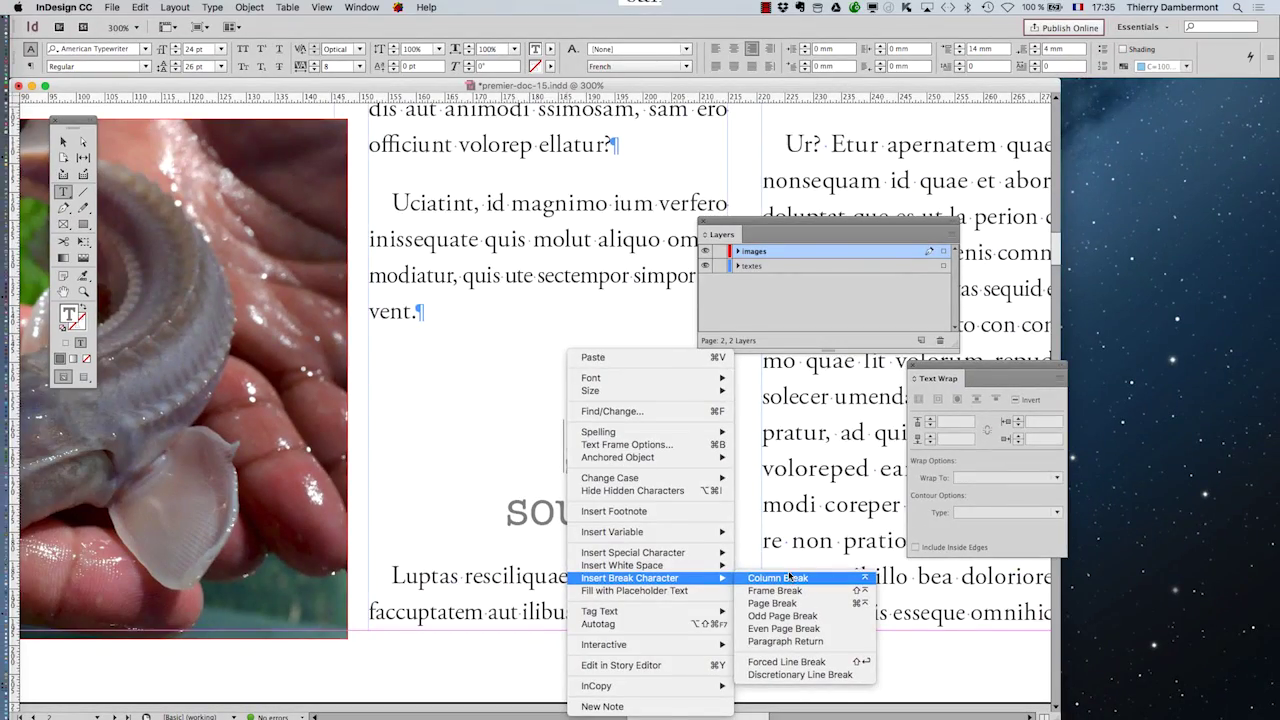
left_click(788, 577)
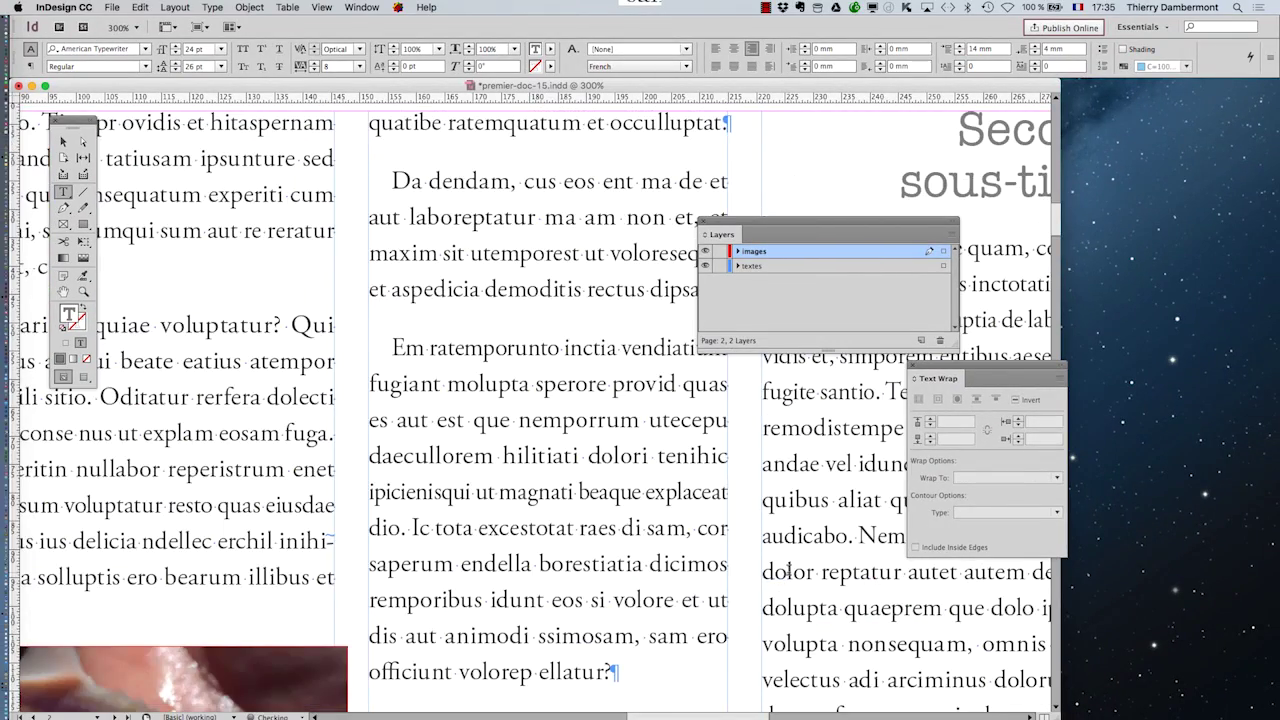
Delete the column break in front of the "Second sous-titre" heading
key("super+minus")
left_click_drag(745, 548, 537, 435)
key("super+minus")
scroll(530, 662, "up", 5)
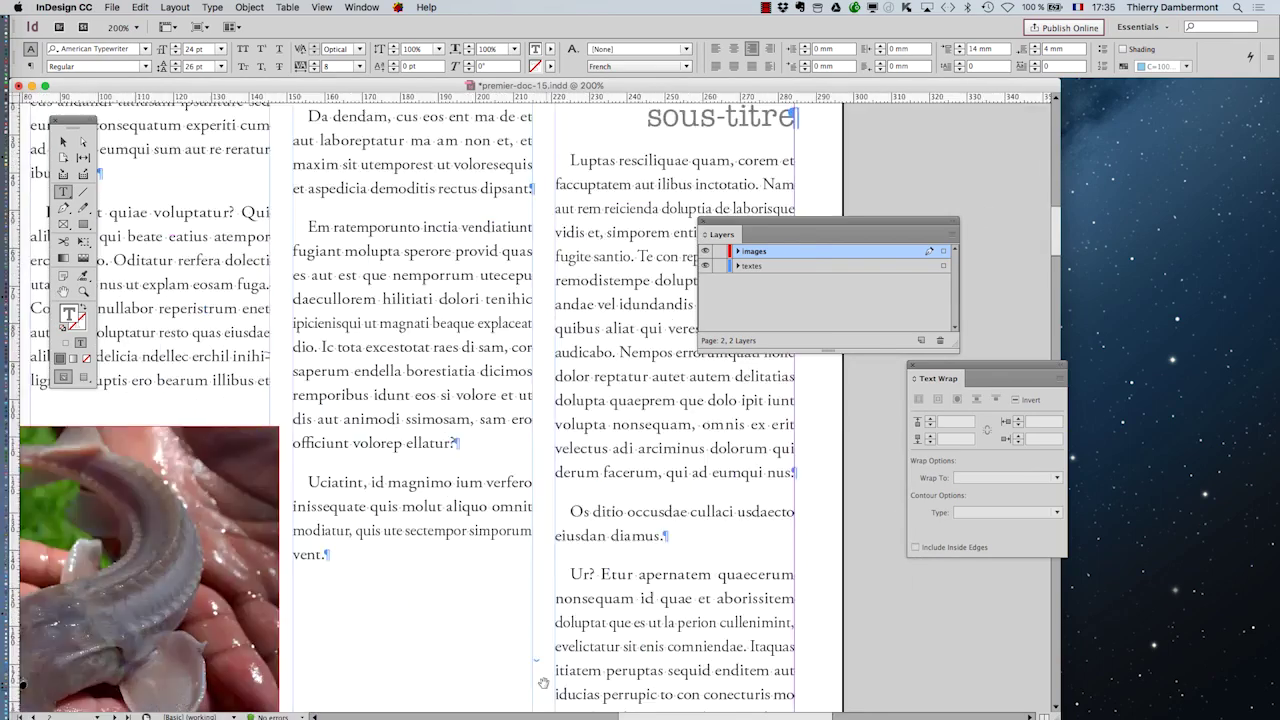
scroll(524, 624, "down", 4)
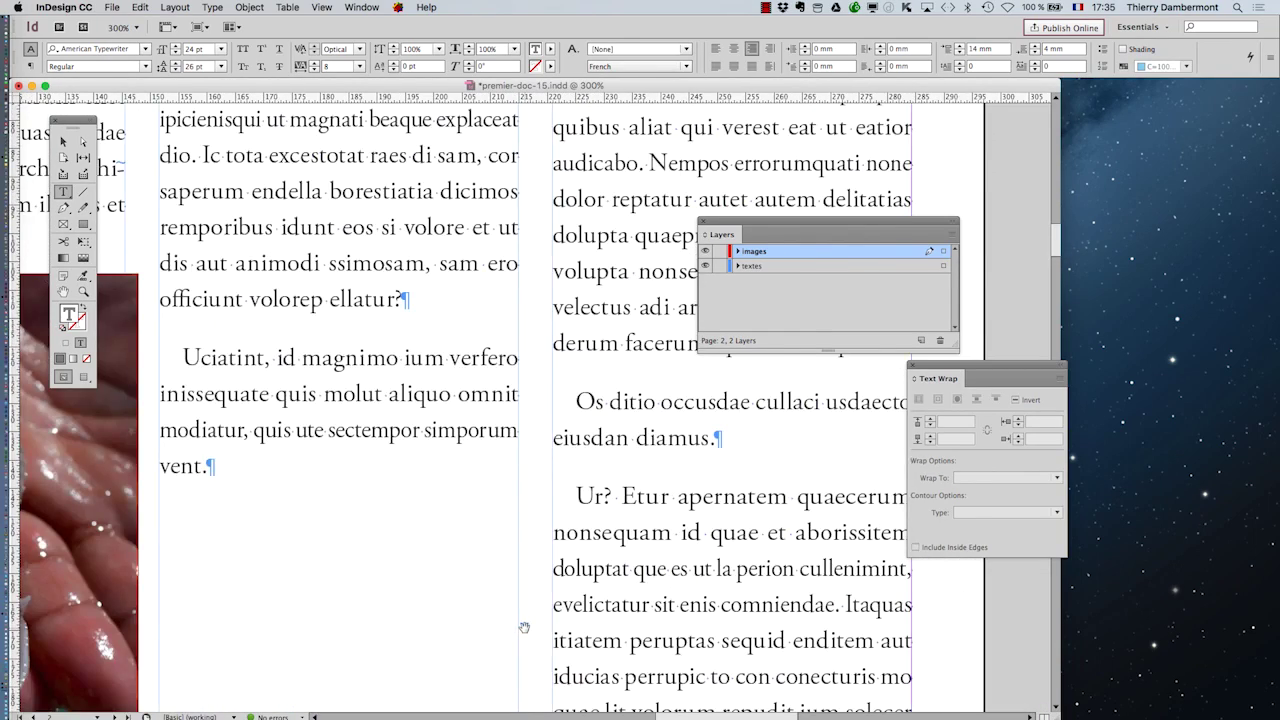
key("BackSpace")
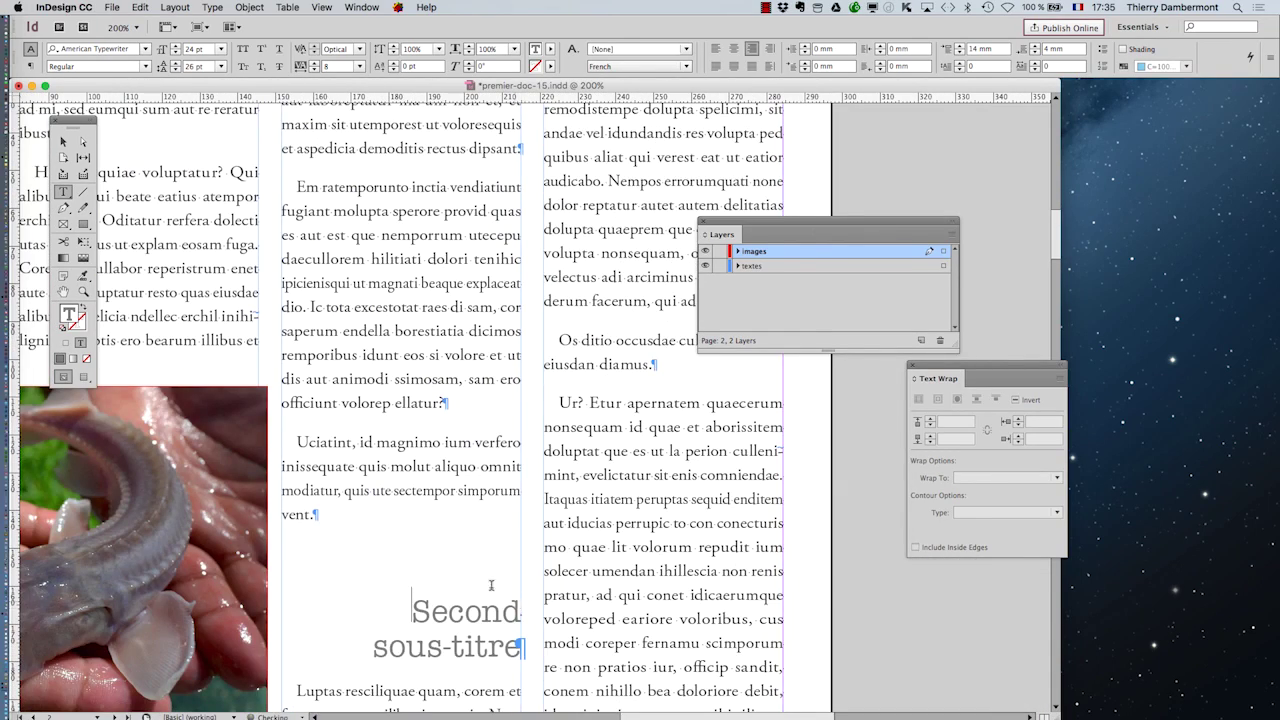
Insert a column break again before "Second sous-titre" to send the heading to the fourth column
scroll(466, 603, "down", 5)
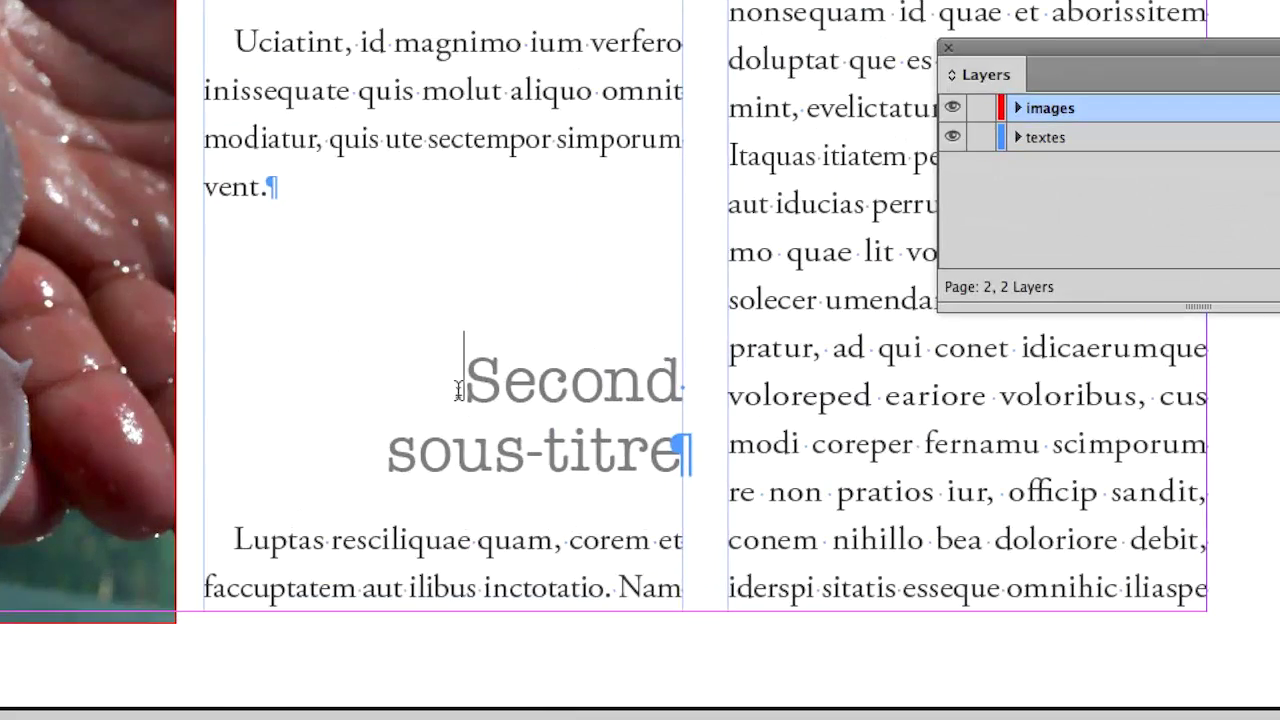
right_click(459, 400)
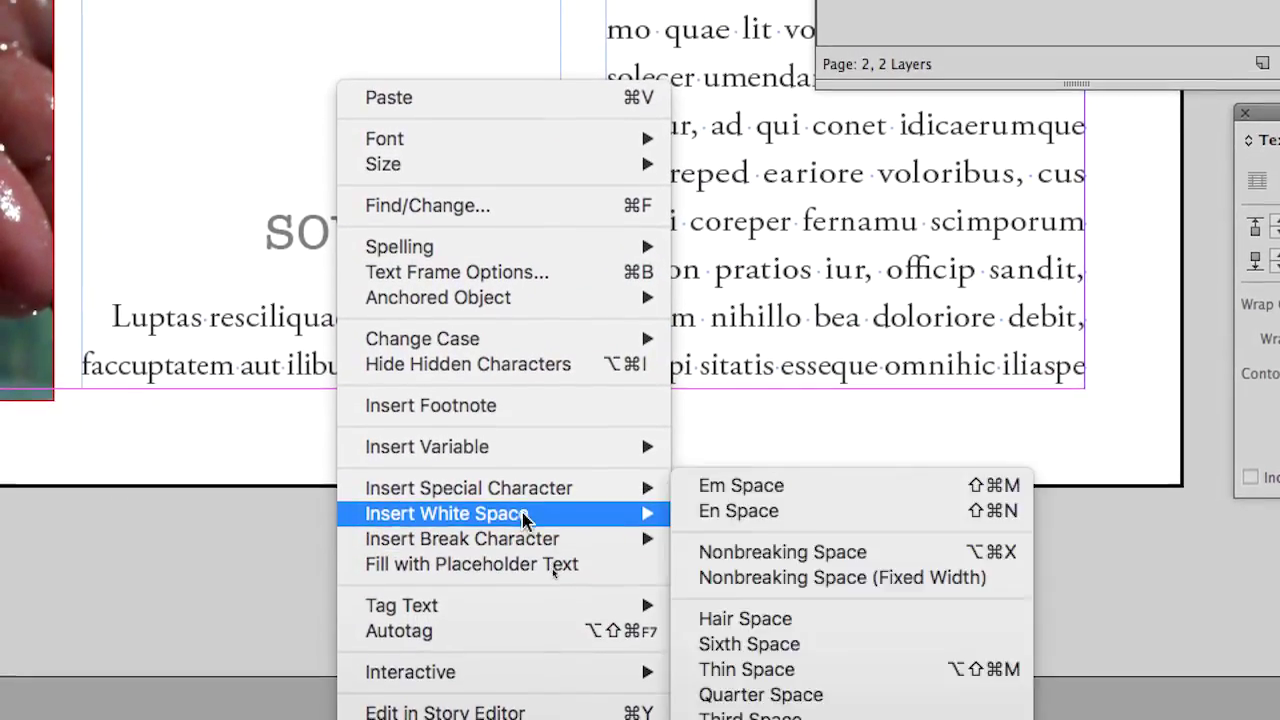
mouse_move(527, 530)
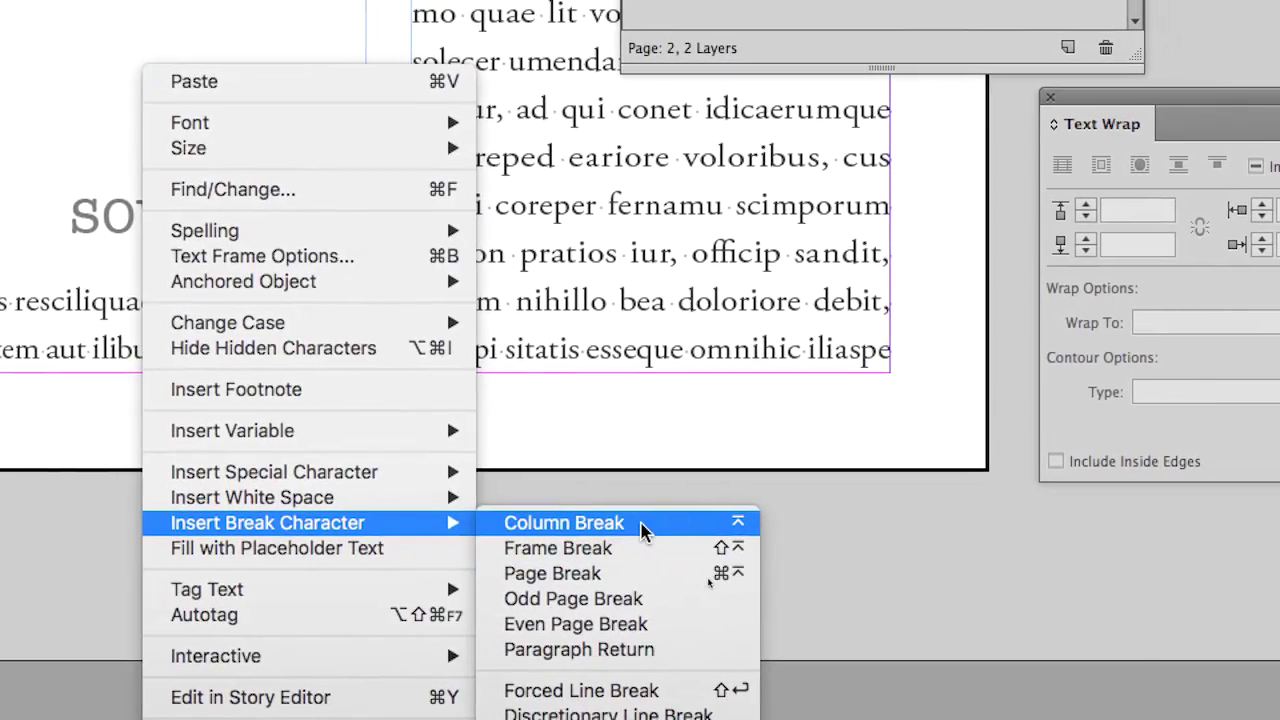
left_click(656, 495)
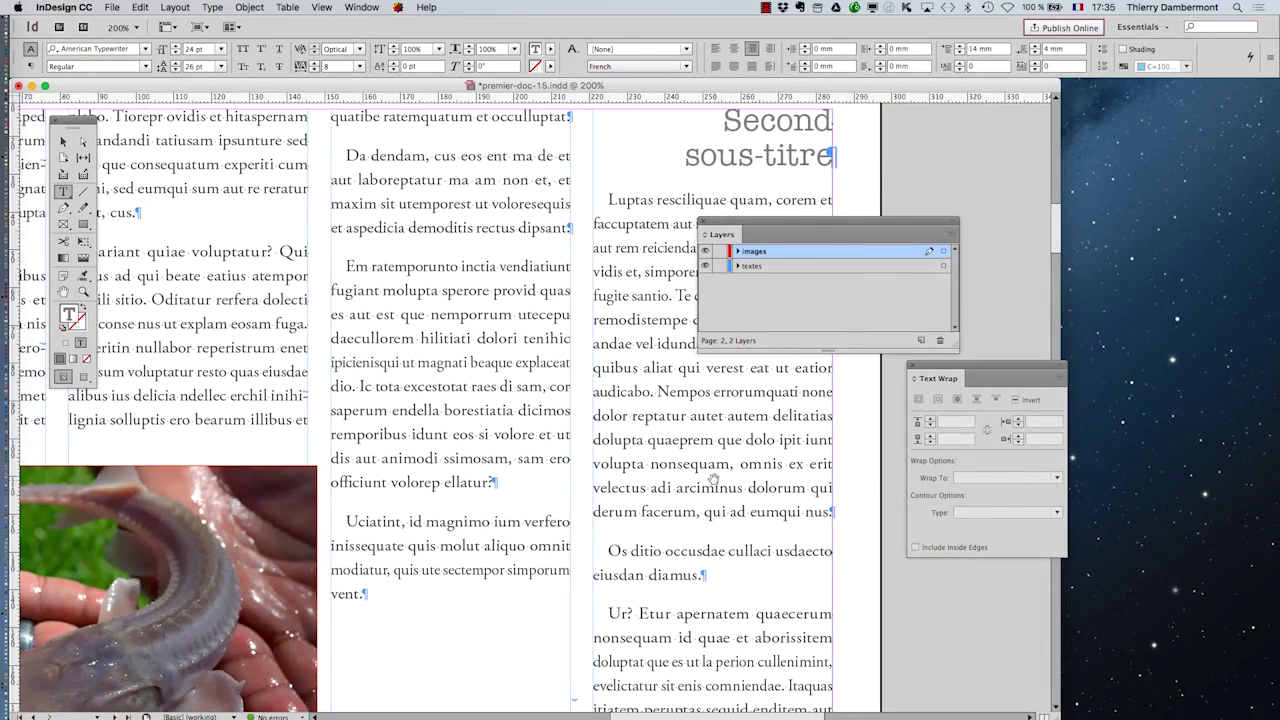
Move the Layers panel off the second page and show the page in preview mode
key("super+minus")
key("super+minus")
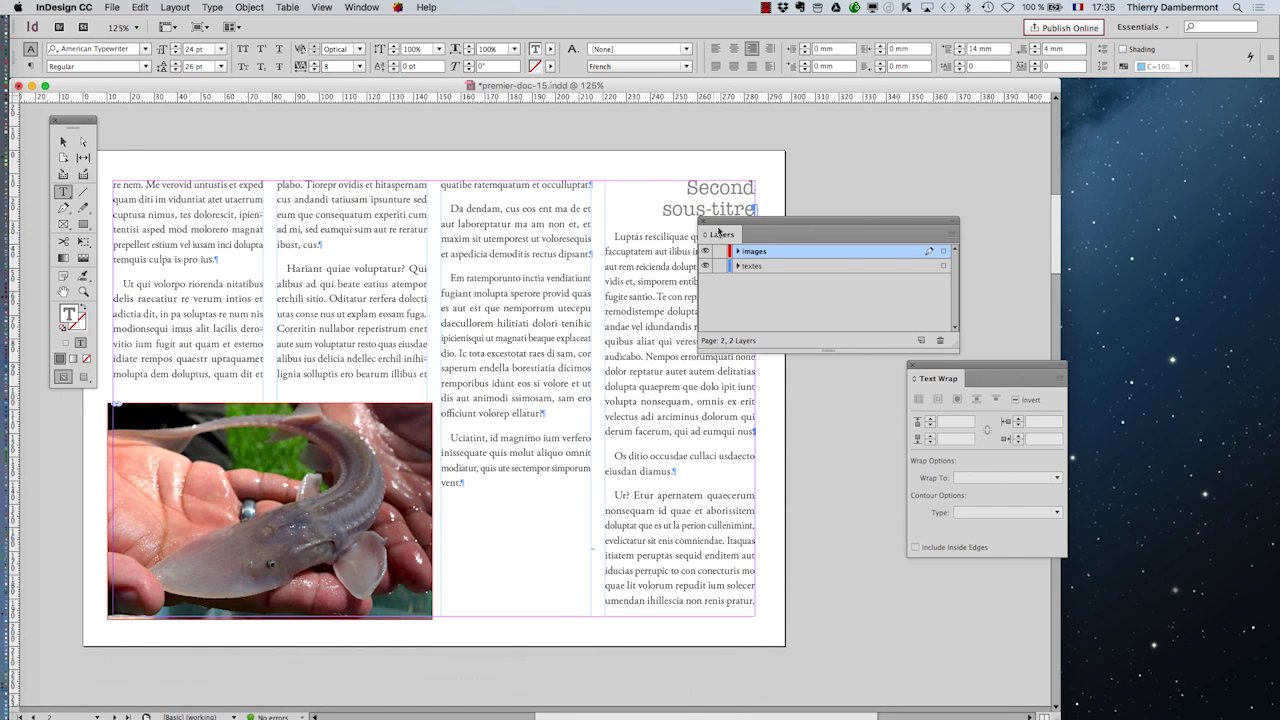
left_click_drag(725, 224, 908, 223)
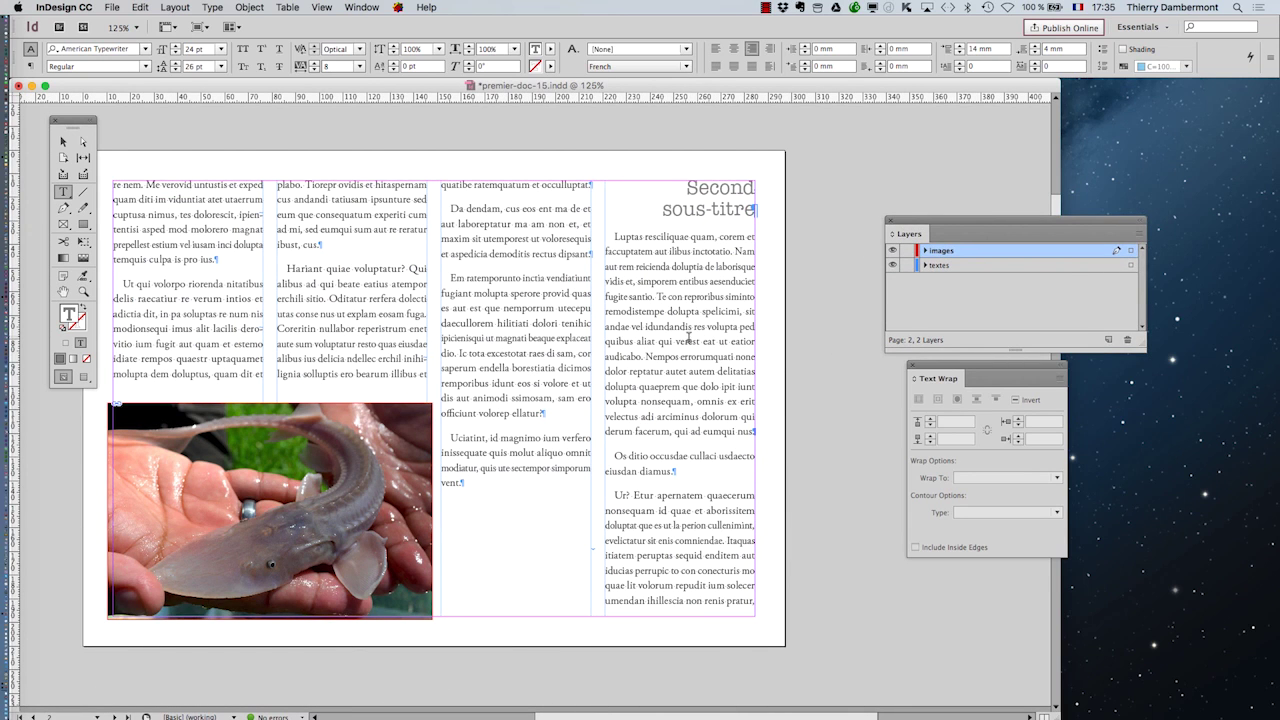
key("super+minus")
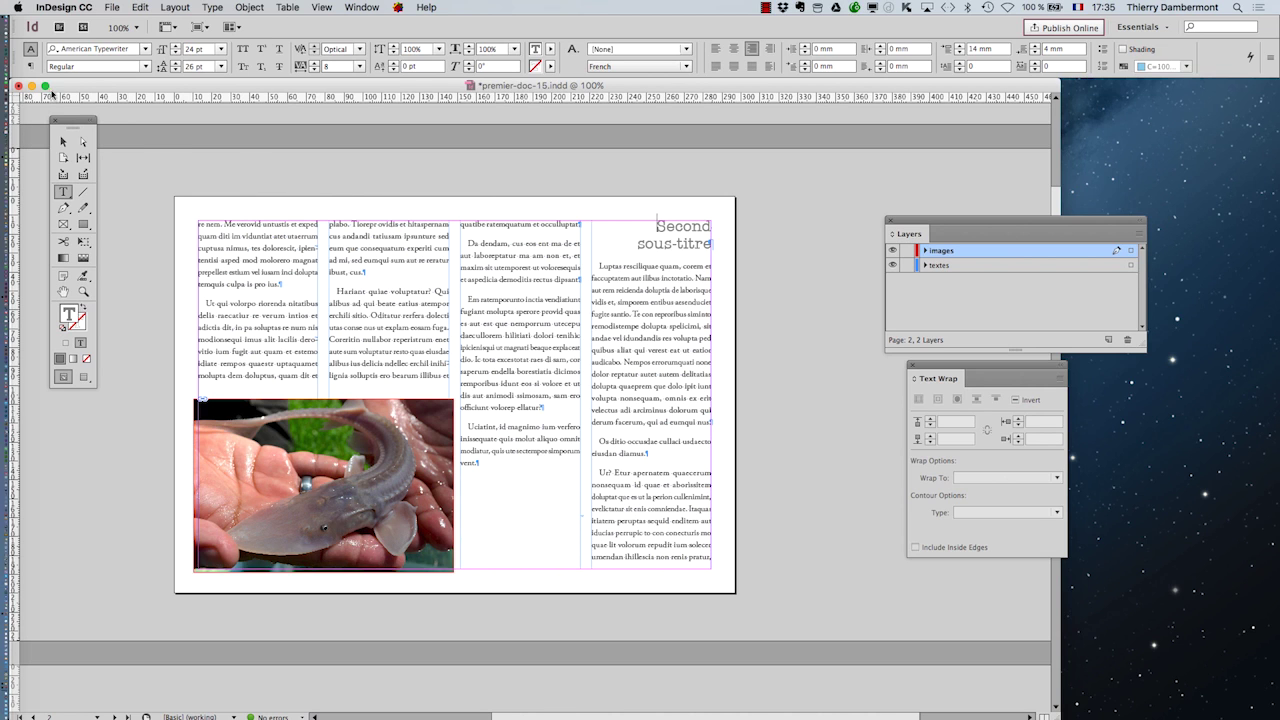
left_click(85, 377)
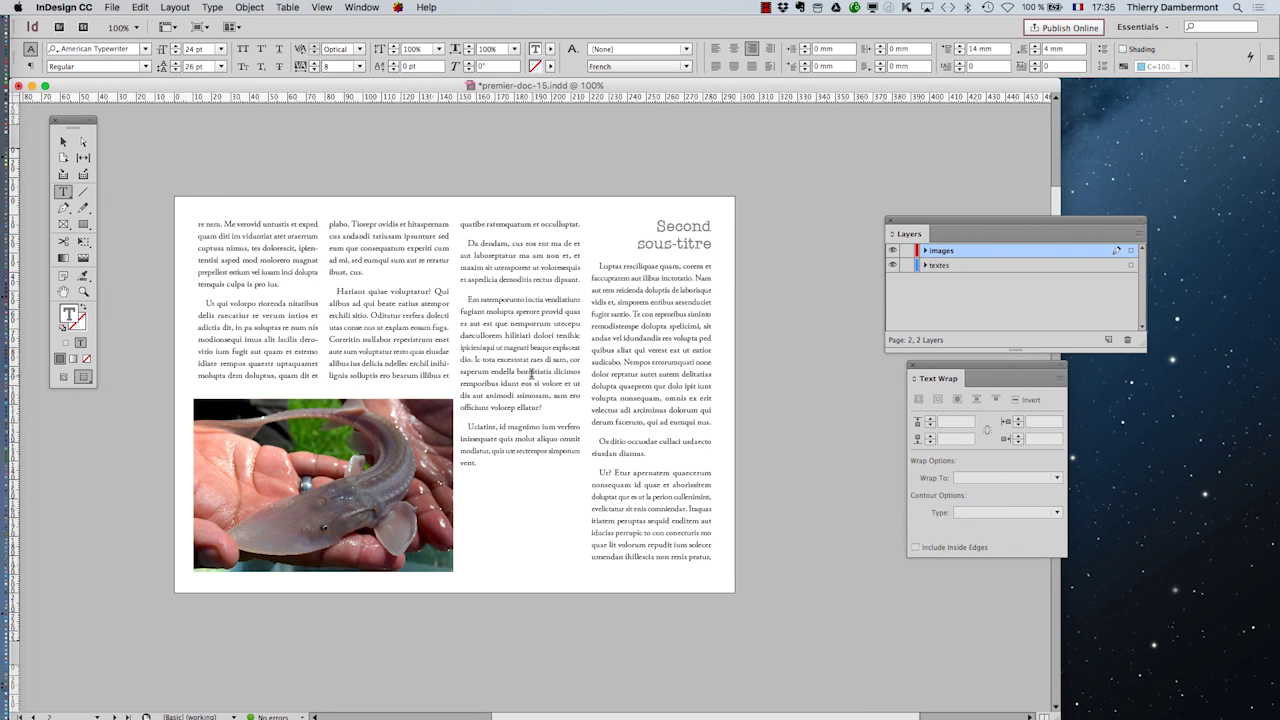
Insert a page break before "Second sous-titre" so the heading starts the third page
key("super+equal")
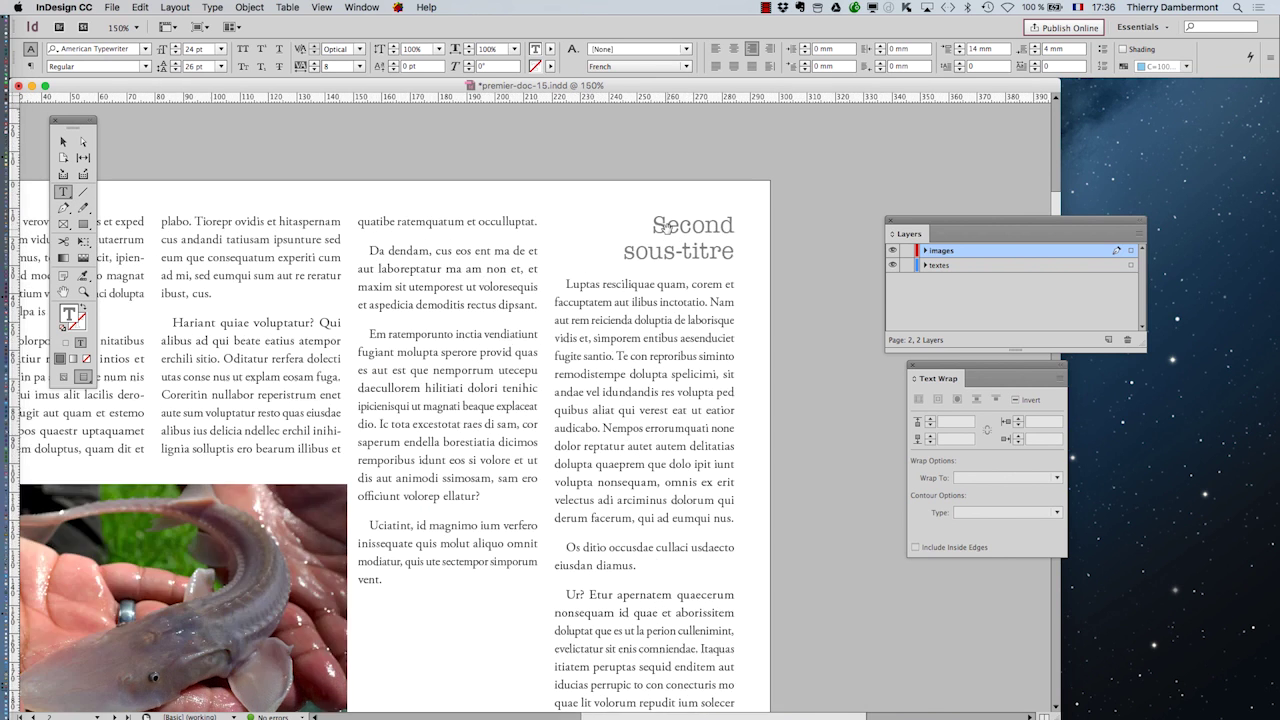
right_click(647, 228)
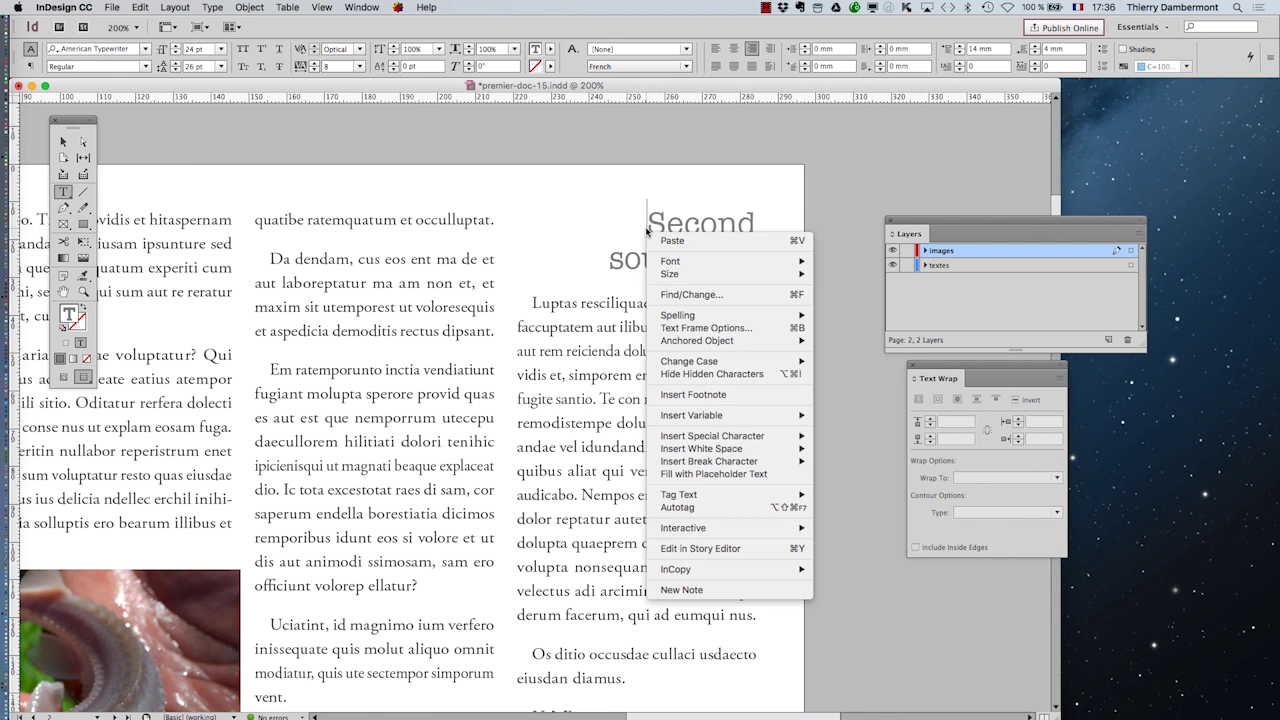
mouse_move(760, 463)
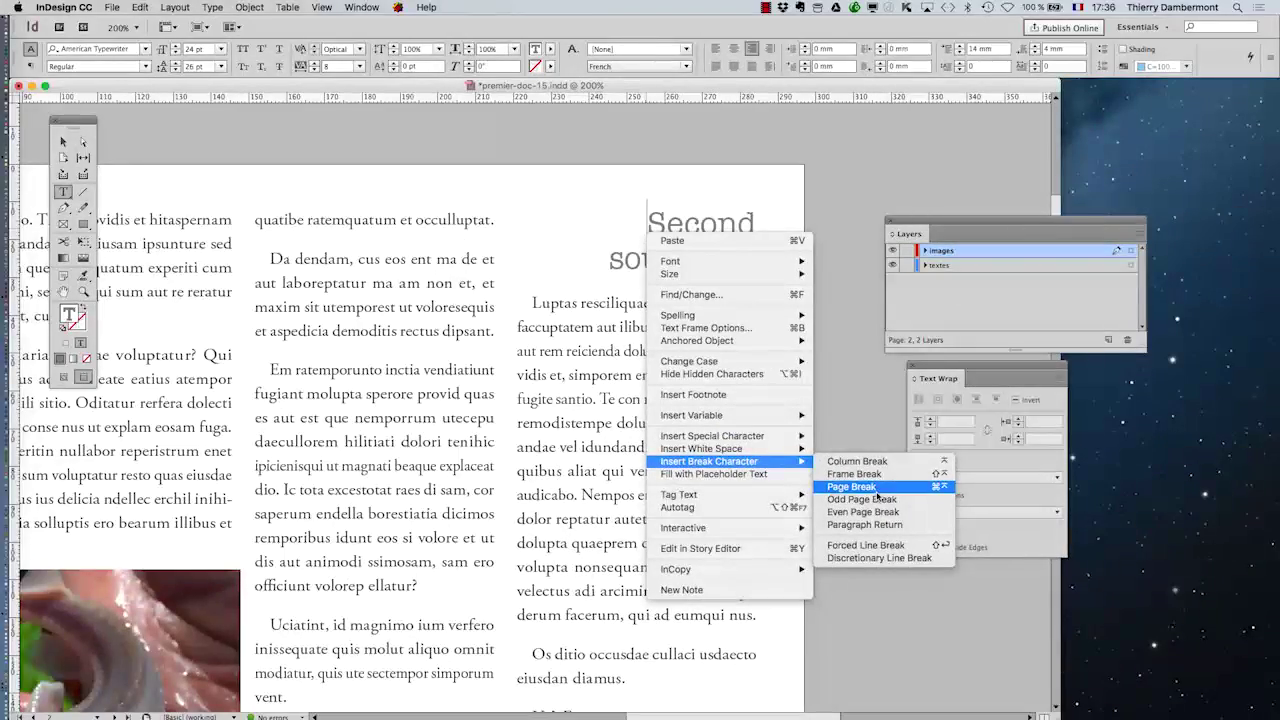
left_click(877, 490)
scroll(730, 490, "down", 1)
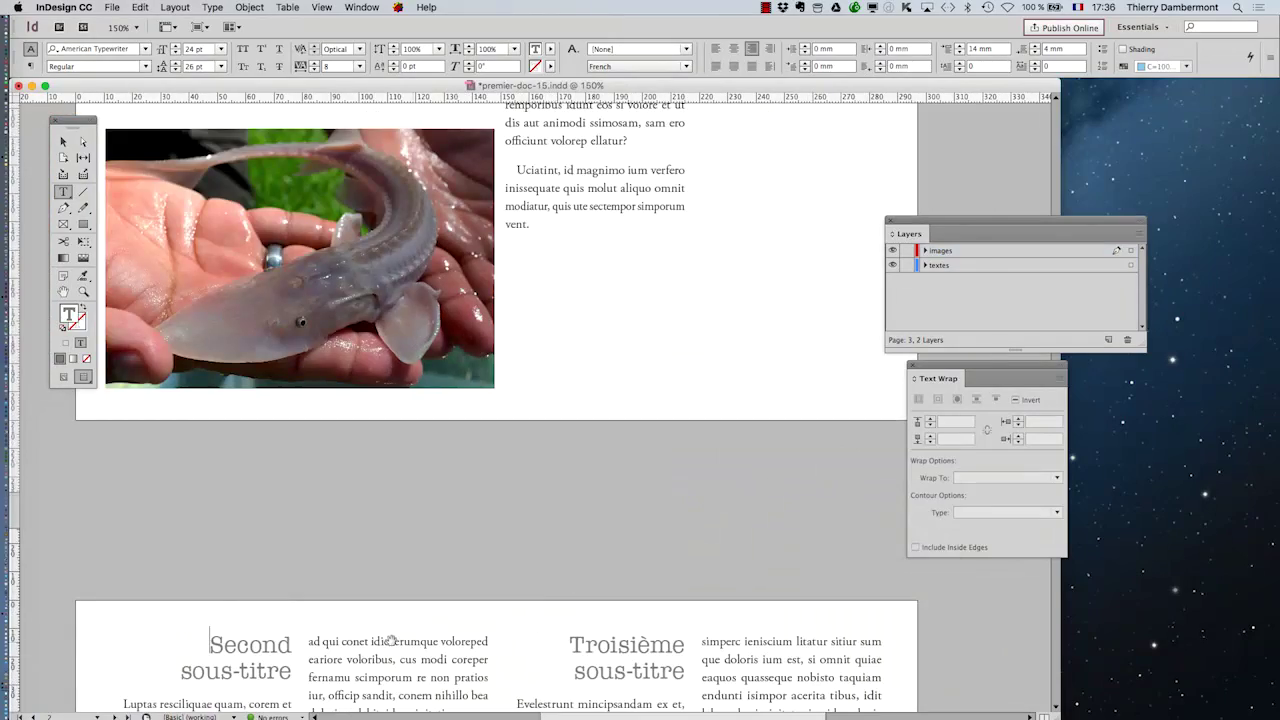
left_click_drag(391, 640, 397, 393)
scroll(469, 411, "up", 4)
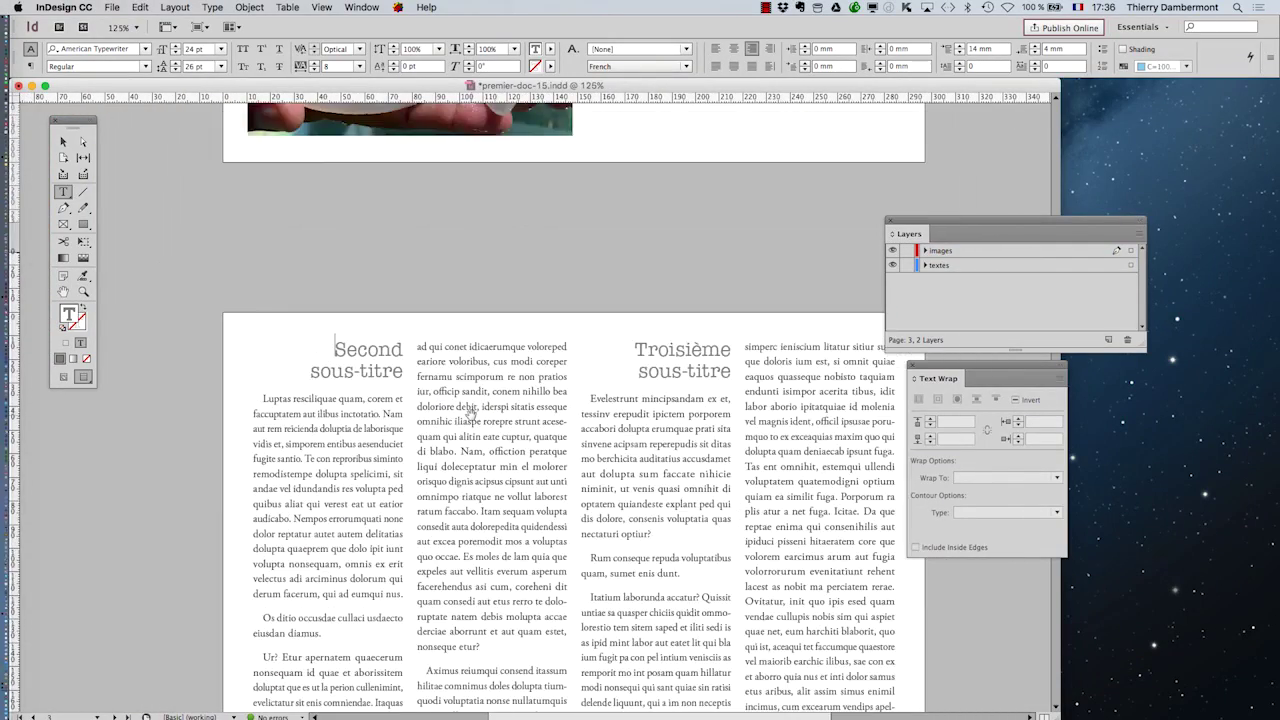
Shrink the sturgeon image on the second page about its centre to about 120.1 × 80.1 mm with the Free Transform tool
scroll(469, 411, "down", 1)
scroll(562, 548, "up", 2)
scroll(562, 548, "up", 1)
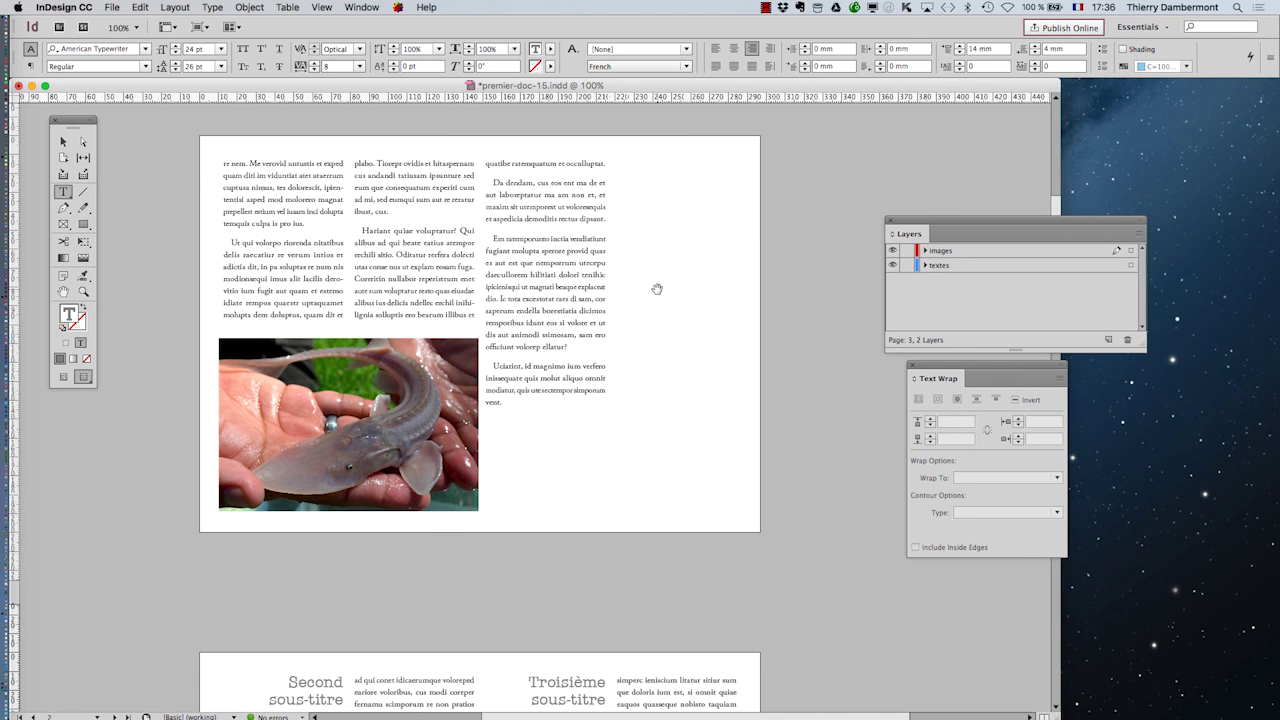
left_click(63, 141)
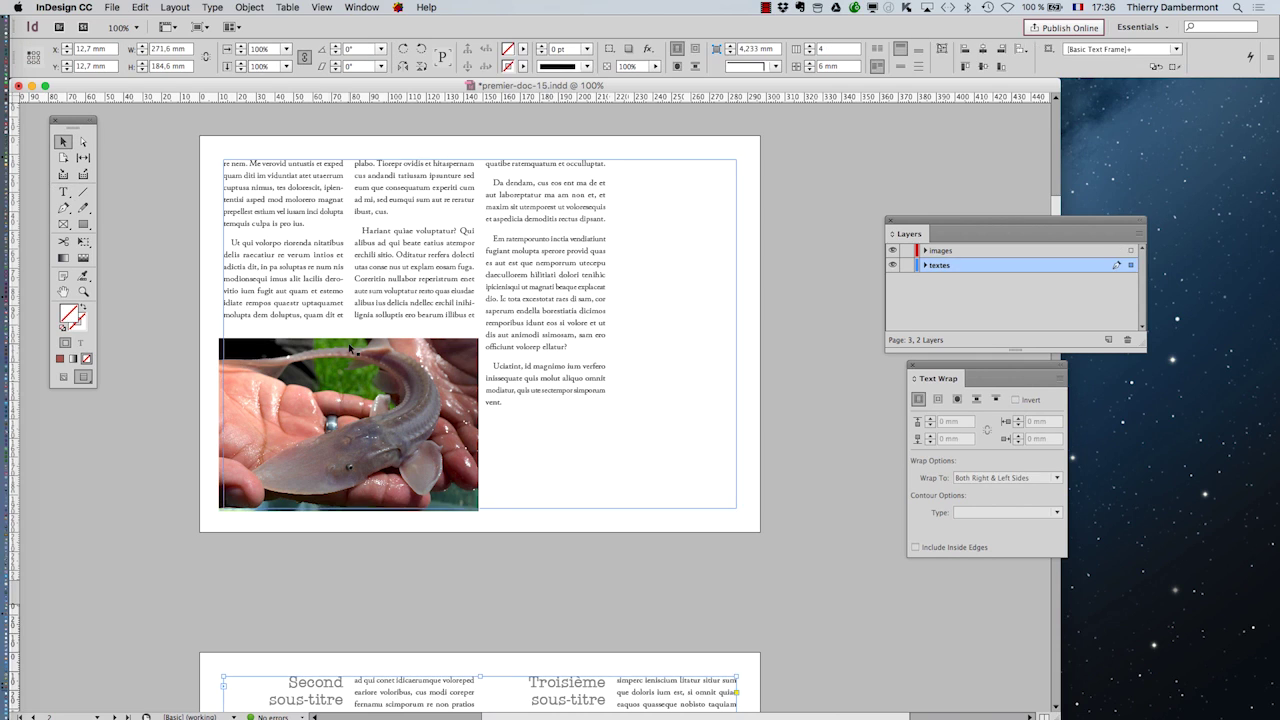
left_click(348, 425)
left_click(83, 241)
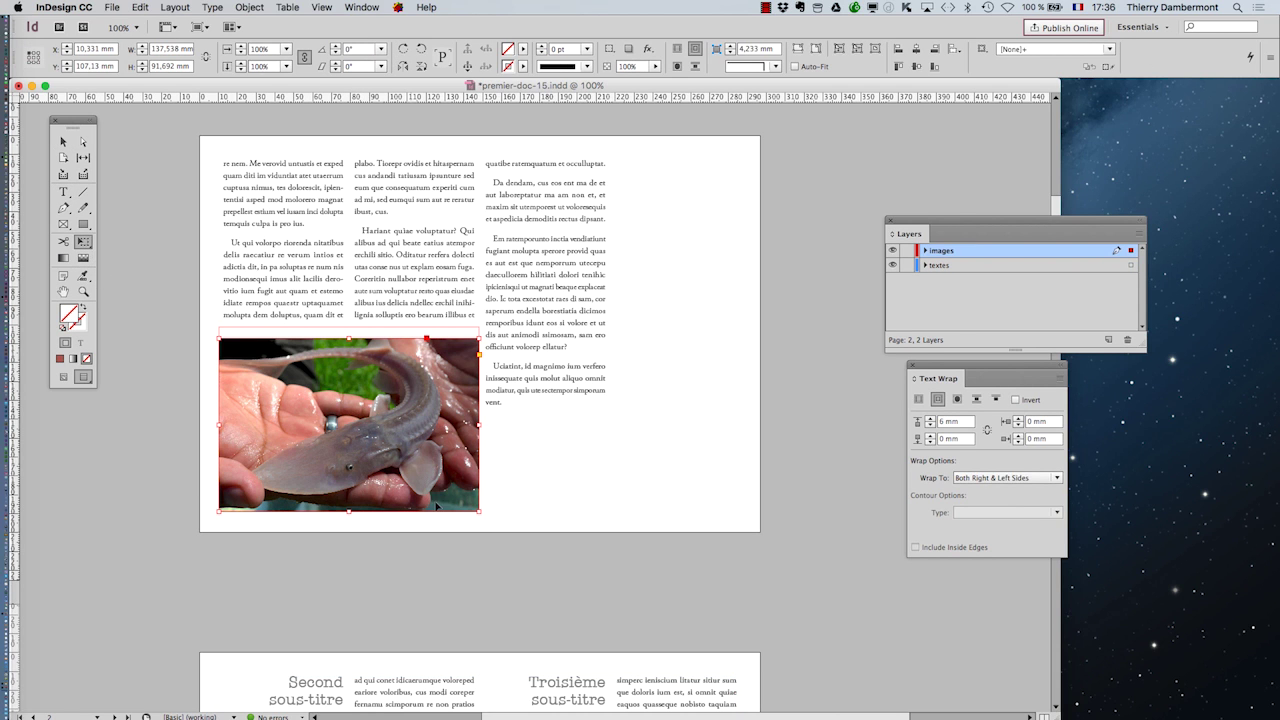
left_click_drag(479, 511, 462, 500)
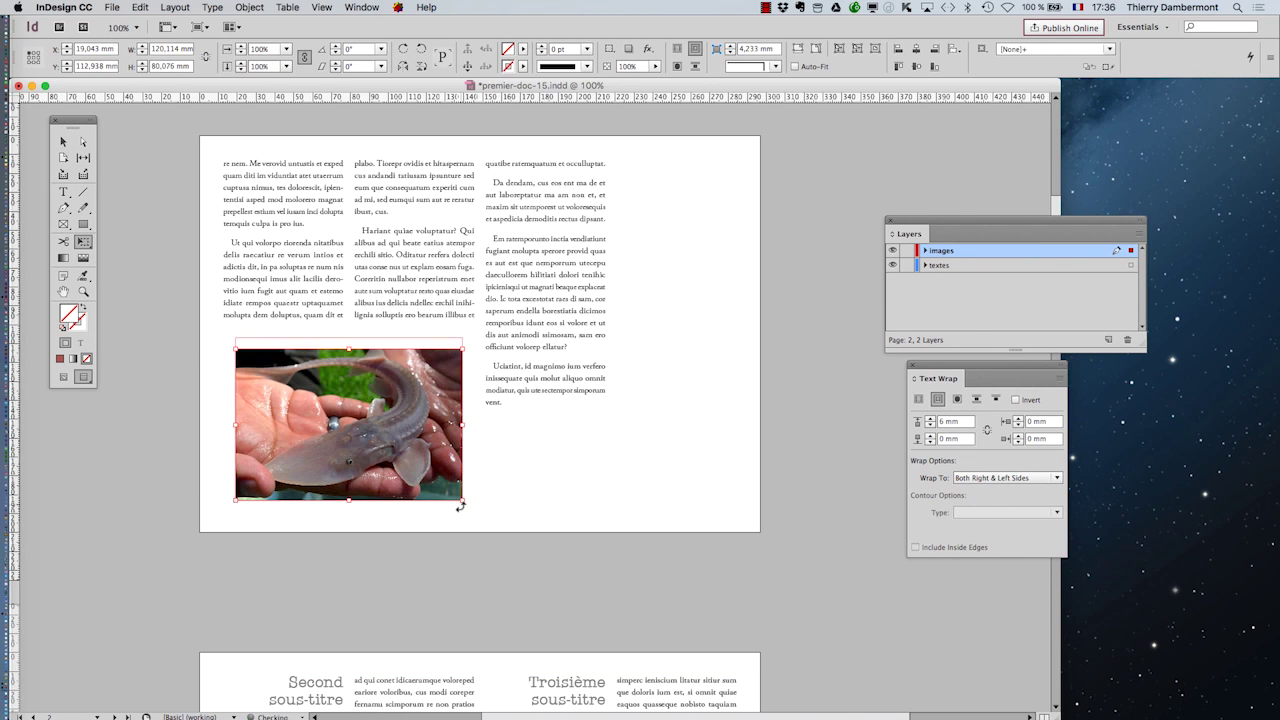
Deselect the sturgeon image and go back to the first page in normal view mode
left_click(63, 143)
left_click(143, 491)
scroll(472, 565, "down", 1)
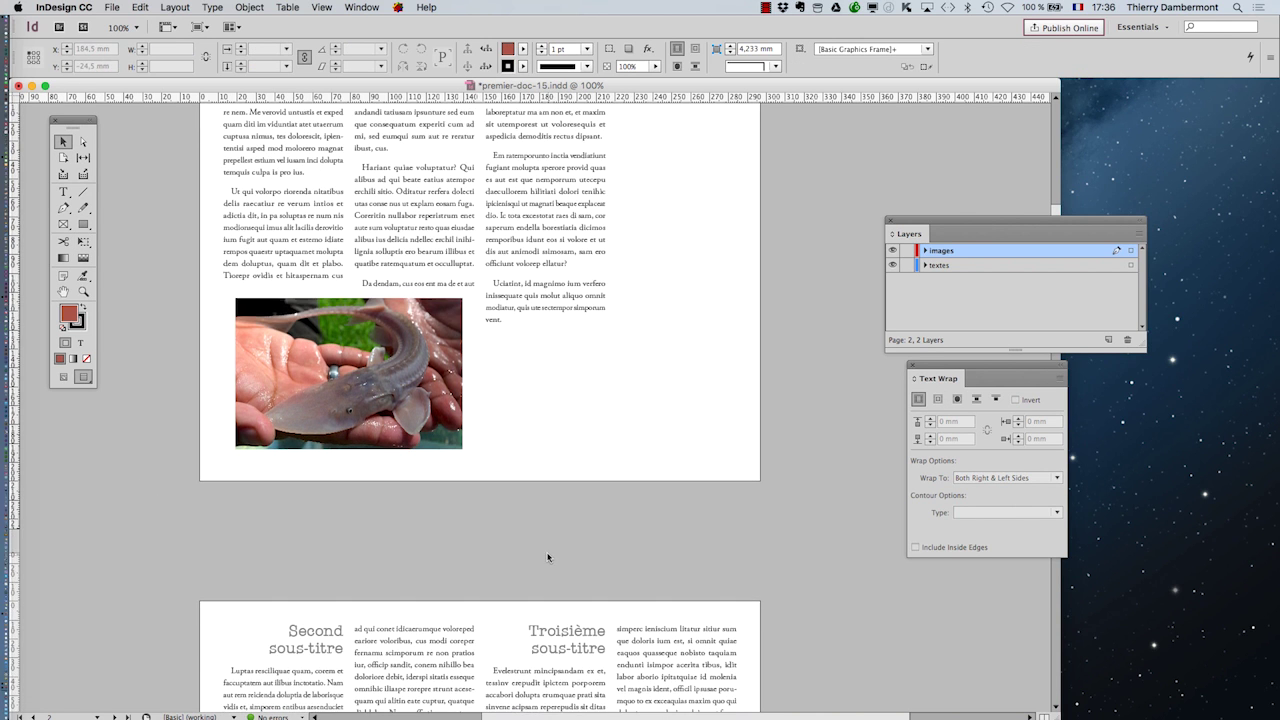
scroll(545, 540, "down", 3)
scroll(440, 465, "up", 2)
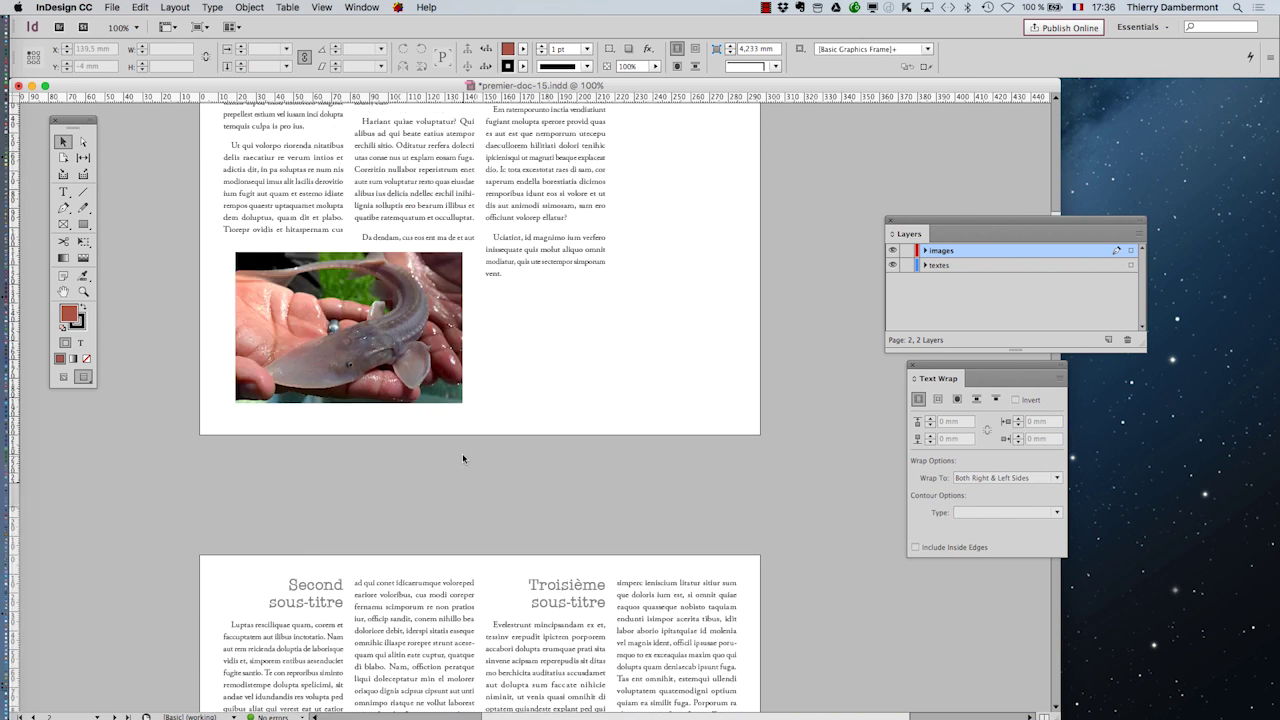
scroll(462, 458, "up", 10)
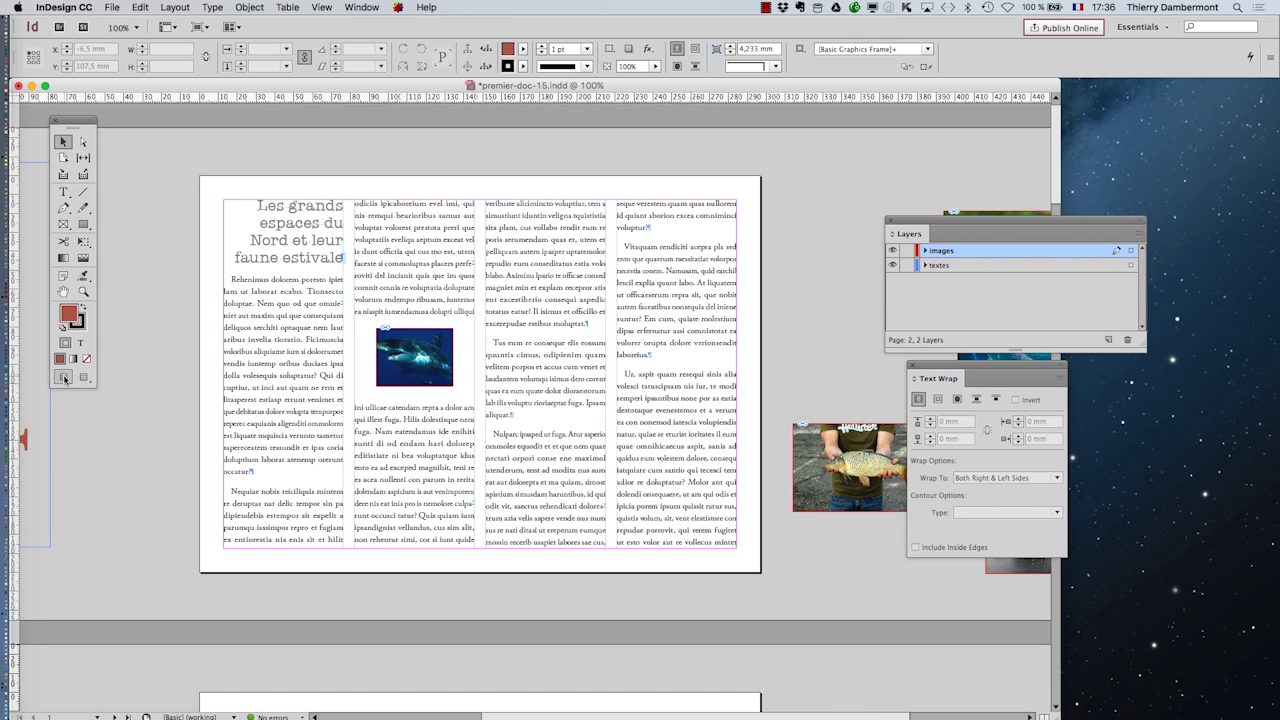
left_click(64, 377)
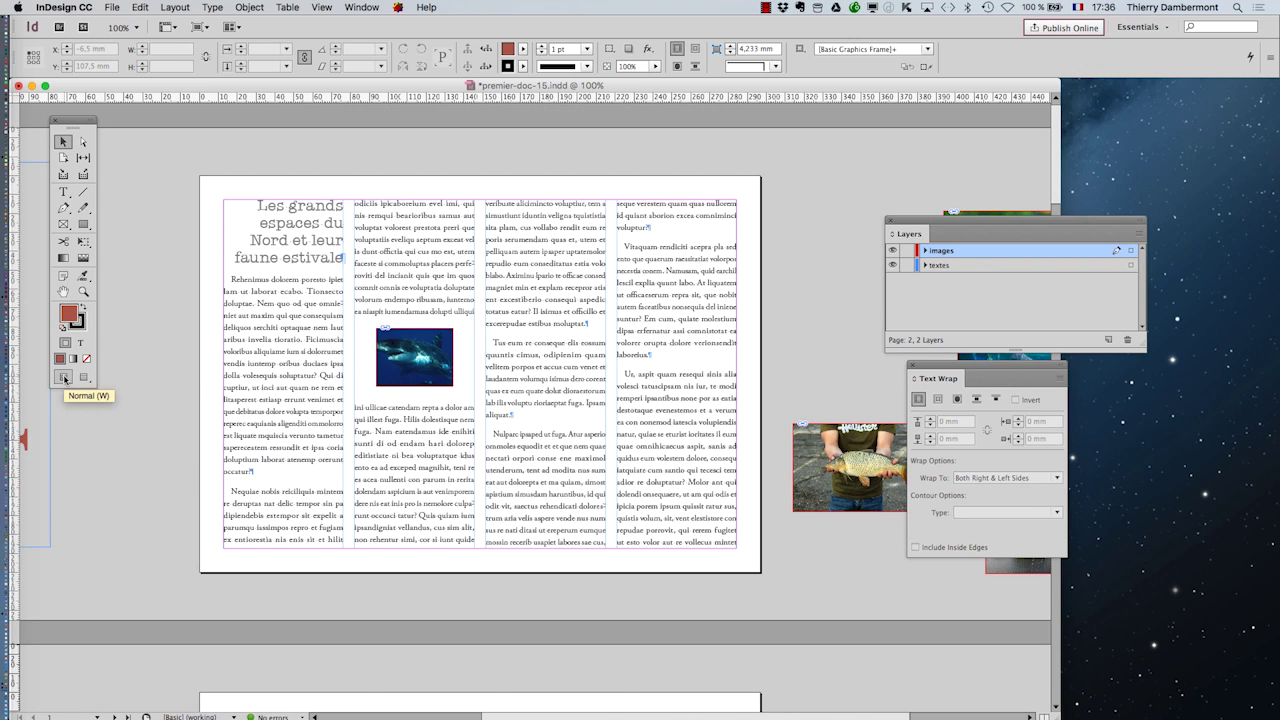
Move the Layers panel clear of the pasteboard images and cut the small orange fish image with the green background
left_click_drag(943, 229, 761, 712)
left_click_drag(631, 714, 766, 714)
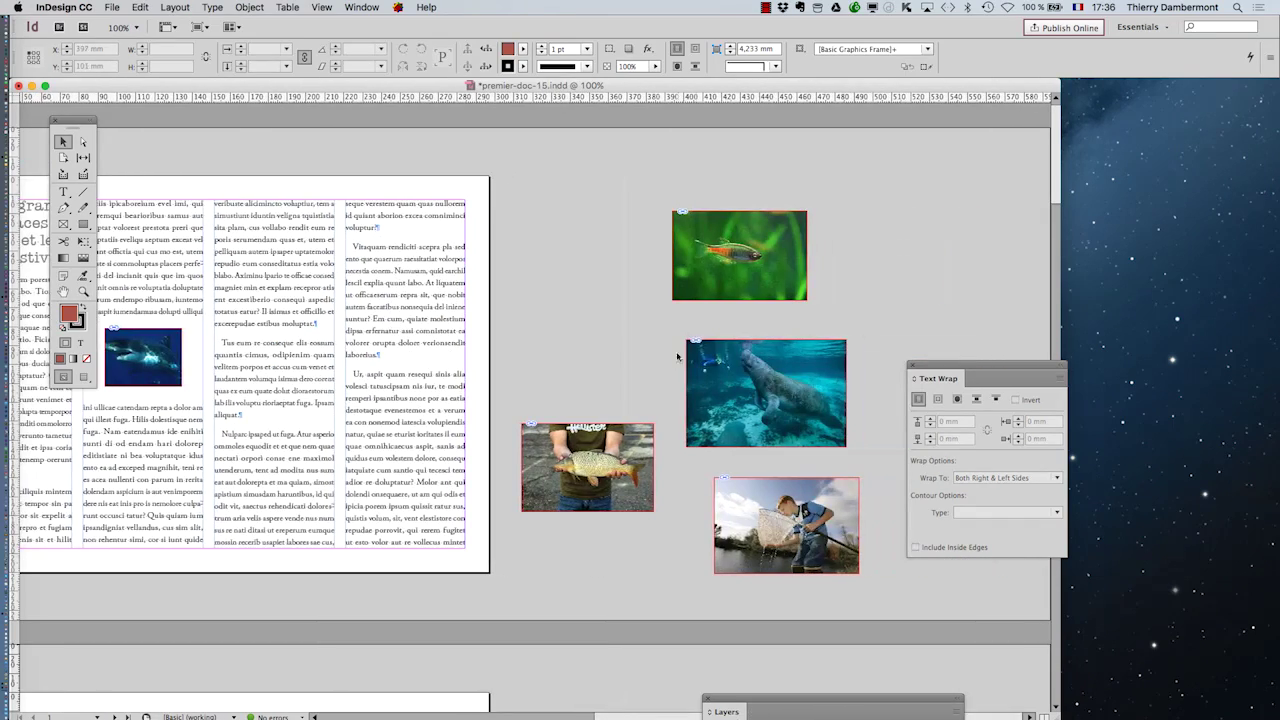
left_click(718, 280)
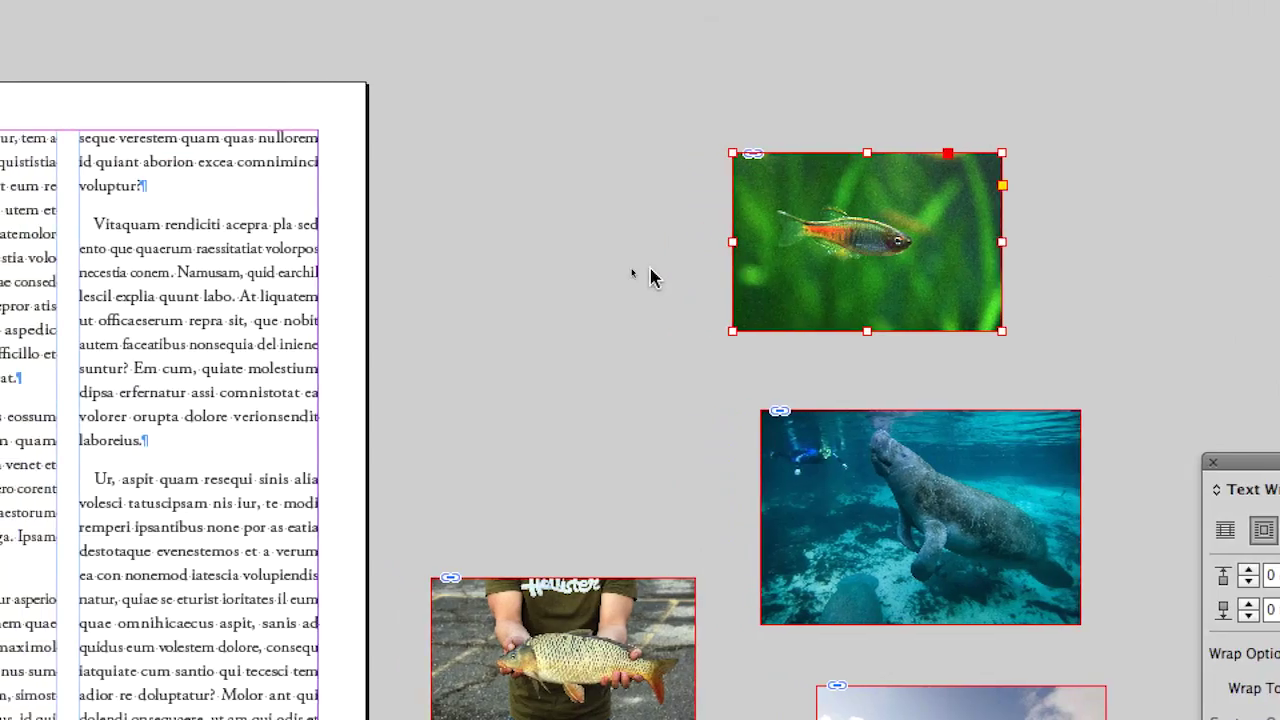
left_click(628, 275)
left_click(685, 283)
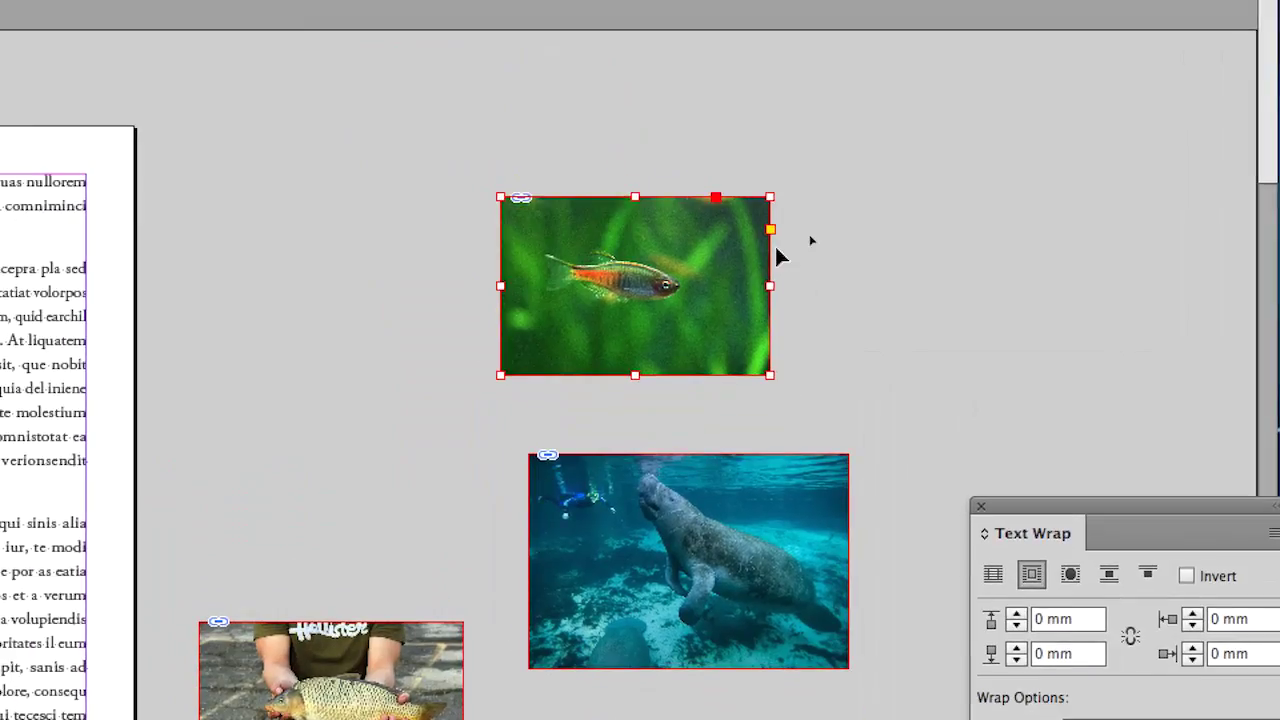
left_click(801, 239)
left_click(749, 255)
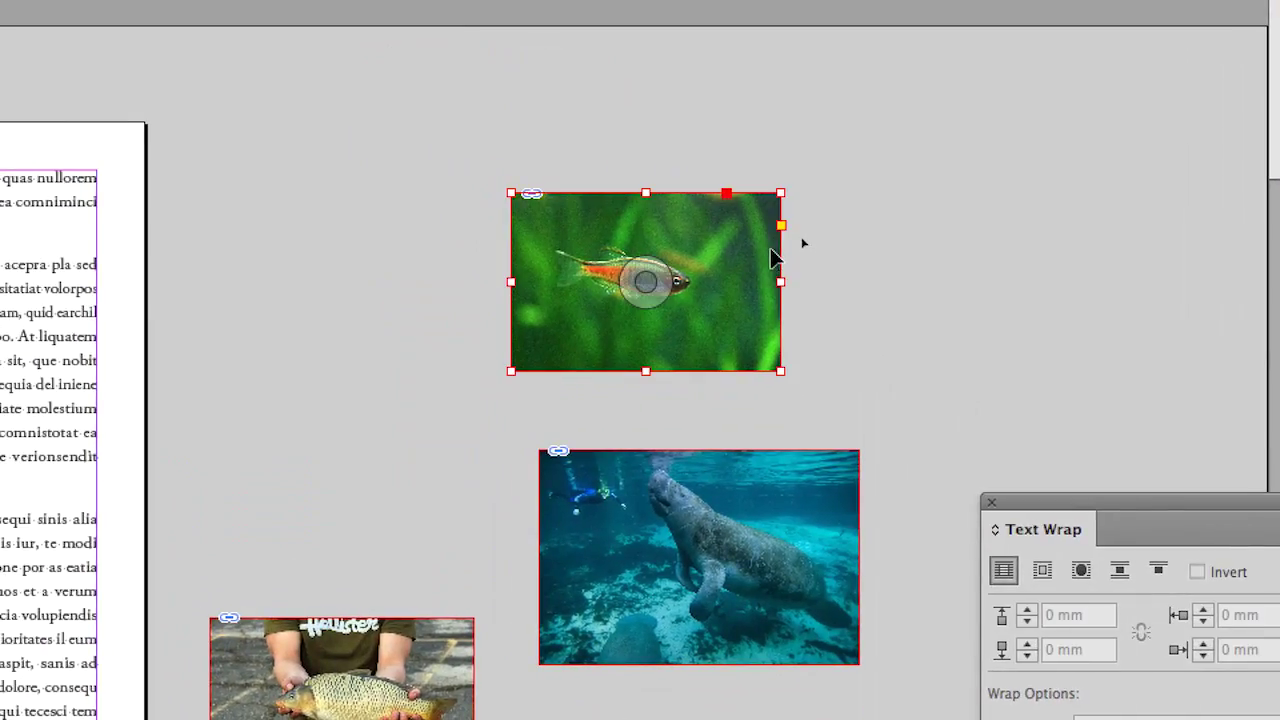
key("Delete")
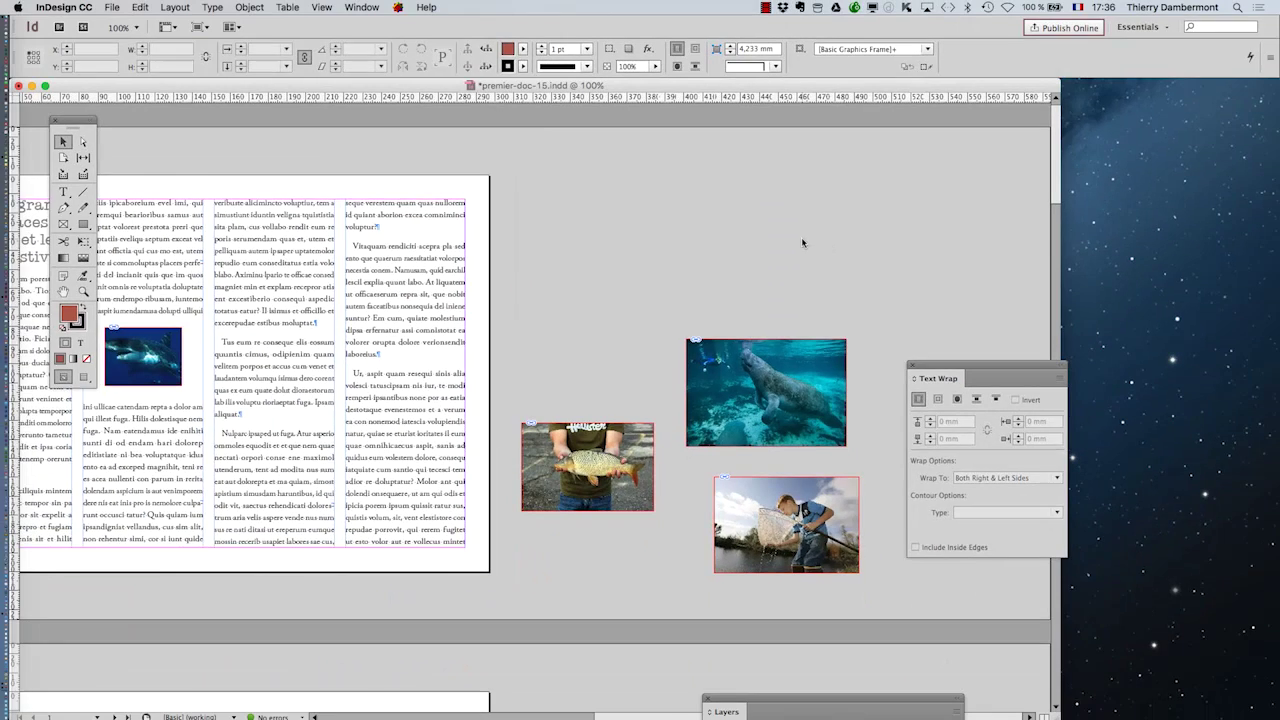
Paste the green-background fish image onto the third page, which starts with "Second sous-titre"
key("super+minus")
scroll(590, 455, "down", 5)
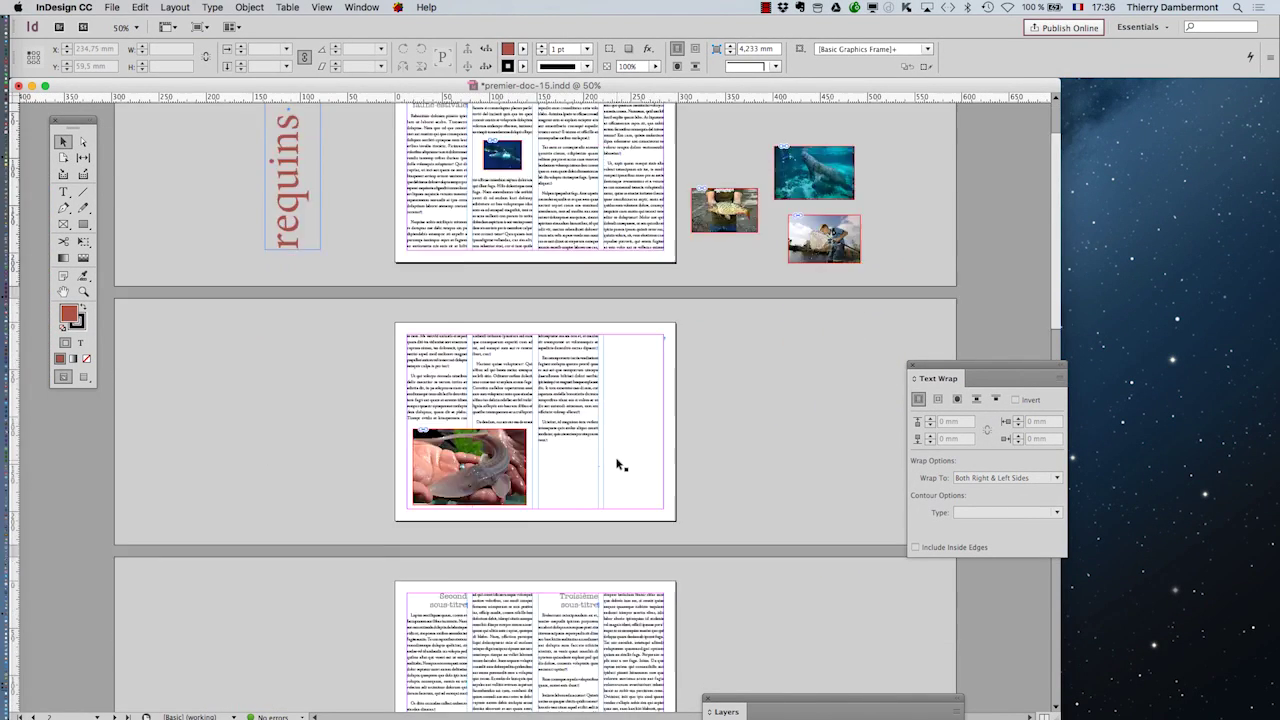
key("super+equal")
key("super+equal")
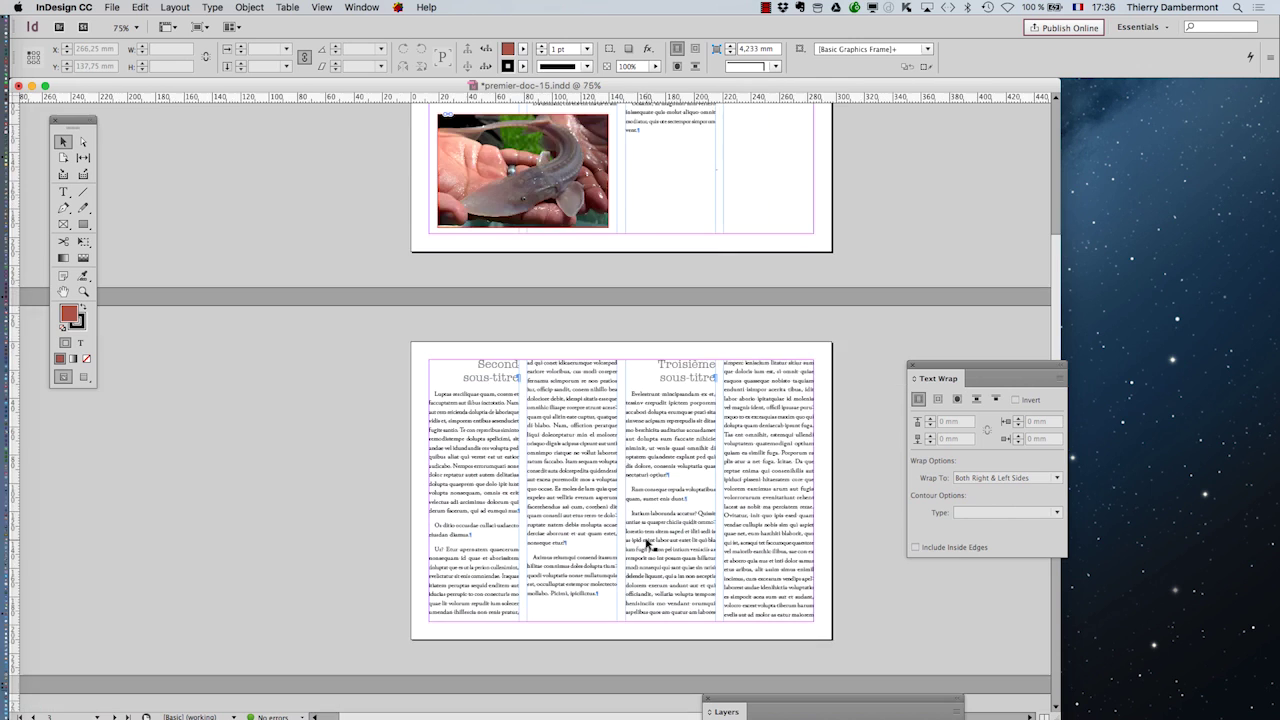
left_click(63, 291)
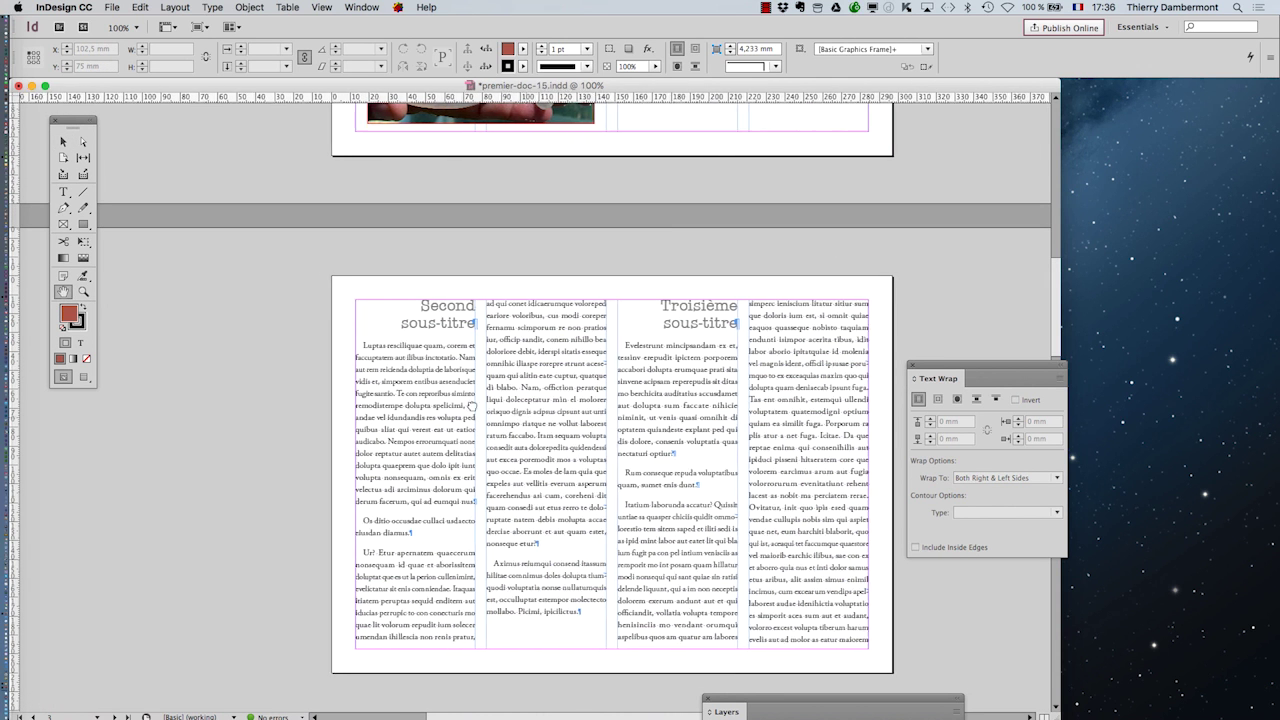
left_click_drag(528, 426, 320, 302)
key("super+v")
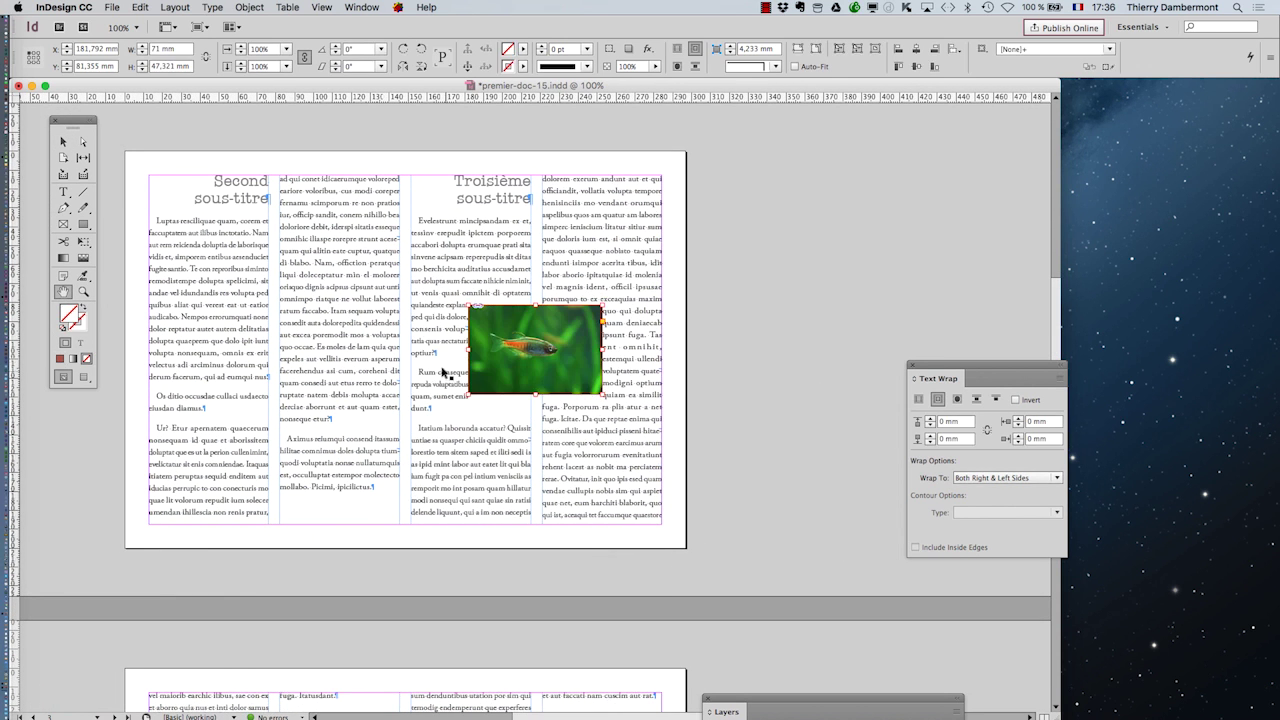
Enlarge the pasted fish image to about 340.6 × 227 mm with the Free Transform tool, extending it past the page edges
left_click(83, 241)
left_click_drag(468, 305, 213, 131)
left_click_drag(601, 395, 846, 574)
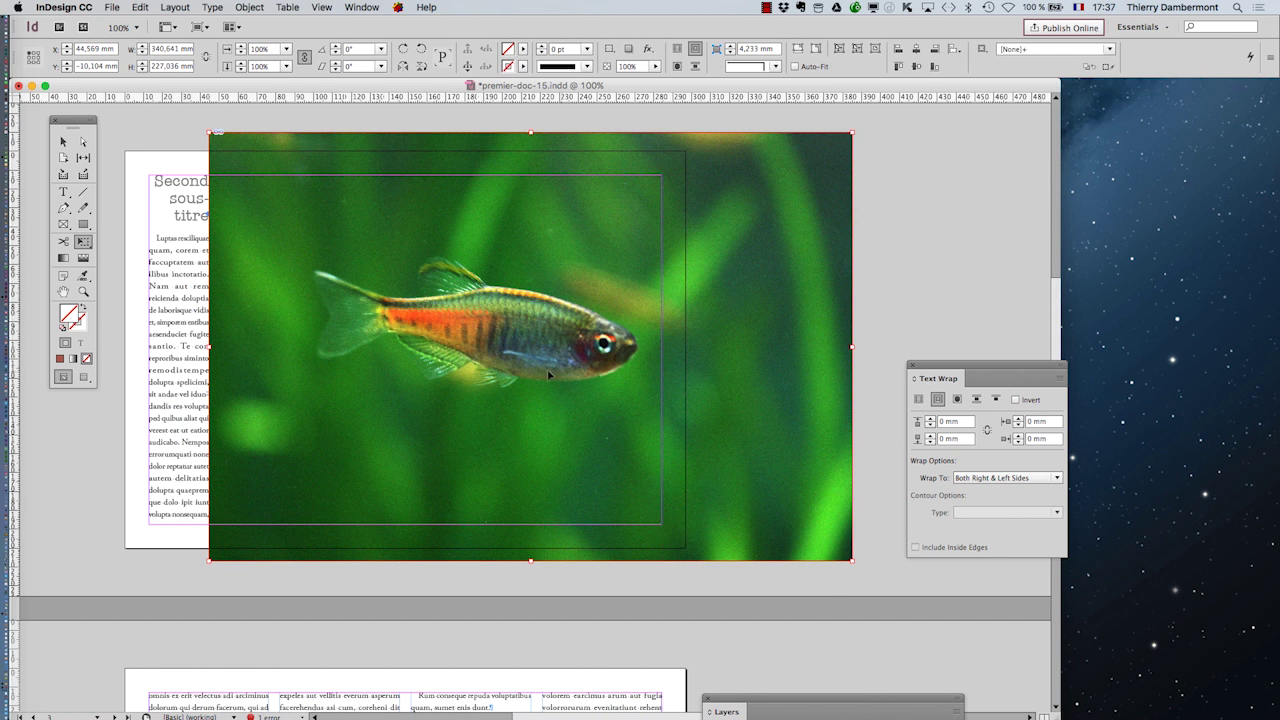
Compare the third page in preview and normal view modes to examine how the oversized fish image is trimmed
left_click(84, 378)
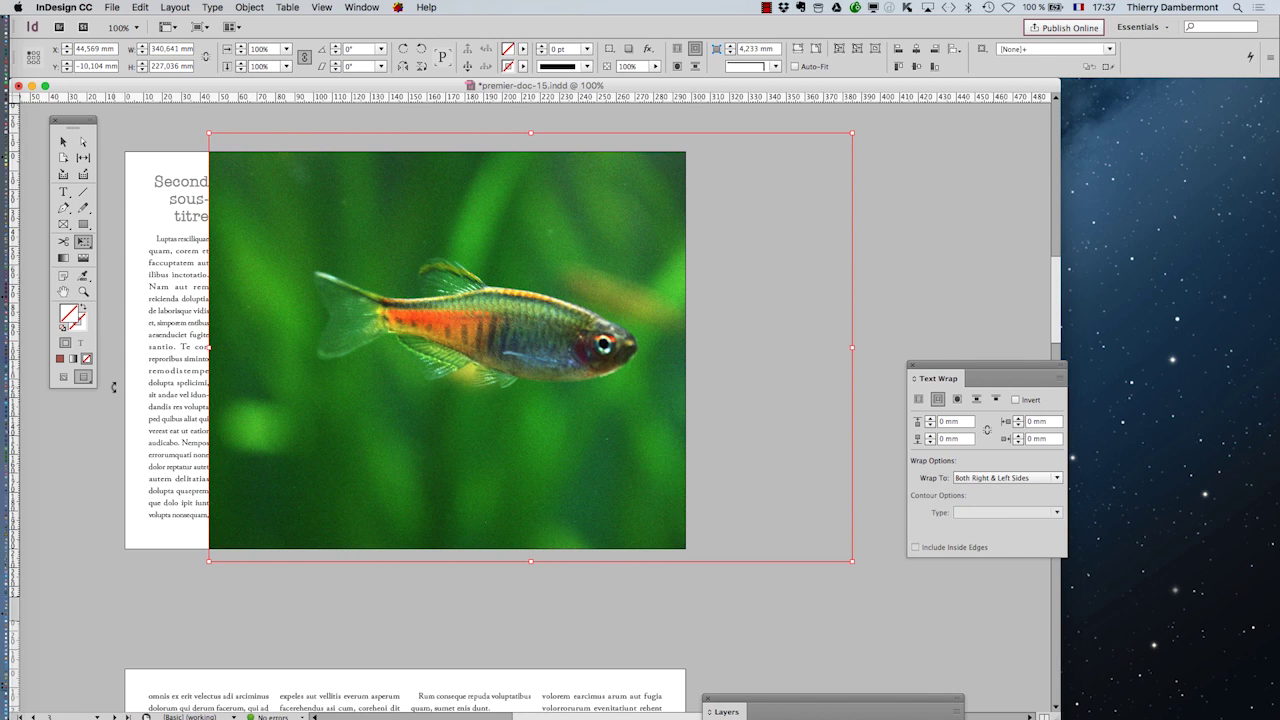
left_click(63, 377)
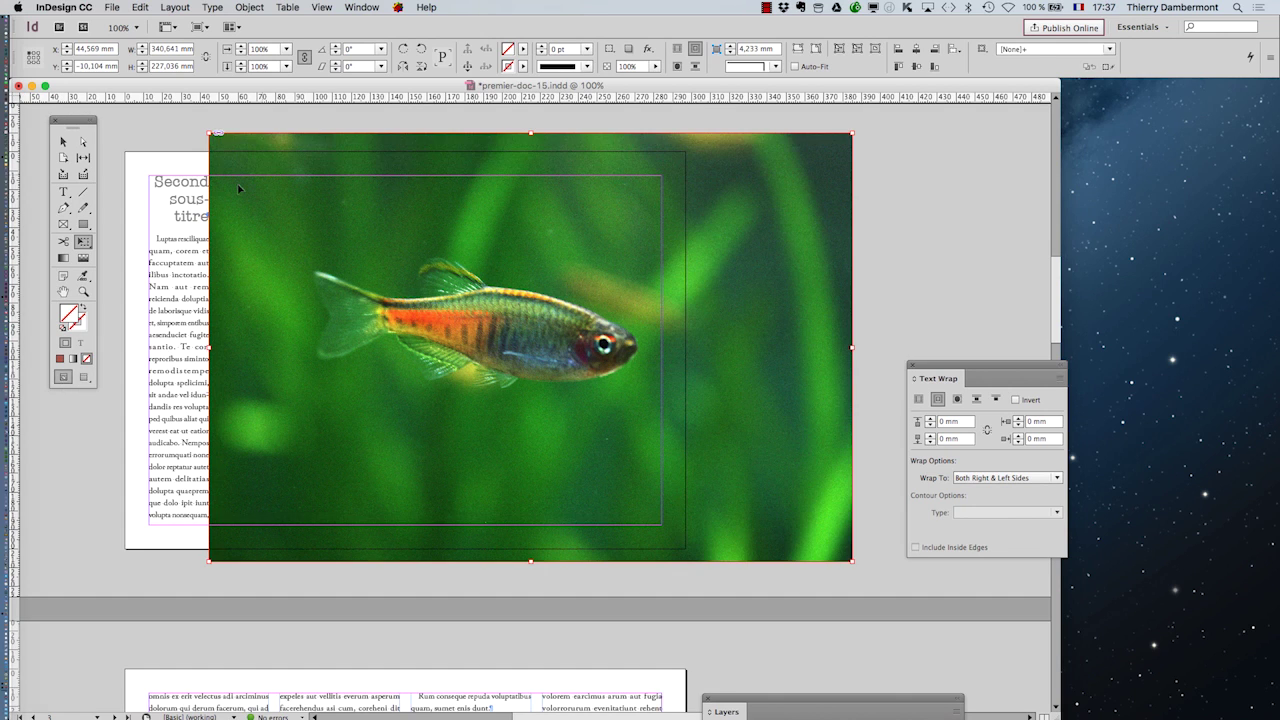
left_click(84, 379)
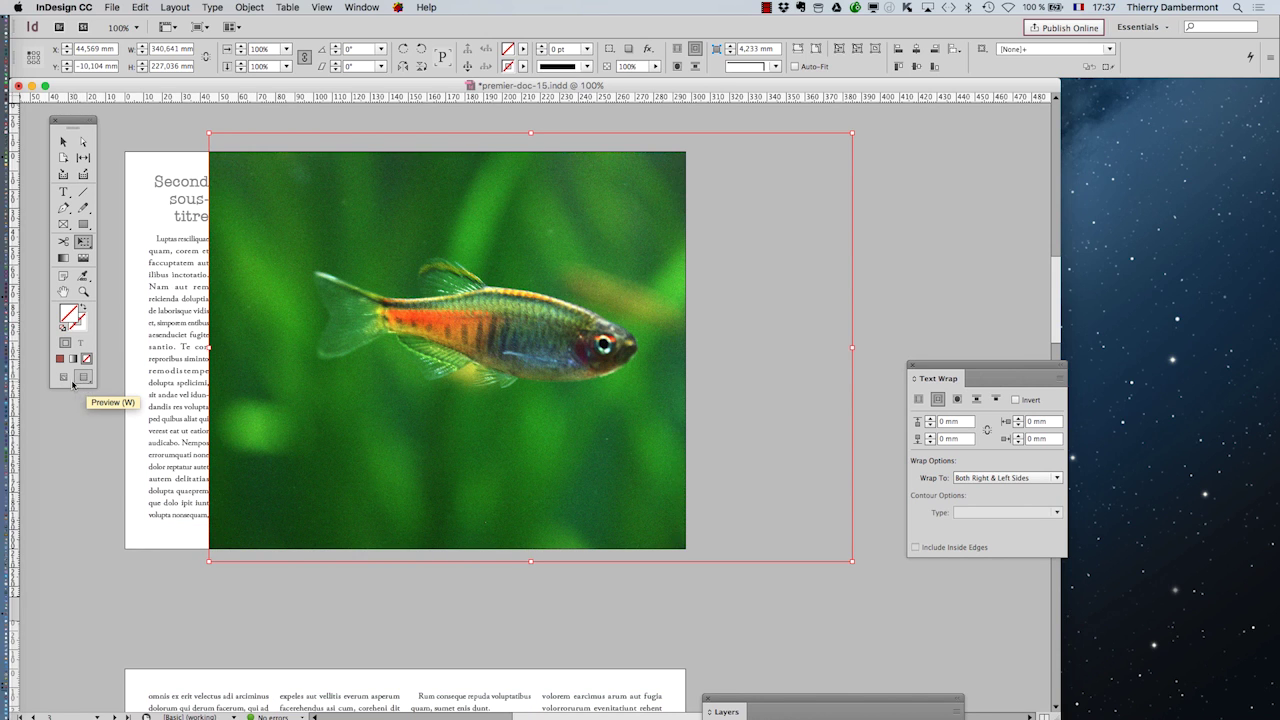
left_click(63, 377)
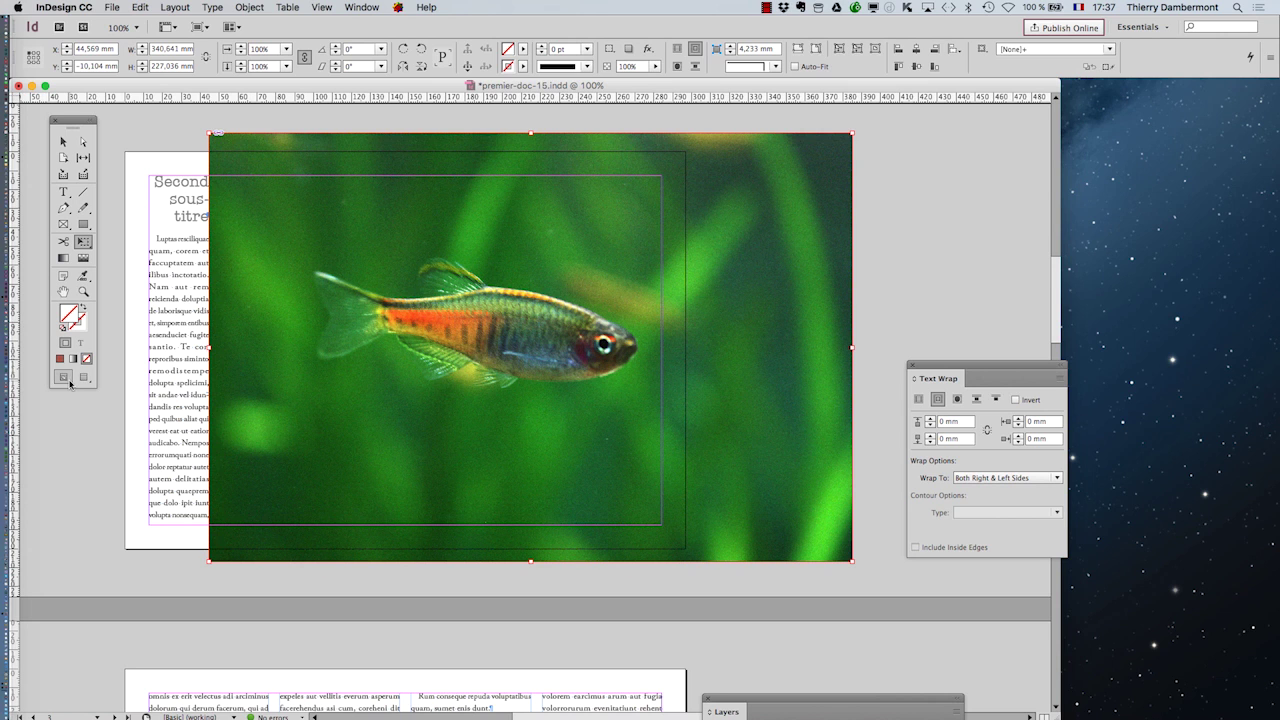
left_click(84, 379)
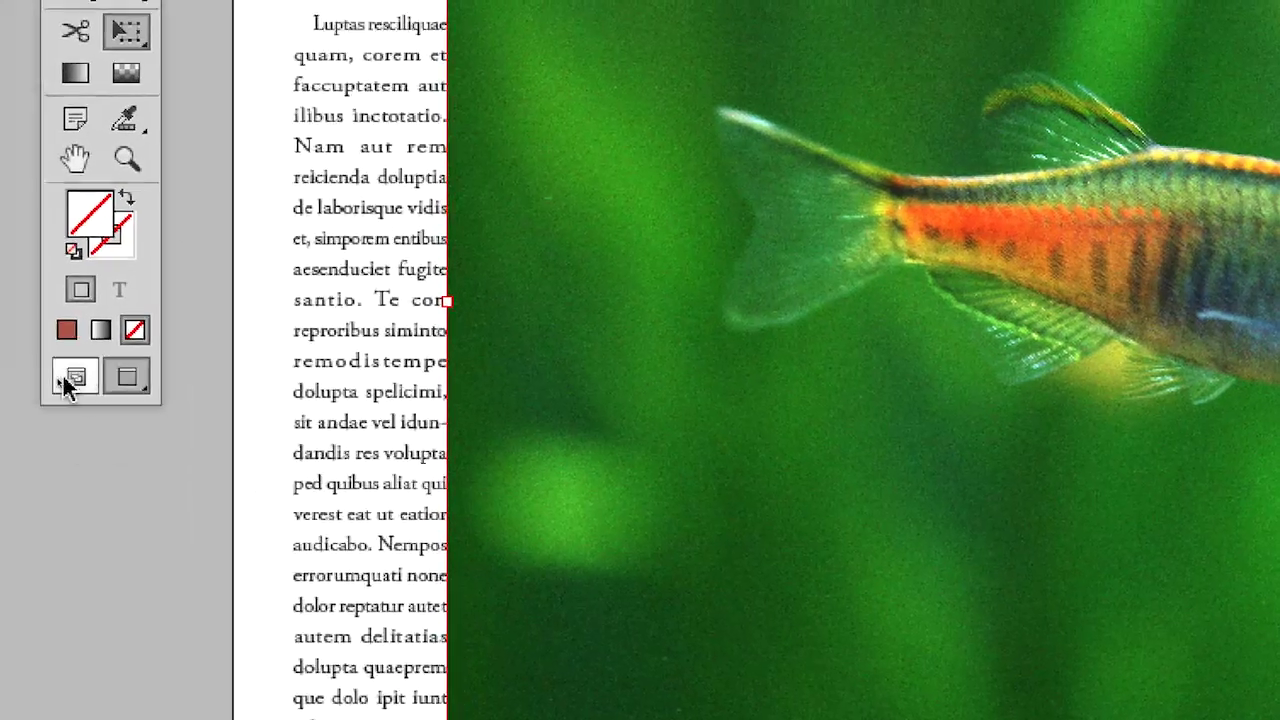
left_click(35, 371)
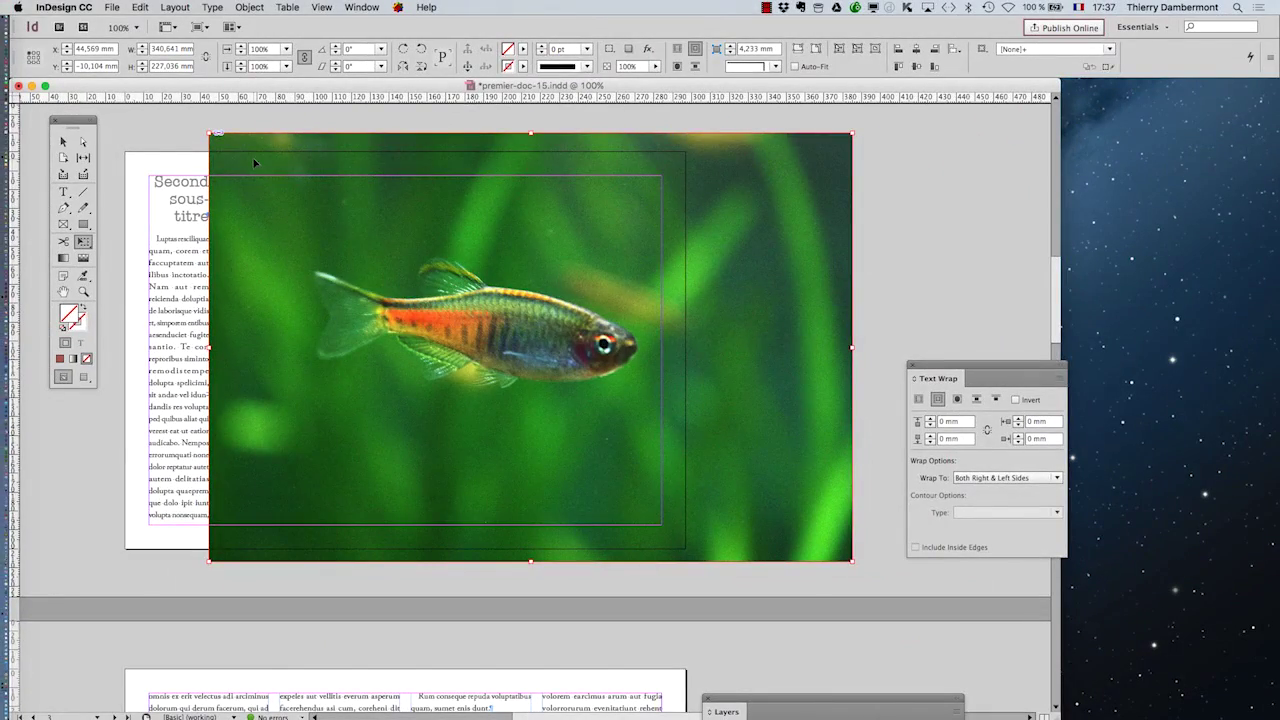
Move the fish image to X about 151.1 mm and crop its frame from the right side to about 157.9 mm wide
left_click_drag(254, 163, 486, 174)
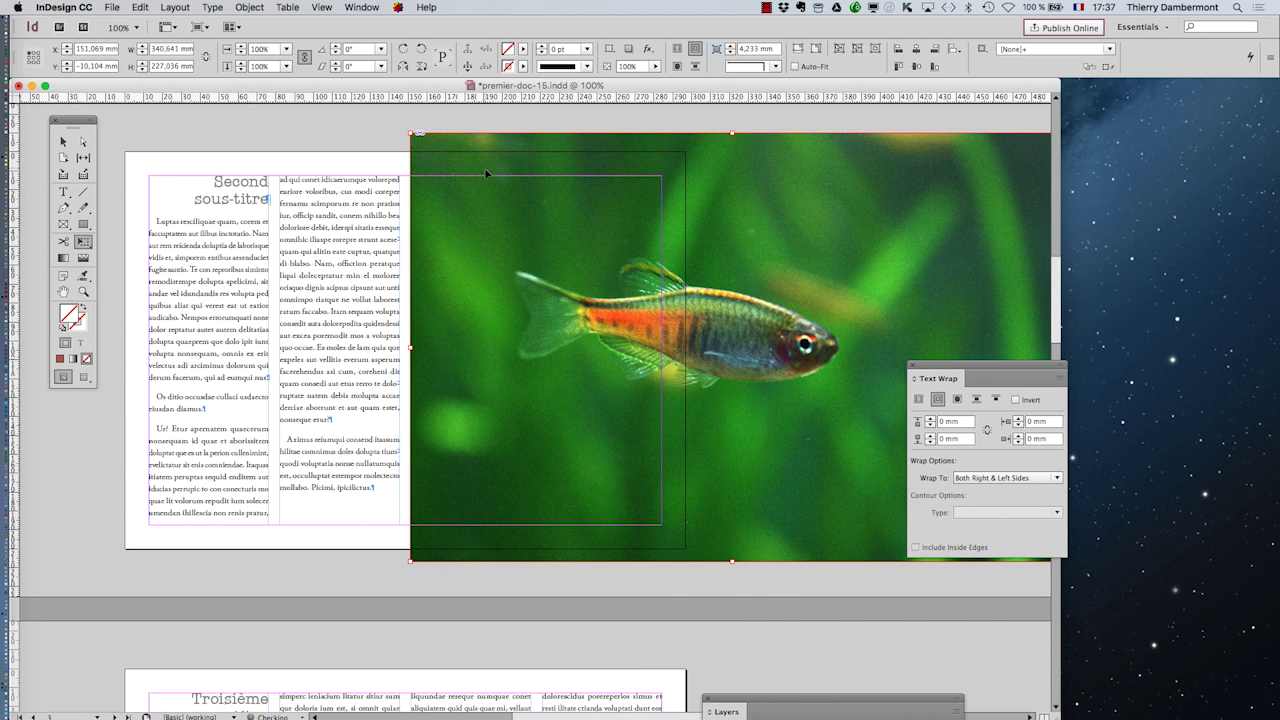
scroll(535, 350, "right", 5)
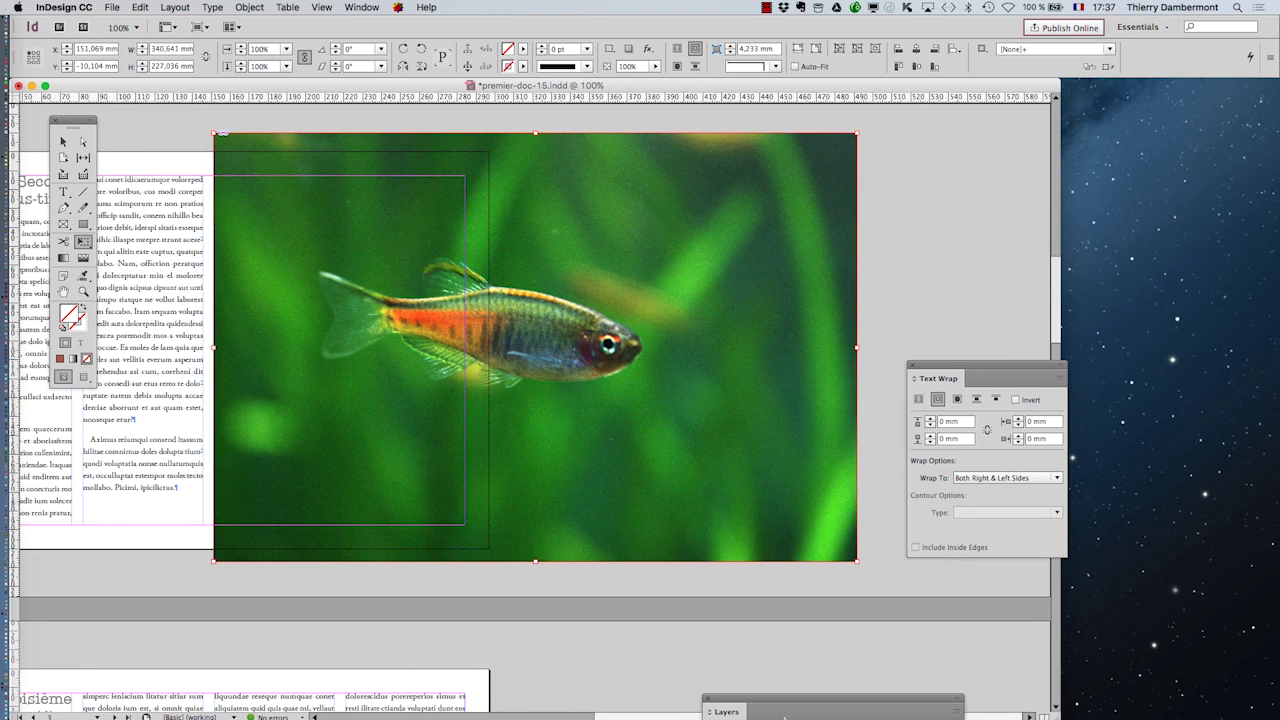
left_click(63, 143)
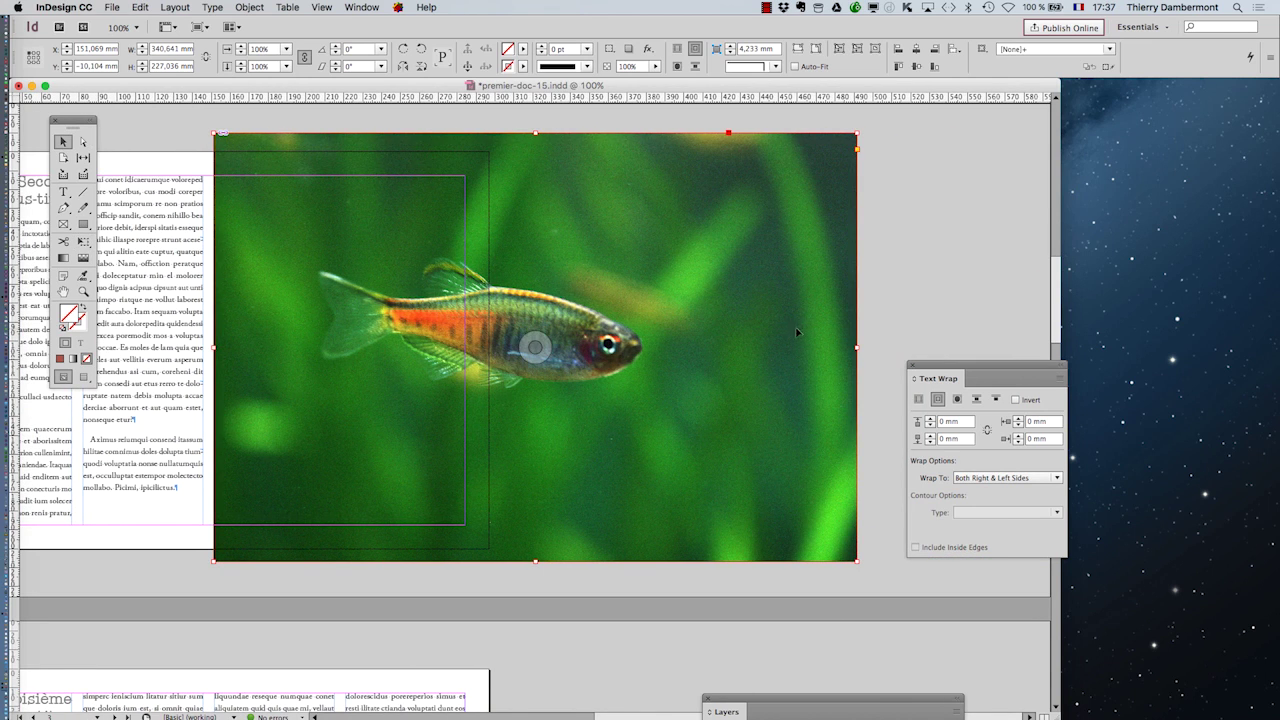
left_click_drag(858, 347, 512, 329)
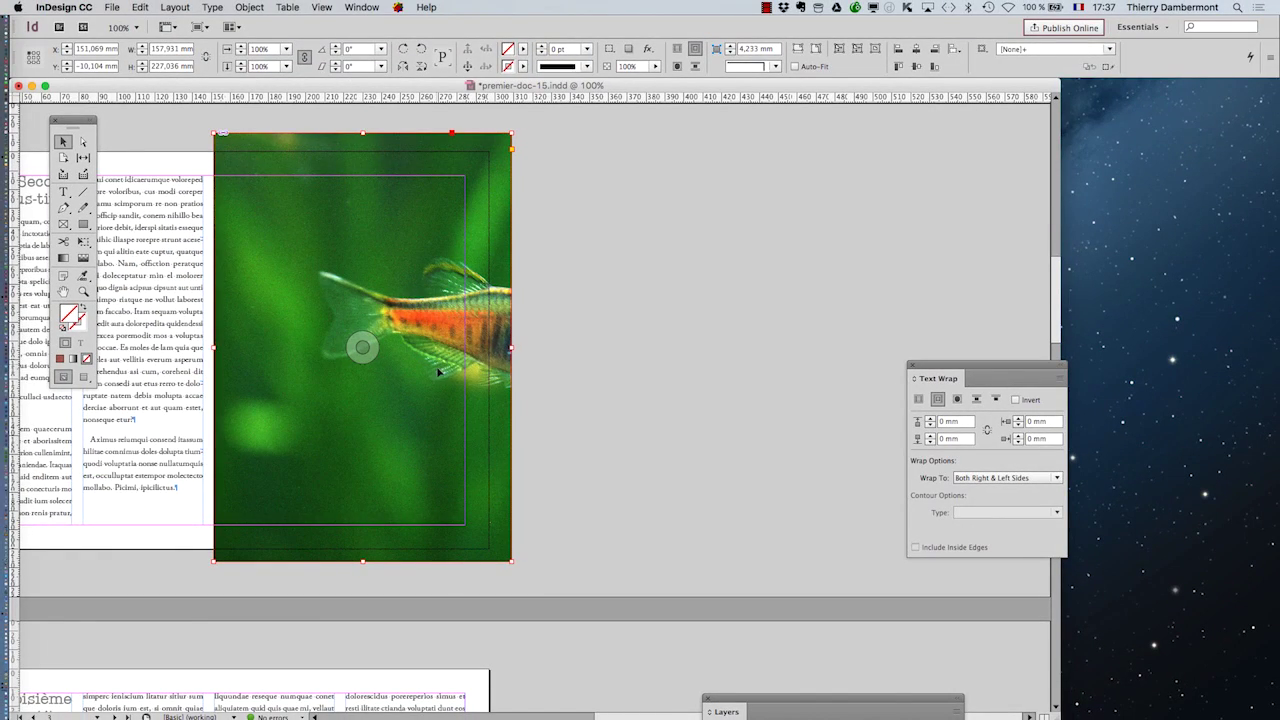
Shift the fish photo about 75 mm left inside its frame and show the third page in preview mode
left_click_drag(657, 714, 508, 714)
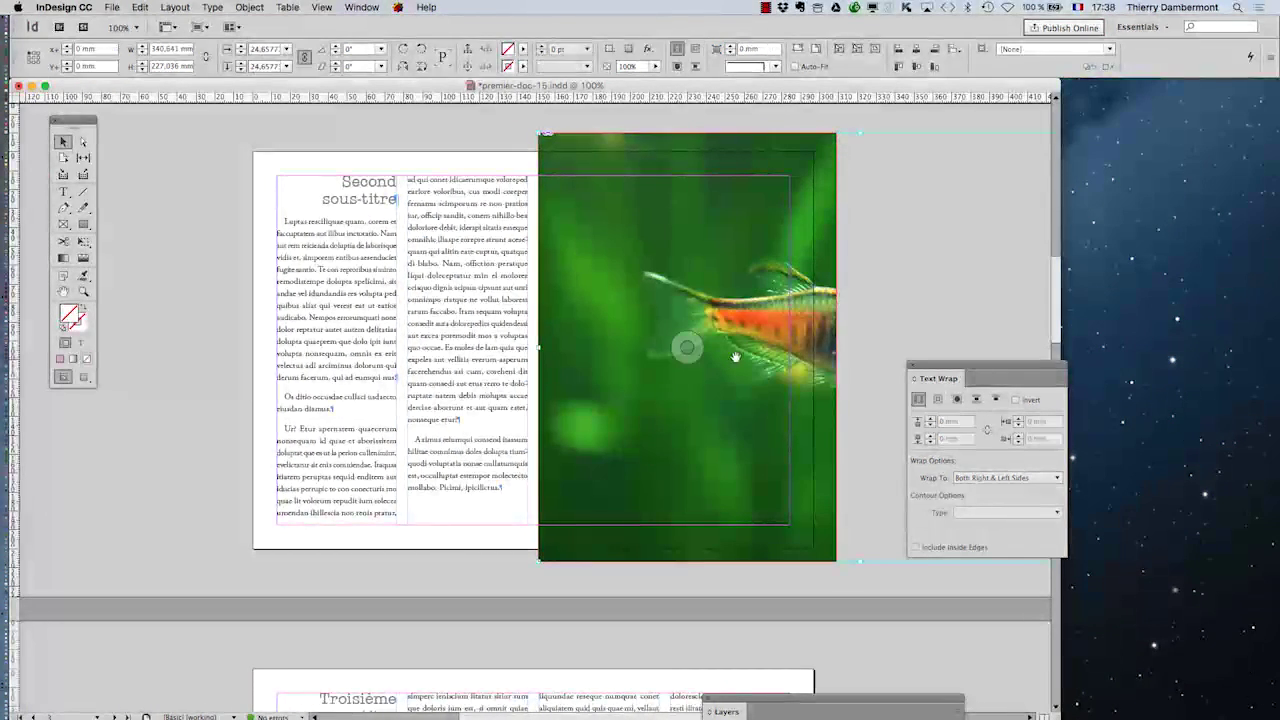
left_click_drag(720, 357, 593, 354)
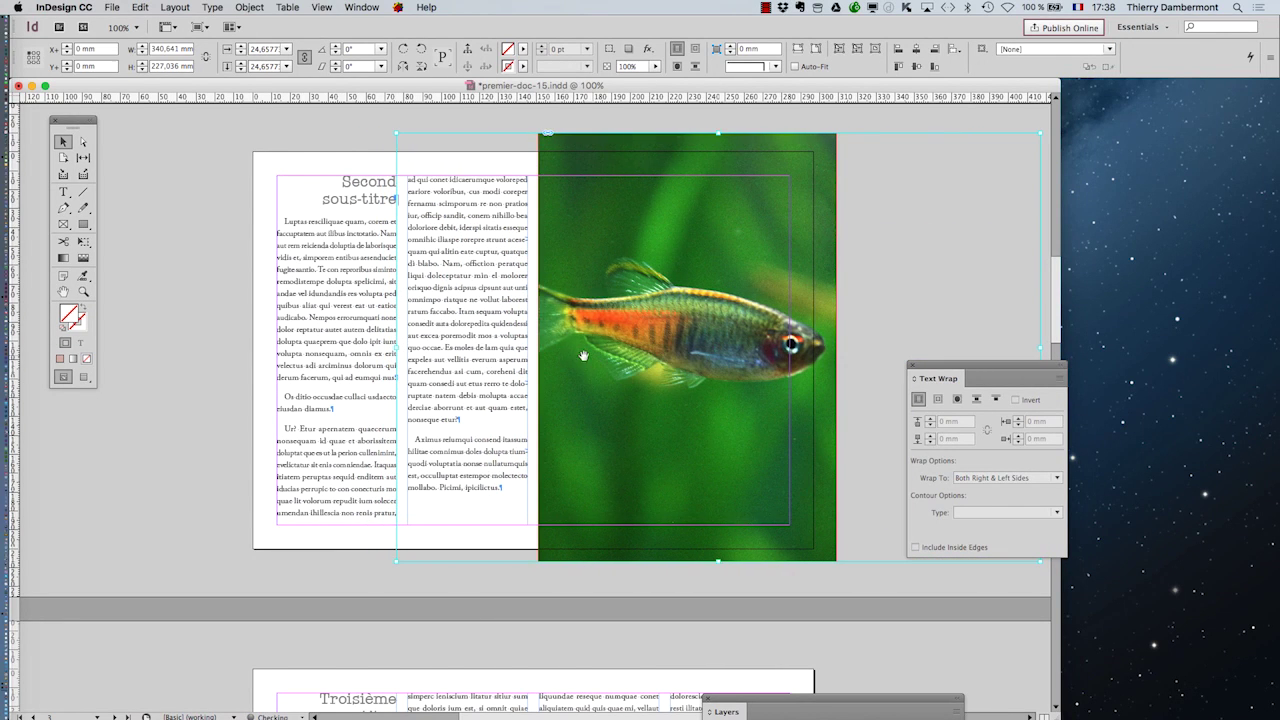
left_click(83, 376)
left_click(227, 410)
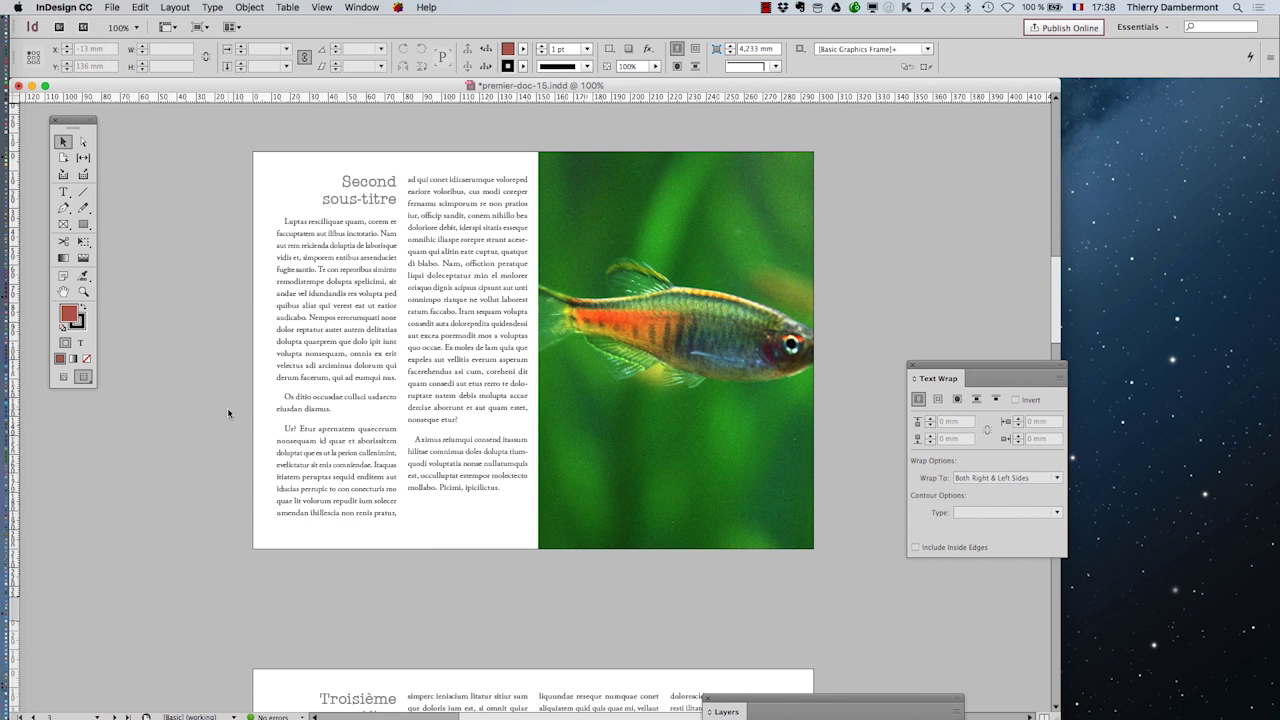
Move the fish frame to X about 160.1 mm and slide the photo inside it to a horizontal offset of about -100.1 mm
left_click(600, 271)
left_click(600, 268)
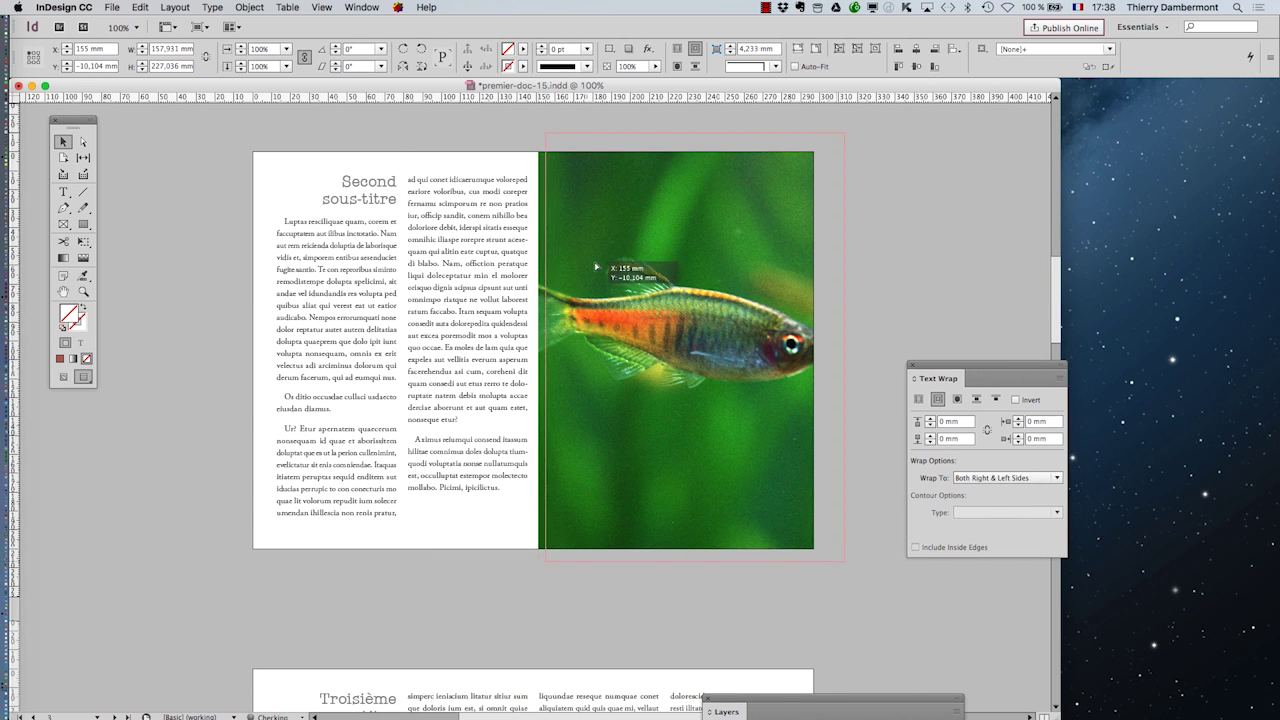
left_click_drag(600, 268, 600, 269)
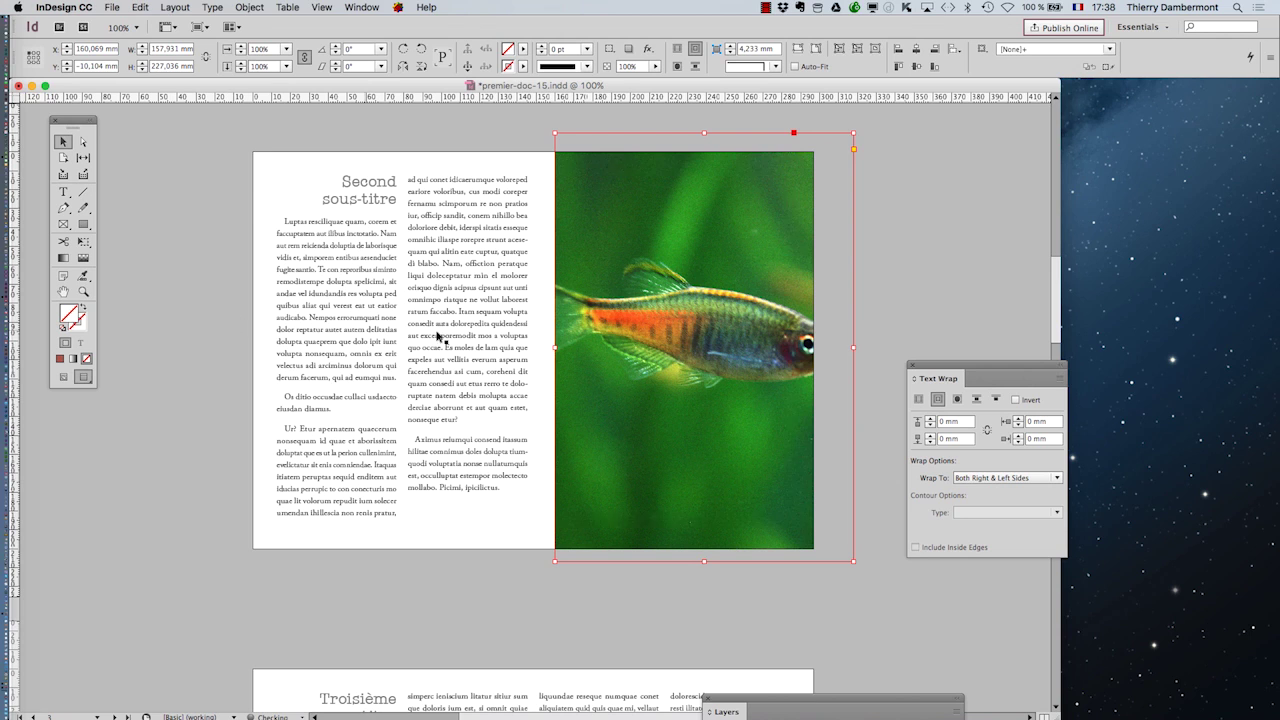
double_click(718, 301)
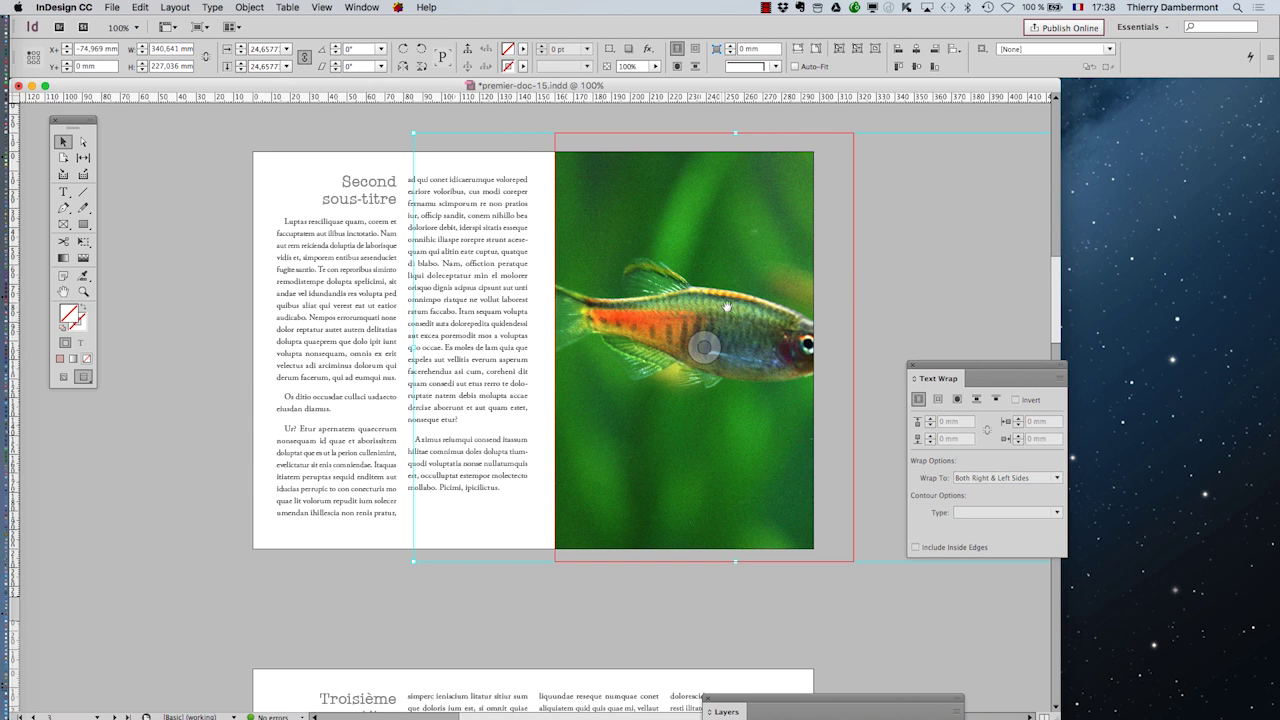
left_click_drag(731, 307, 701, 309)
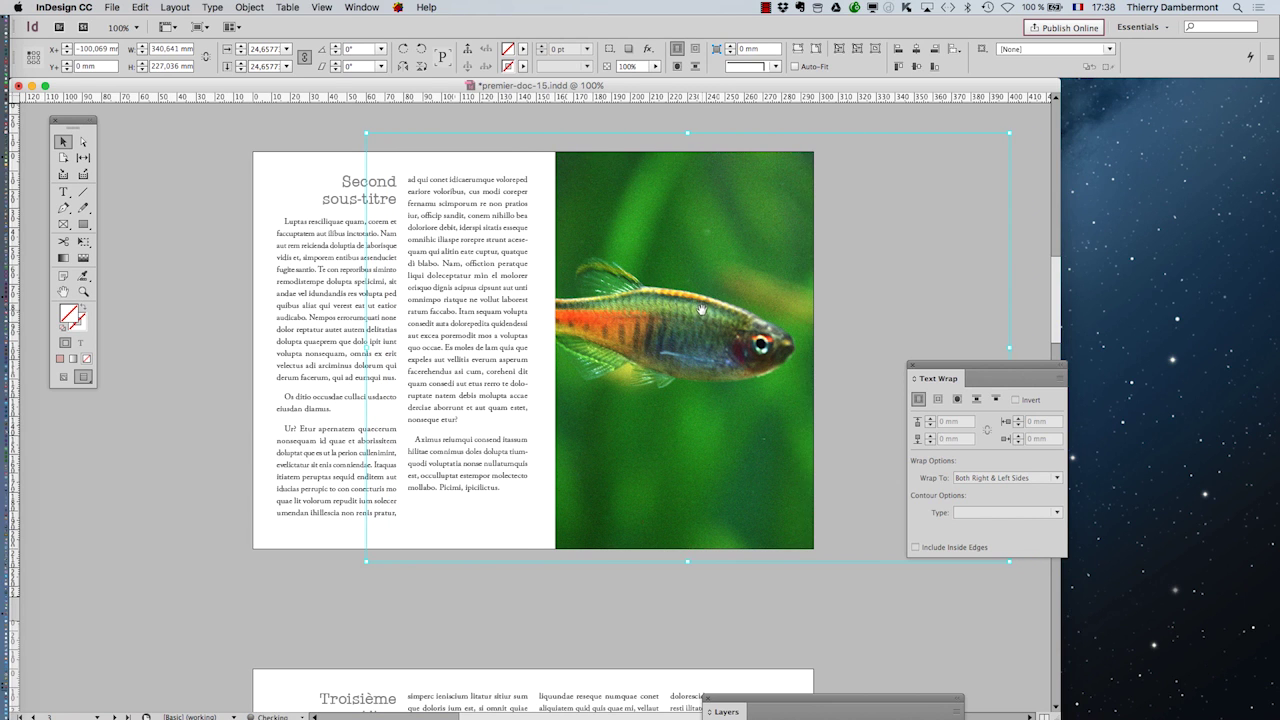
left_click(139, 195)
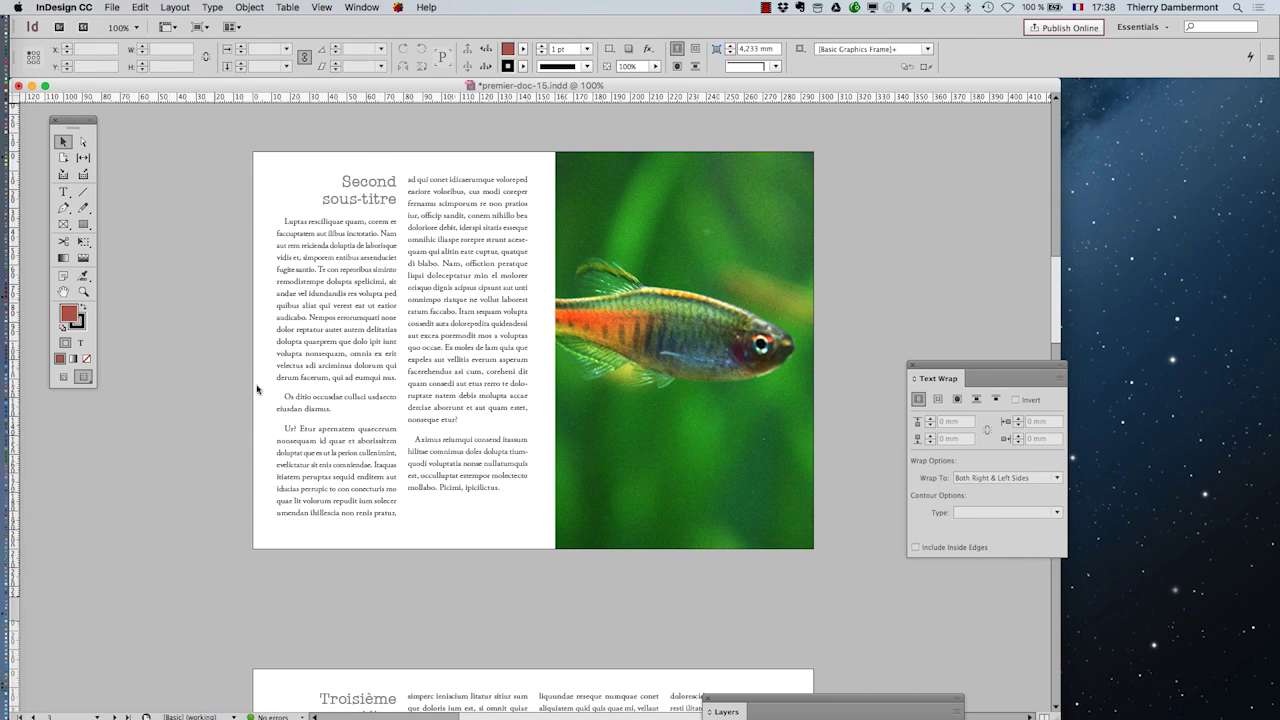
Crop the sturgeon frame on the second page to about 60.6 mm high and shift its photo up about 16.9 mm inside the frame
key("super+minus")
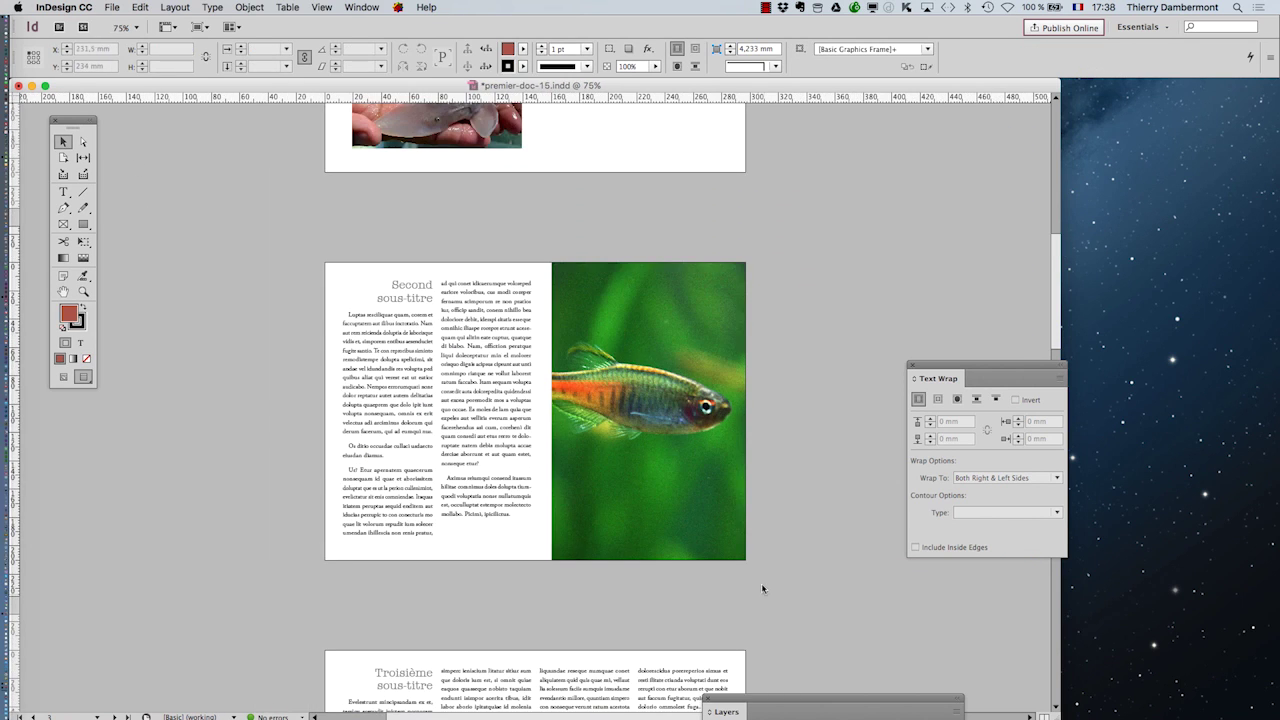
key("super+minus")
scroll(766, 557, "up", 3)
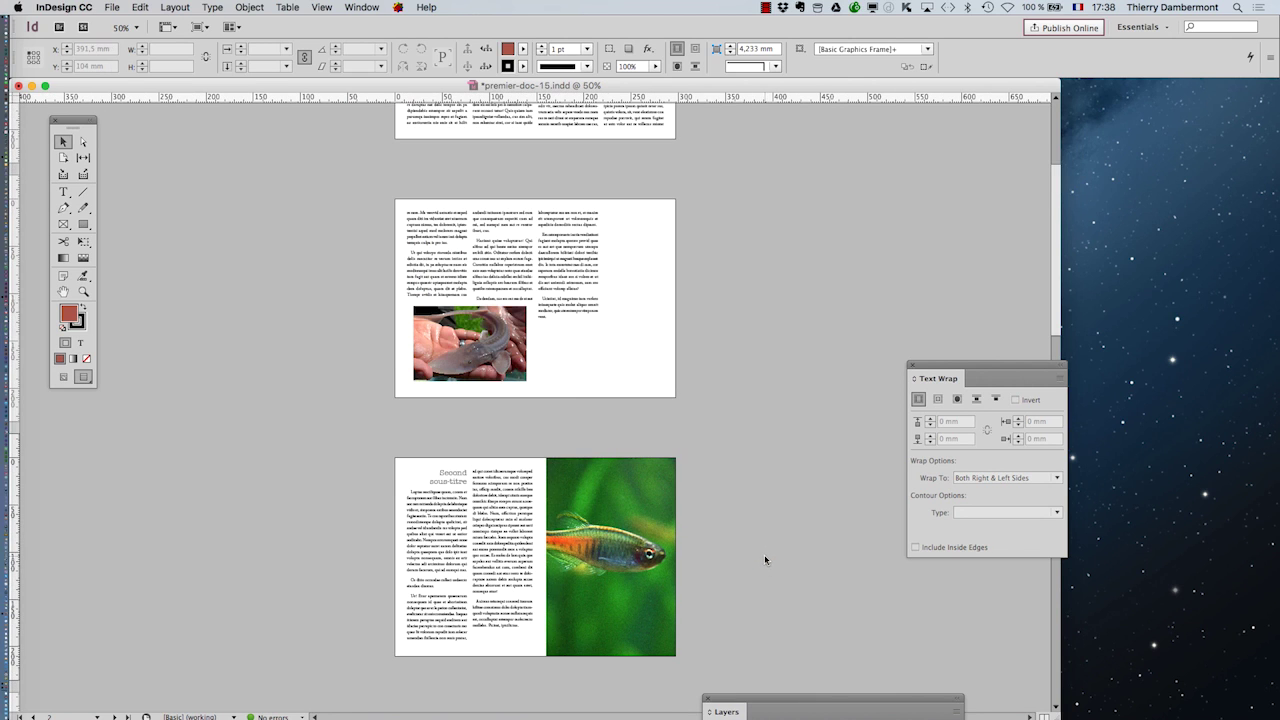
key("super+equal")
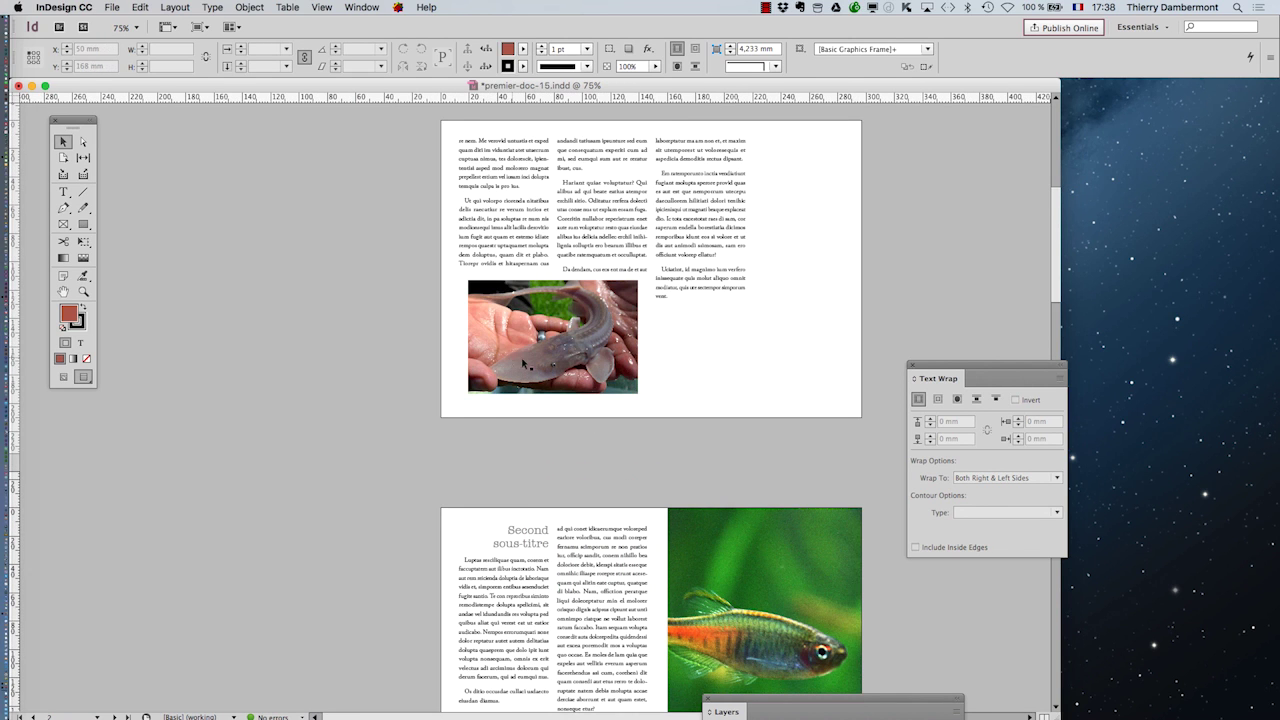
left_click(614, 357)
key("e")
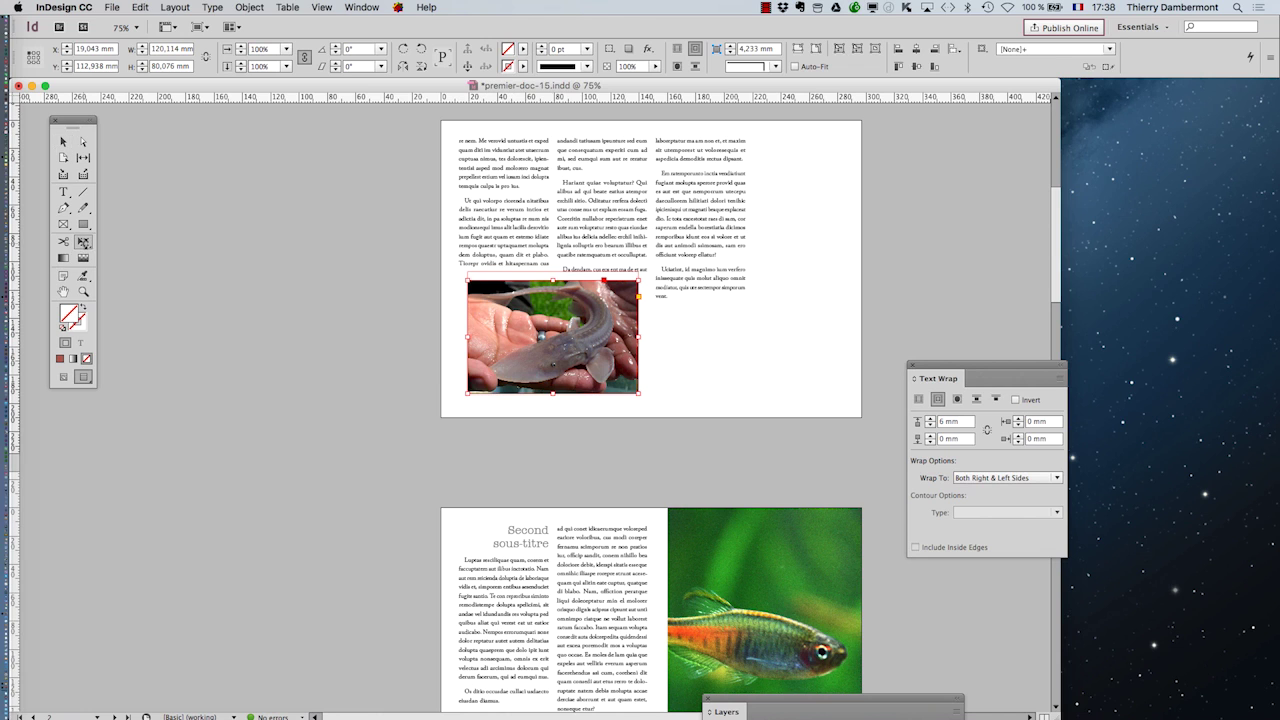
left_click(63, 142)
left_click_drag(554, 393, 578, 333)
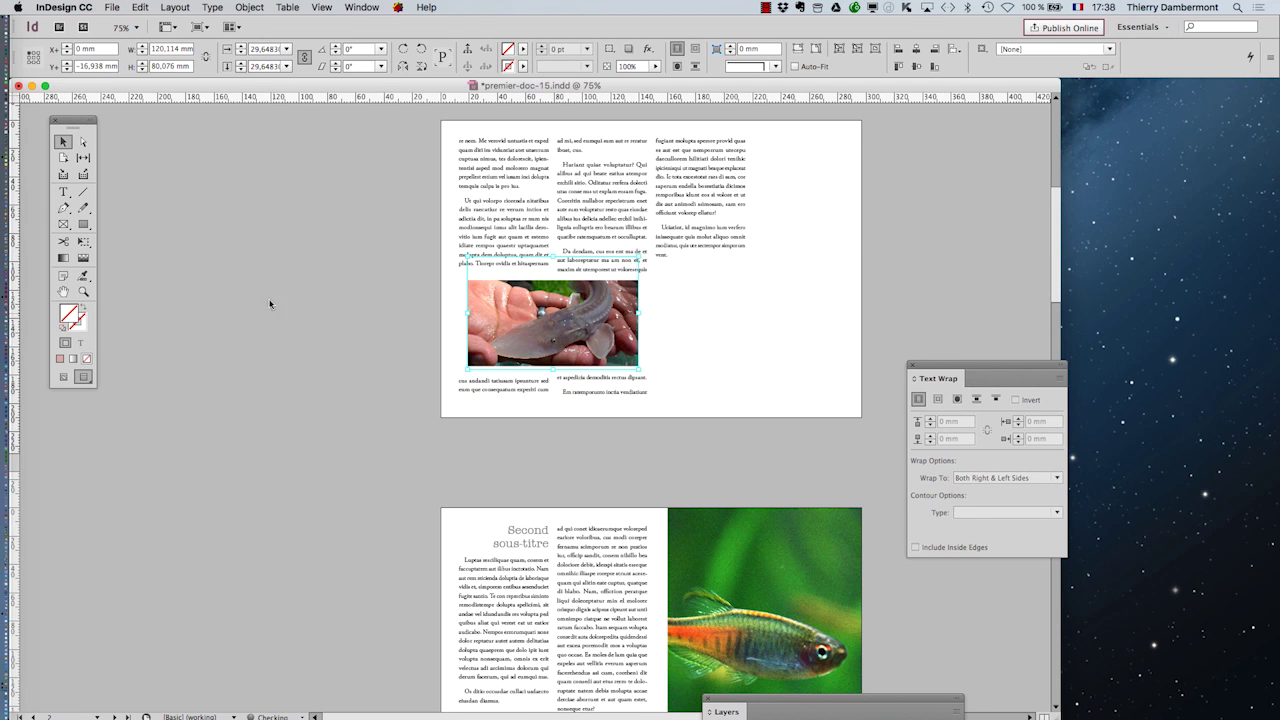
left_click(720, 364)
Move the cropped sturgeon image straight up between the text lines to Y about 74.7 mm
scroll(720, 364, "up", 2)
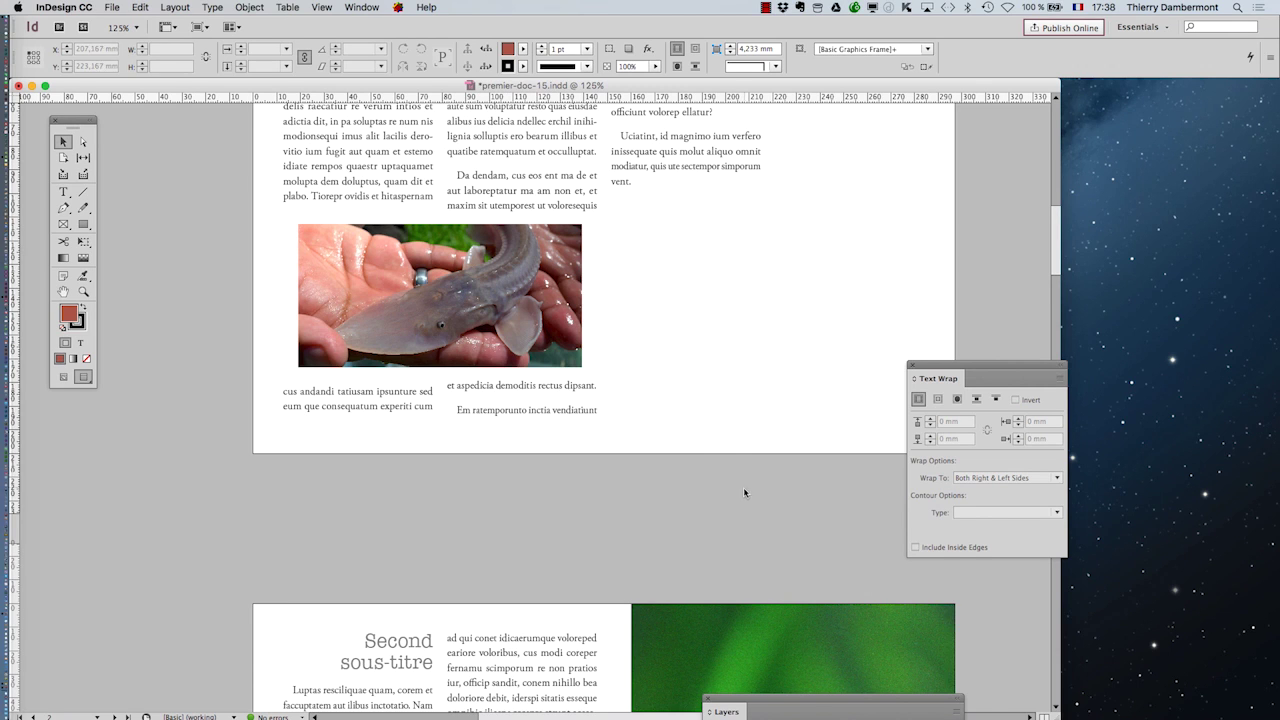
left_click(350, 243)
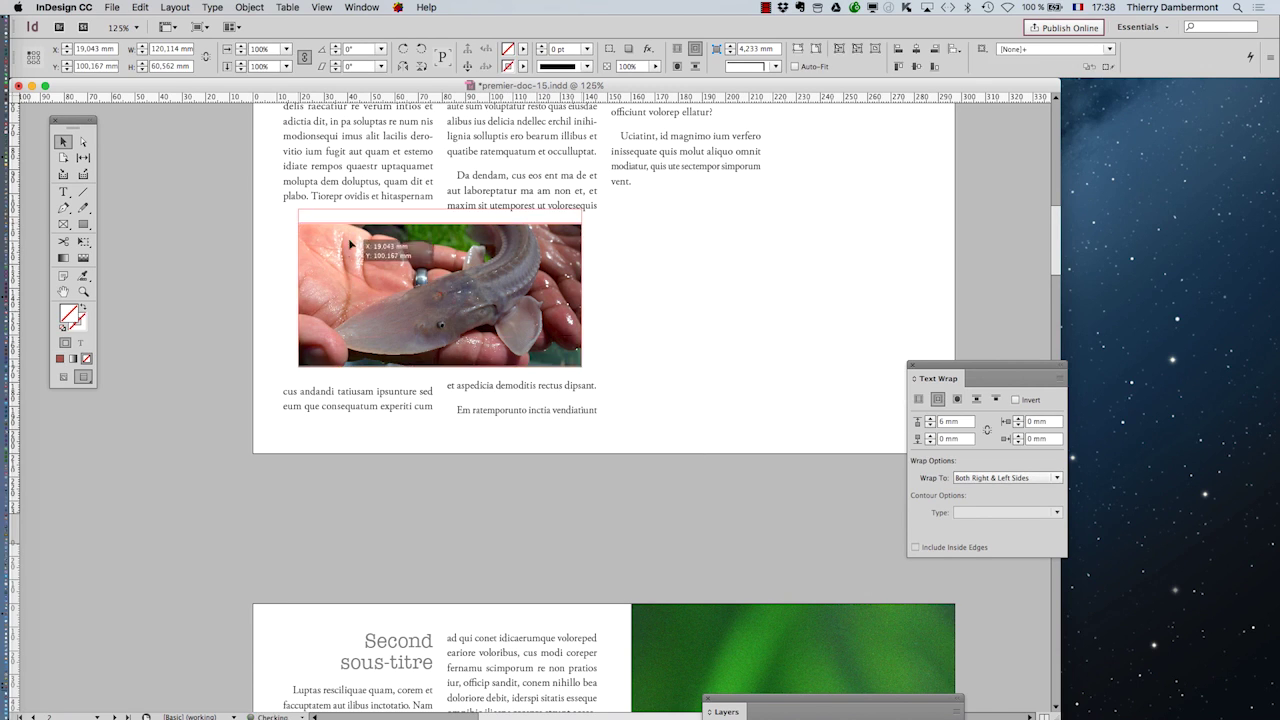
left_click_drag(350, 243, 350, 163)
scroll(645, 429, "up", 2)
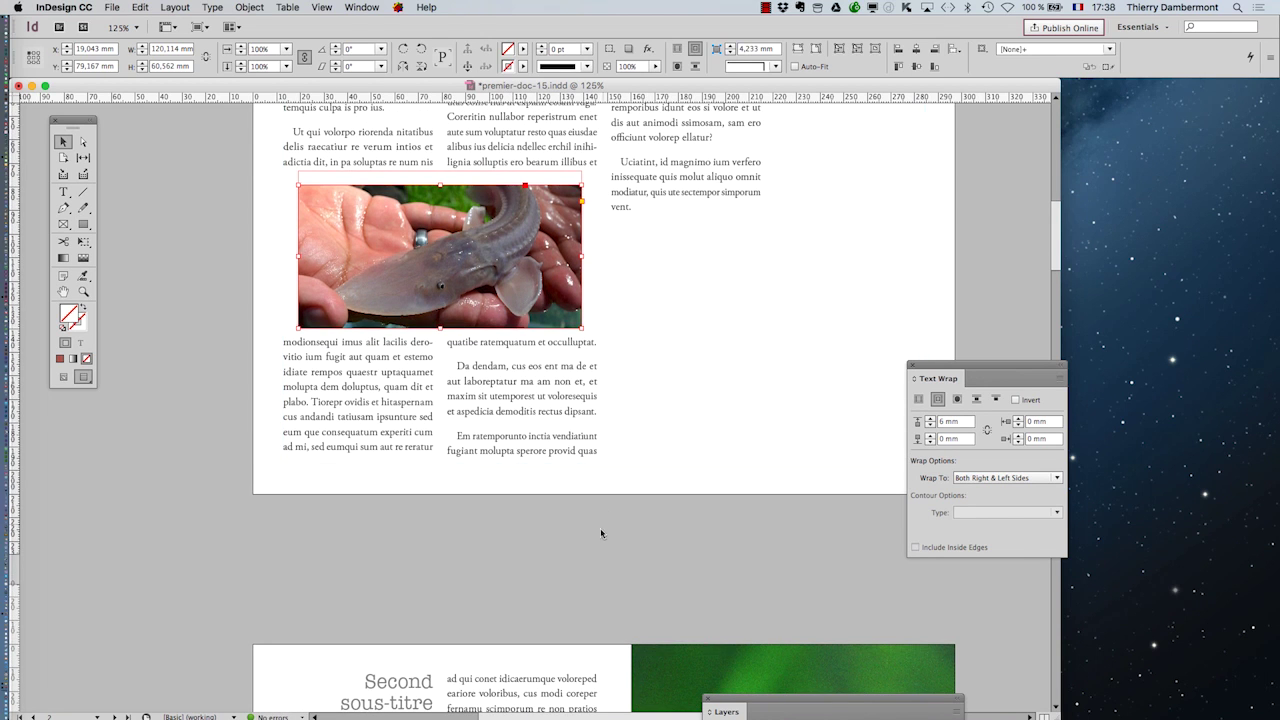
left_click(600, 533)
scroll(718, 563, "down", 1)
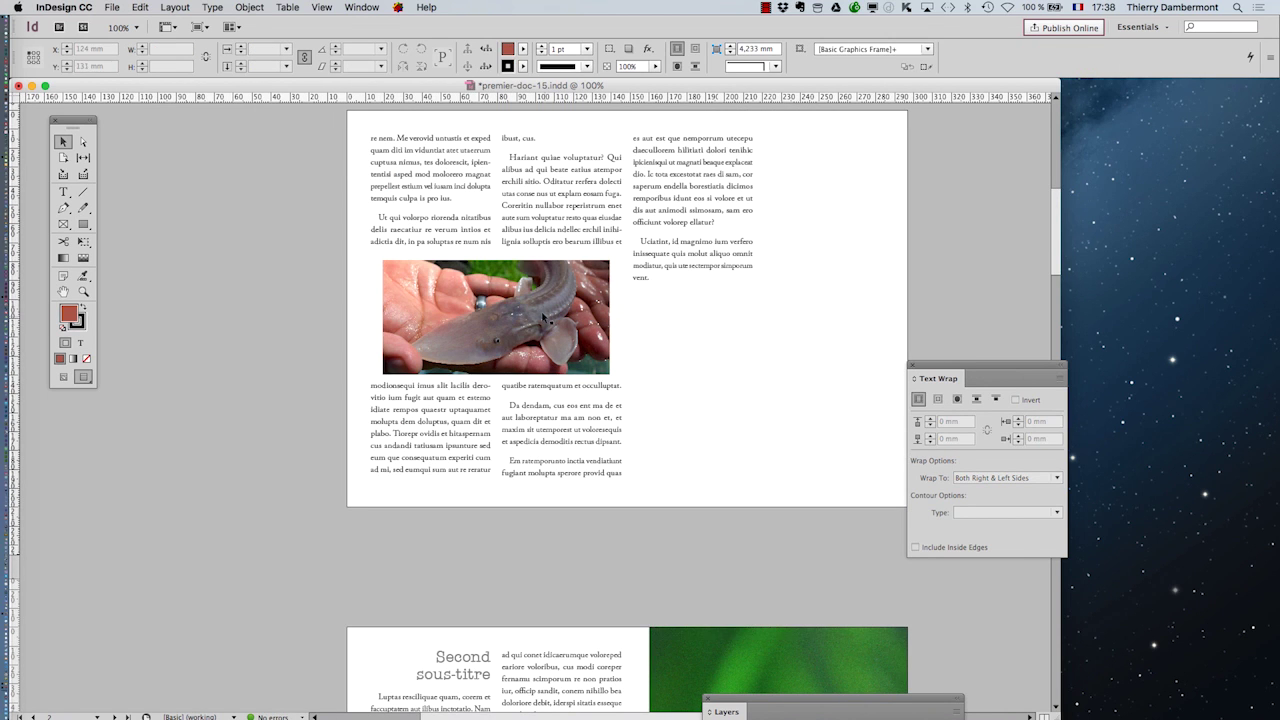
left_click_drag(543, 317, 543, 307)
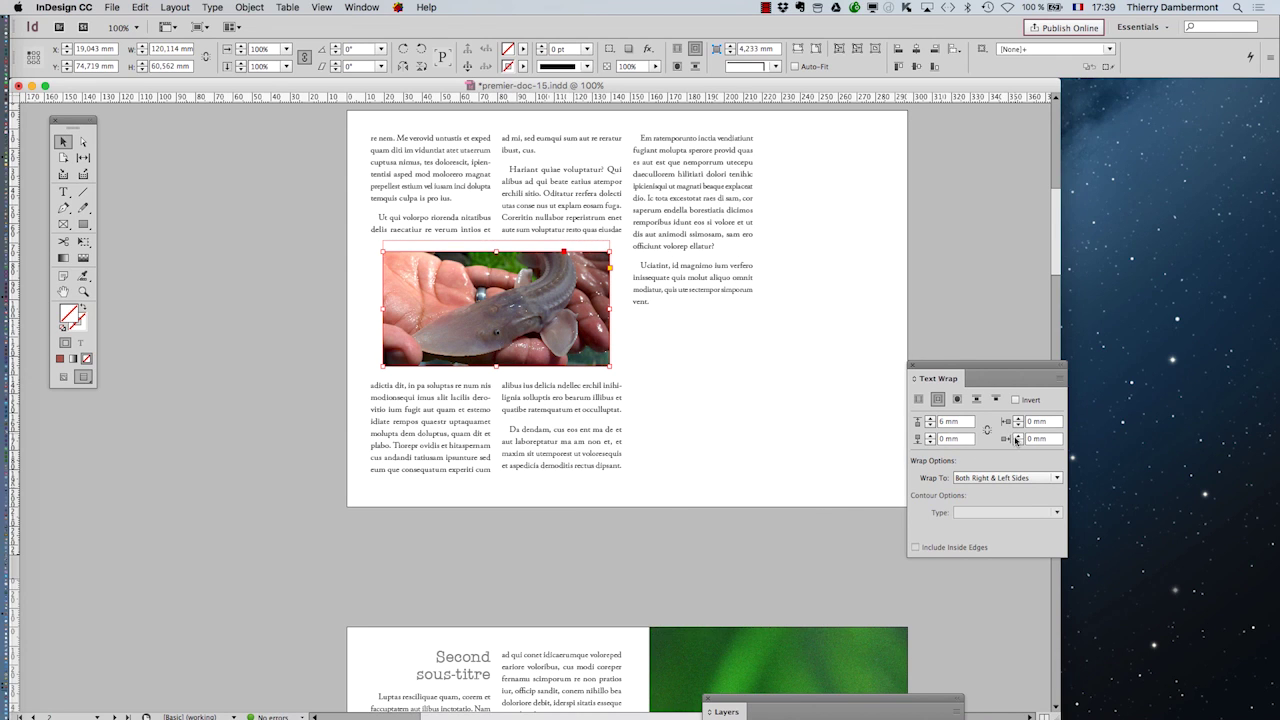
Set the sturgeon image's bottom text wrap offset to 5 mm and deselect the image
left_click(930, 436)
left_click(930, 436)
left_click(930, 436)
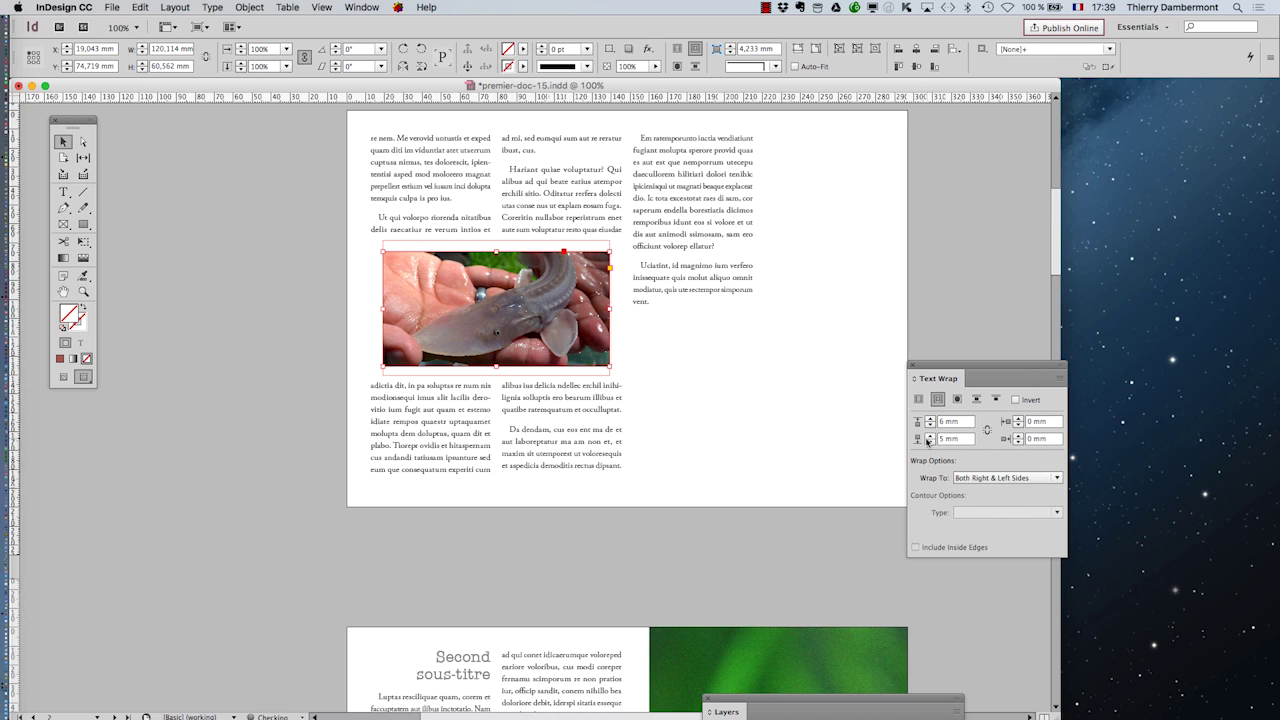
left_click(778, 561)
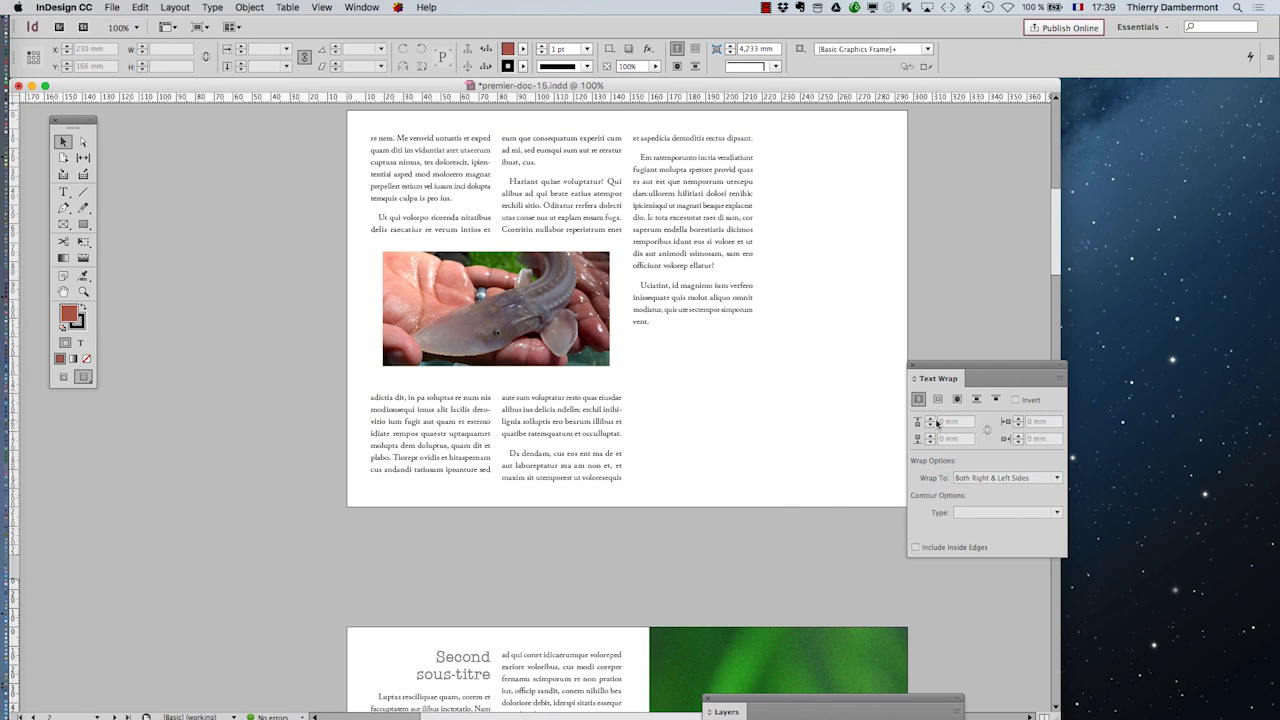